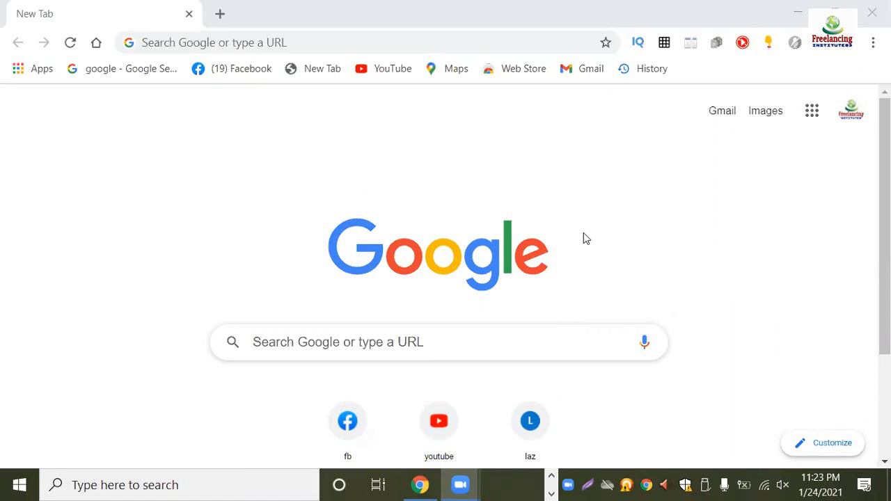
Open the Fiverr website (fiverr.com) in the browser.
{"action": "left_click", "coordinate": [79, 22]}
{"action": "left_click", "coordinate": [173, 46]}
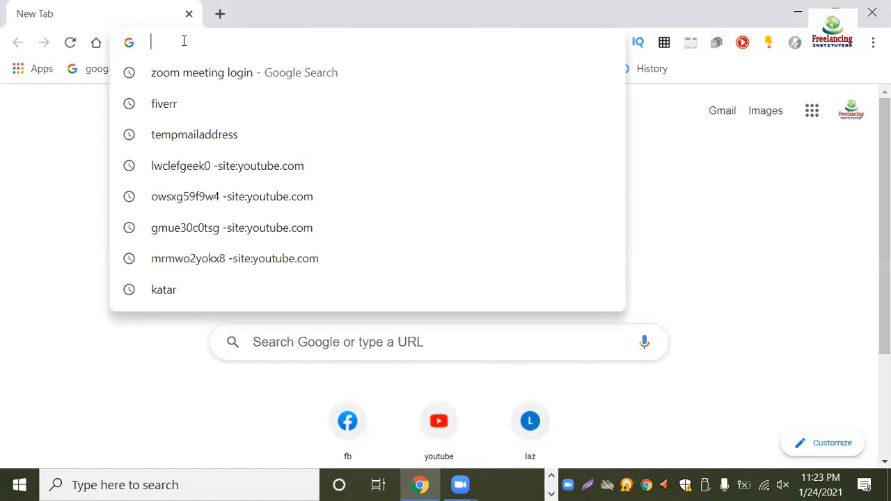
{"action": "type", "text": "fi"}
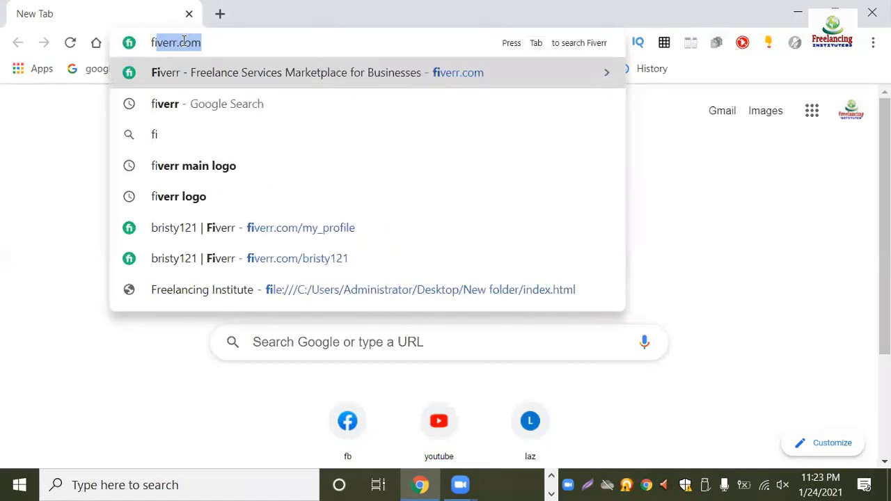
{"action": "type", "text": "verr"}
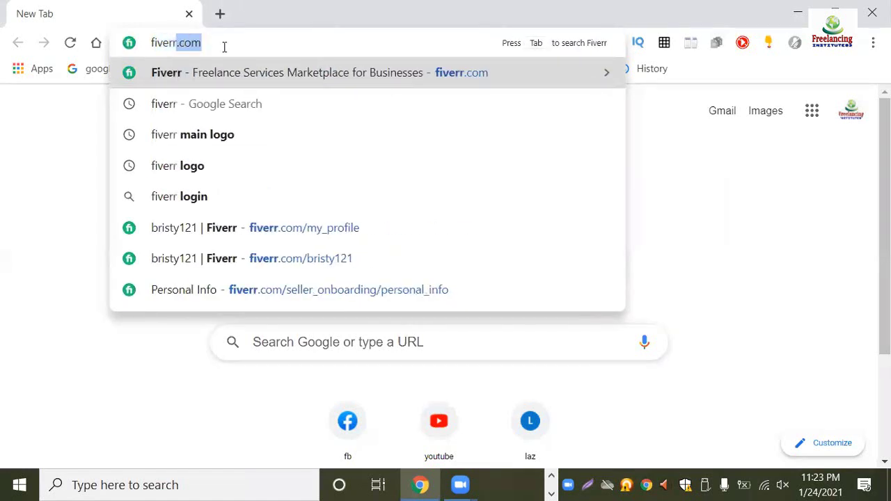
{"action": "left_click", "coordinate": [219, 73]}
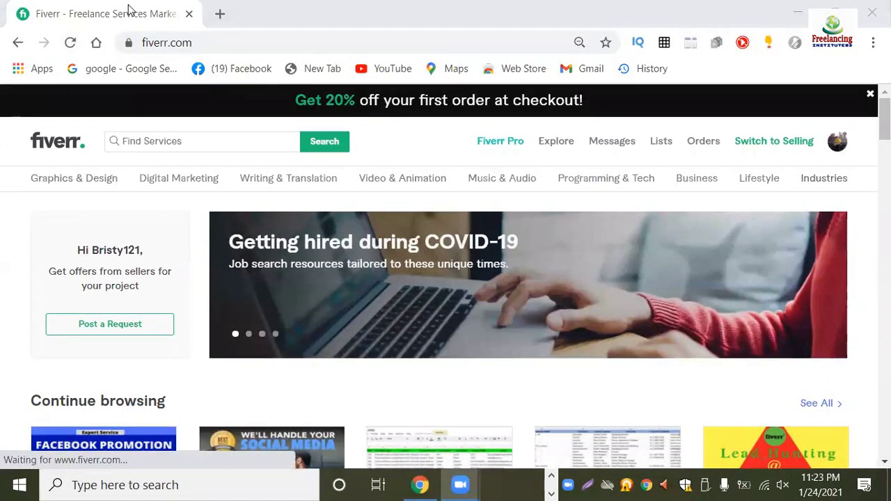
Open the account's own Fiverr profile and start creating a new gig from its gigs area.
{"action": "left_click", "coordinate": [836, 144]}
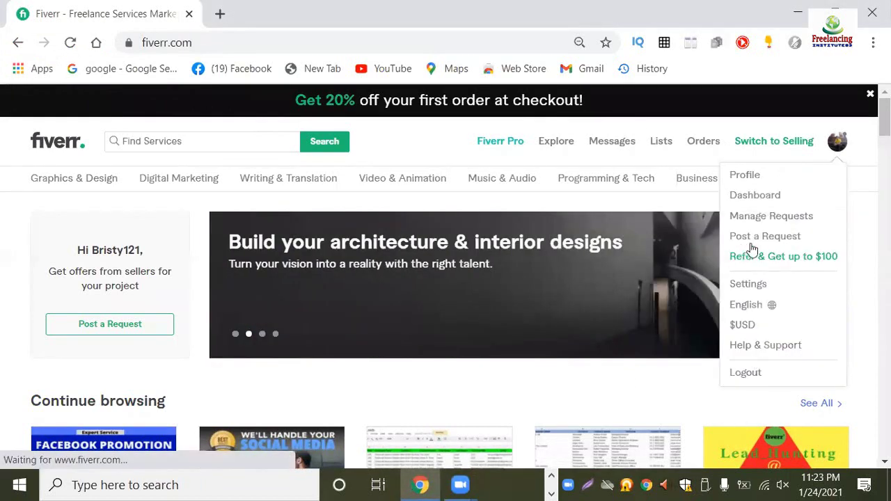
{"action": "left_click", "coordinate": [757, 180]}
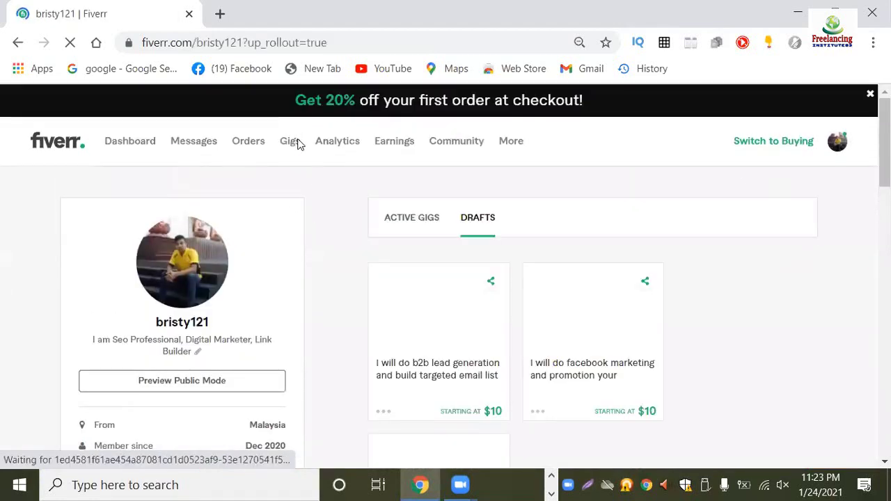
{"action": "scroll", "coordinate": [721, 382], "scroll_direction": "down", "scroll_amount": 3}
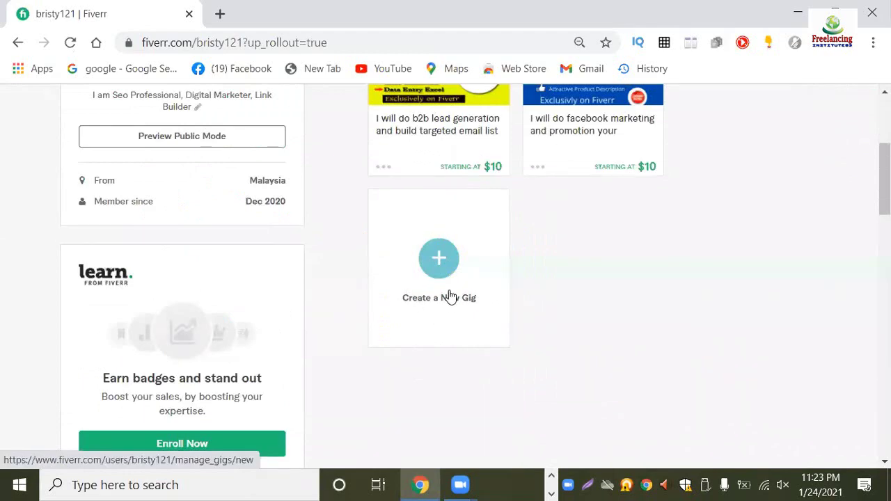
{"action": "scroll", "coordinate": [449, 299], "scroll_direction": "up", "scroll_amount": 3}
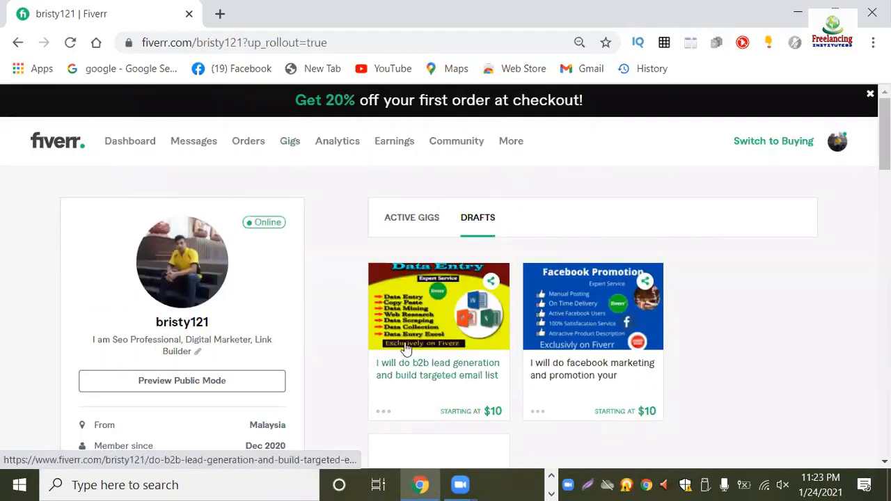
{"action": "scroll", "coordinate": [452, 334], "scroll_direction": "down", "scroll_amount": 3}
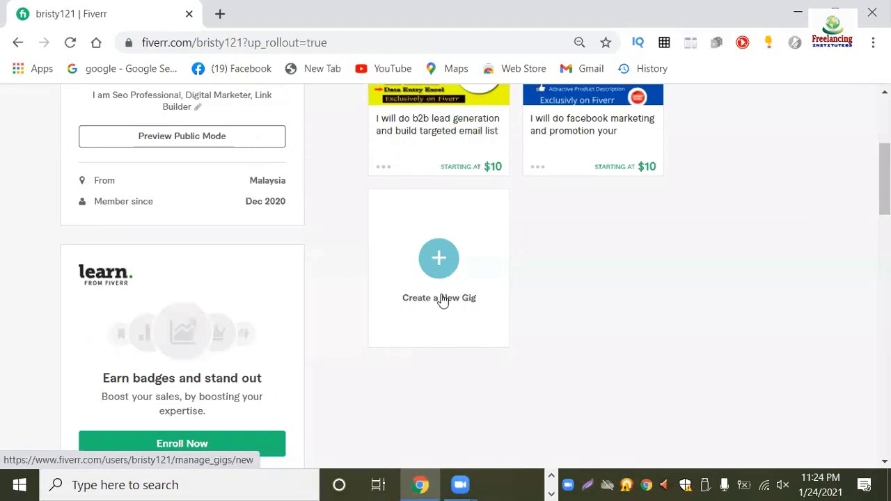
{"action": "left_click", "coordinate": [442, 295]}
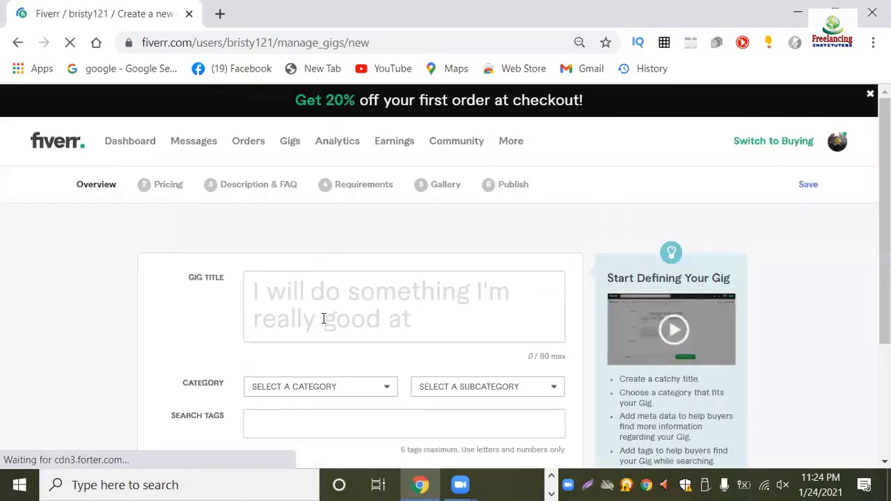
Begin the gig title with "do data entry" after the preset words "I will".
{"action": "left_click", "coordinate": [378, 308]}
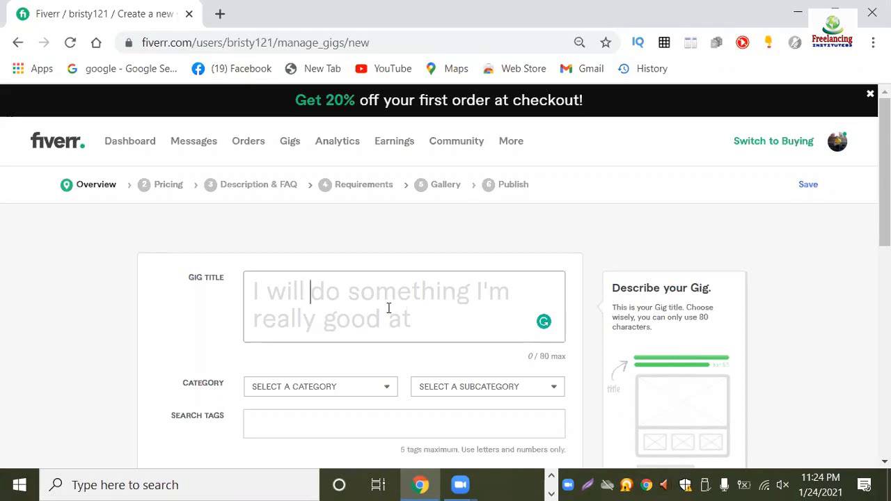
{"action": "type", "text": "do "}
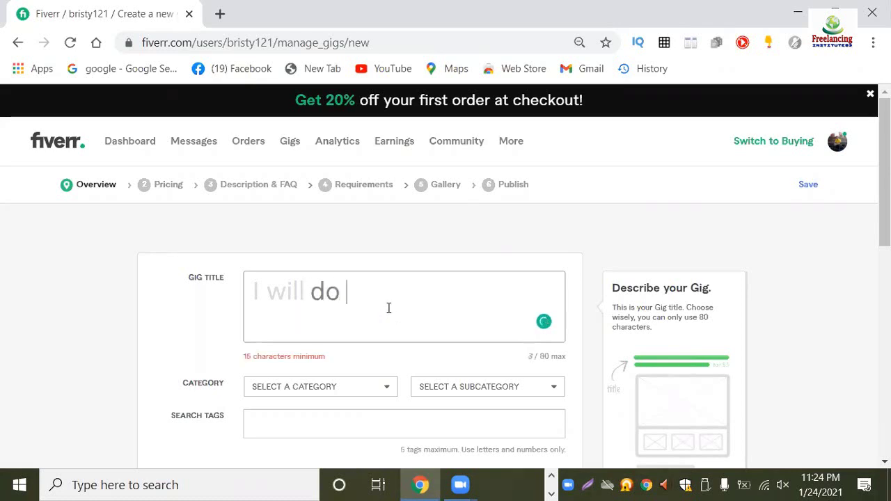
{"action": "type", "text": "D"}
{"action": "key", "text": "BackSpace"}
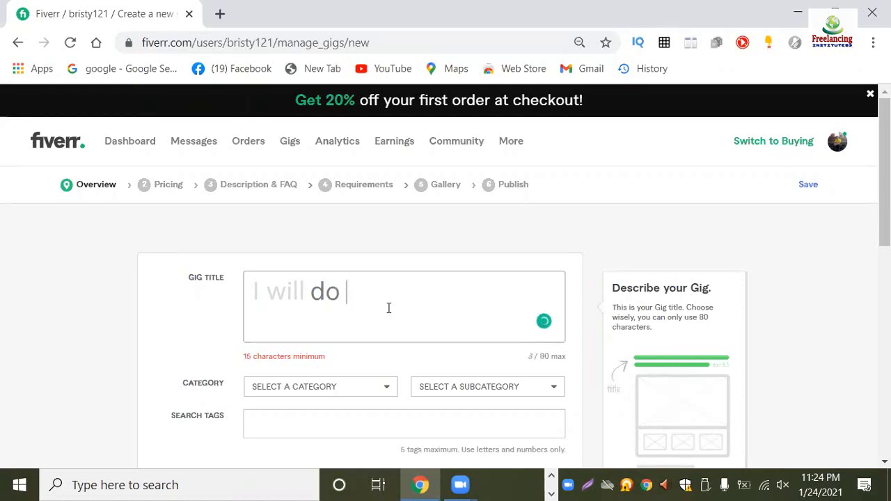
{"action": "type", "text": "data en"}
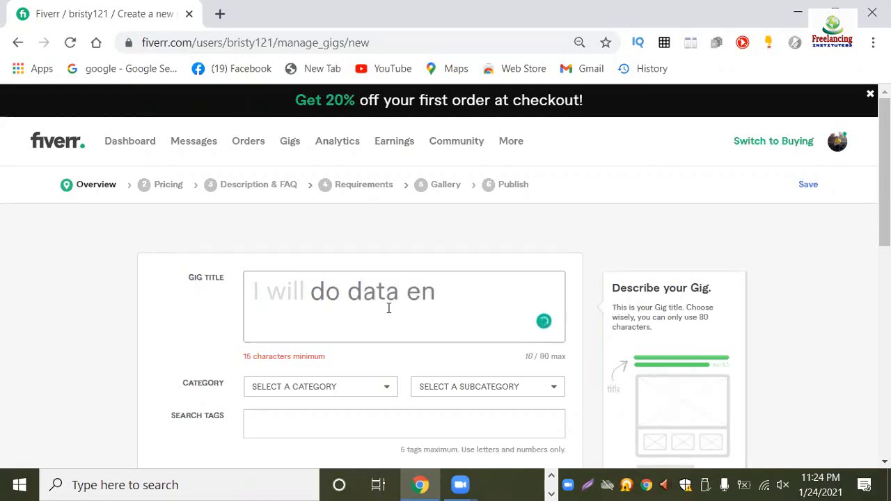
{"action": "type", "text": "try"}
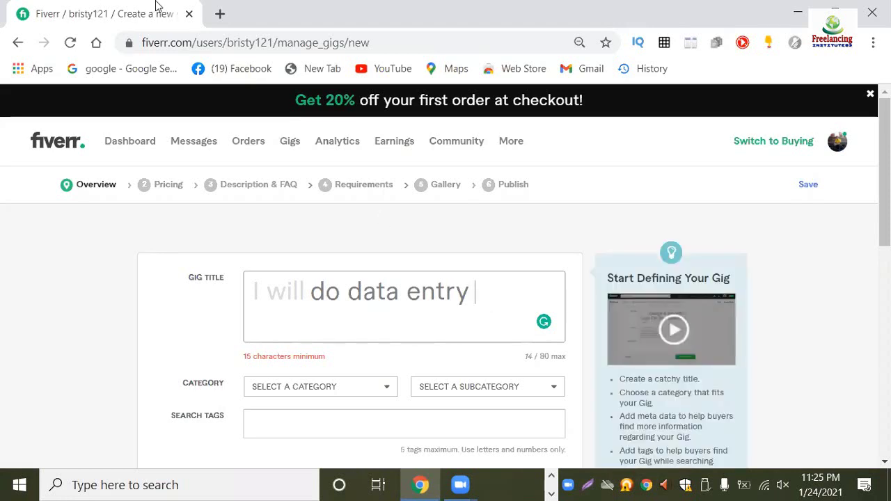
Open fiverr.com in a second browser tab, keeping the new gig form open.
{"action": "left_click", "coordinate": [219, 15]}
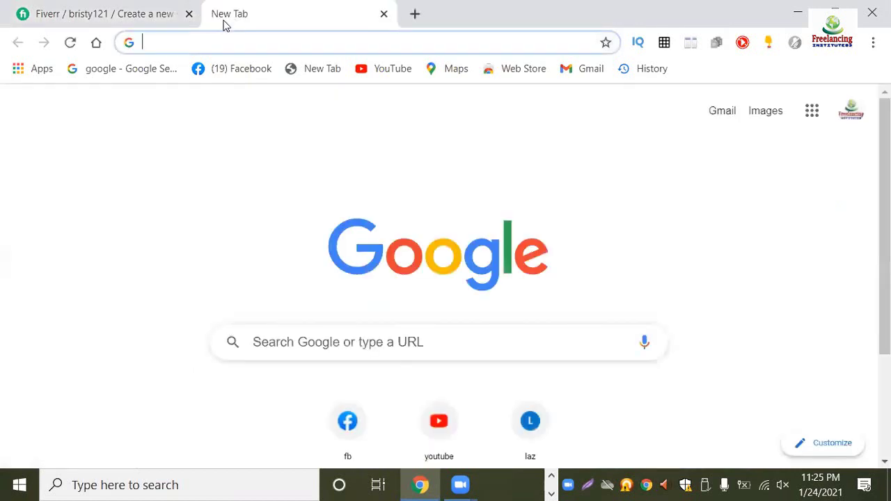
{"action": "left_click", "coordinate": [270, 41]}
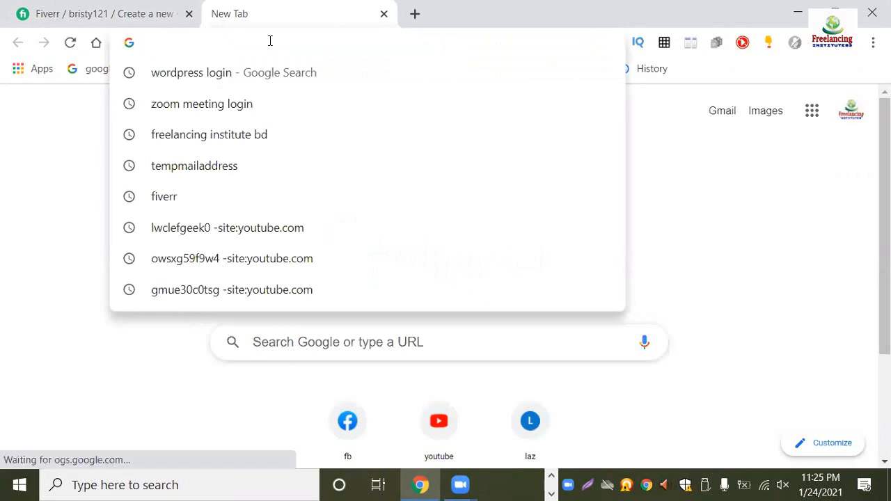
{"action": "type", "text": "fiverr"}
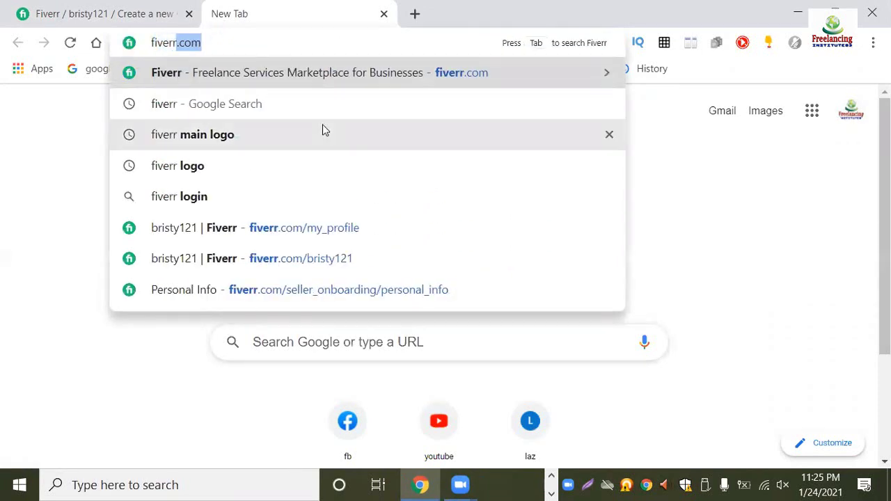
{"action": "left_click", "coordinate": [318, 74]}
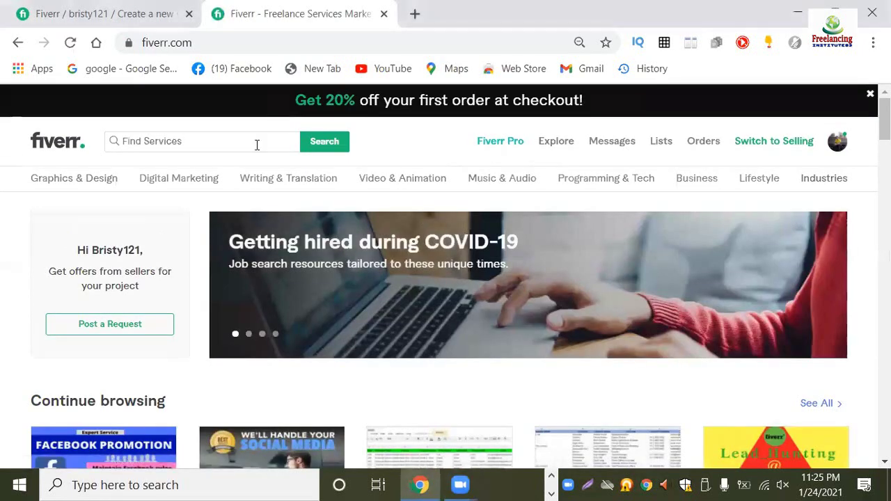
Search Fiverr services for "data entry" and examine how competing sellers word their gig titles.
{"action": "left_click", "coordinate": [257, 145]}
{"action": "type", "text": "data"}
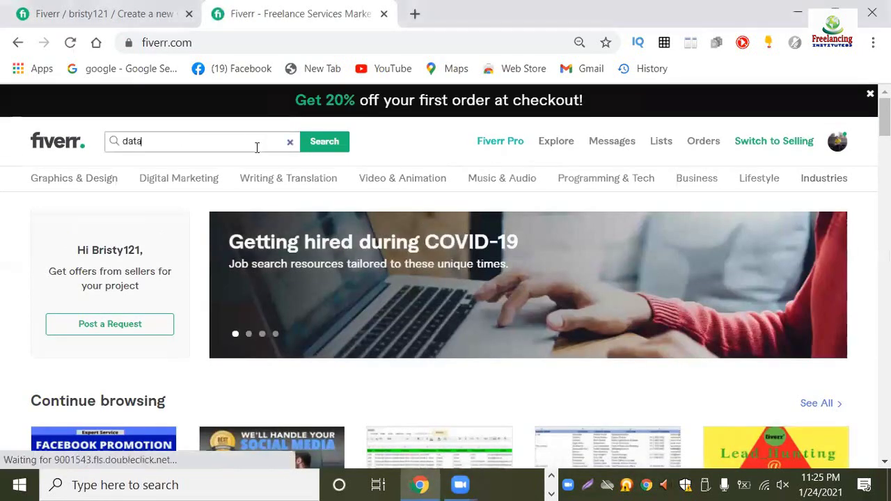
{"action": "type", "text": " entry"}
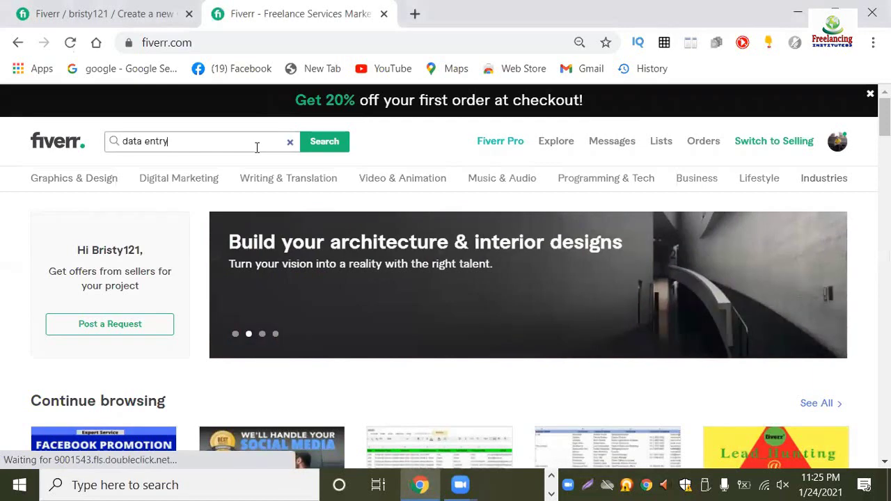
{"action": "left_click", "coordinate": [325, 143]}
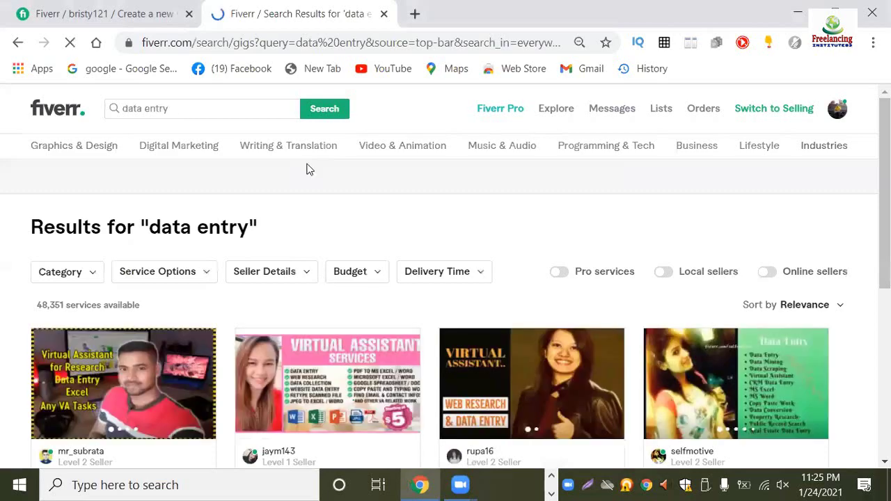
{"action": "scroll", "coordinate": [366, 334], "scroll_direction": "down", "scroll_amount": 2}
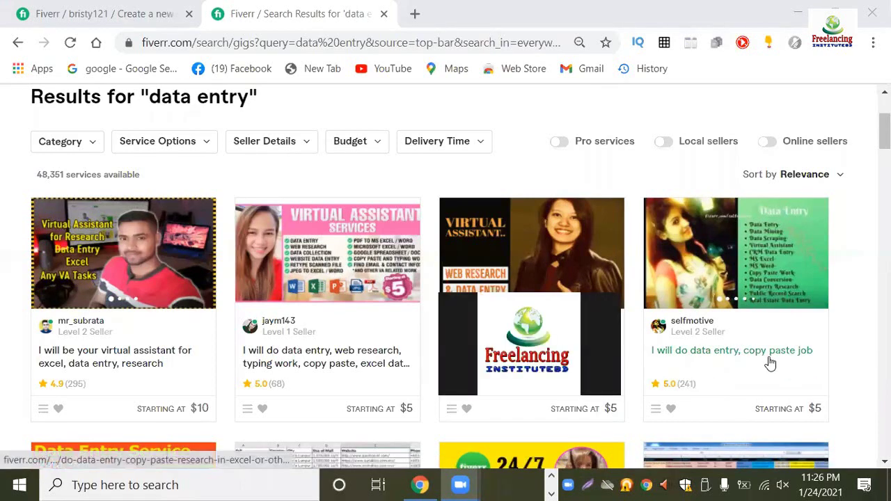
{"action": "scroll", "coordinate": [765, 363], "scroll_direction": "down", "scroll_amount": 3}
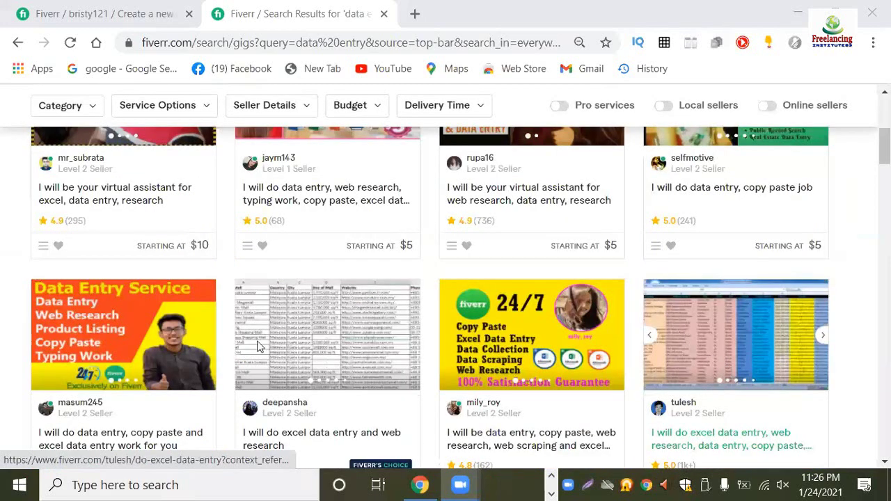
{"action": "scroll", "coordinate": [268, 352], "scroll_direction": "down", "scroll_amount": 1}
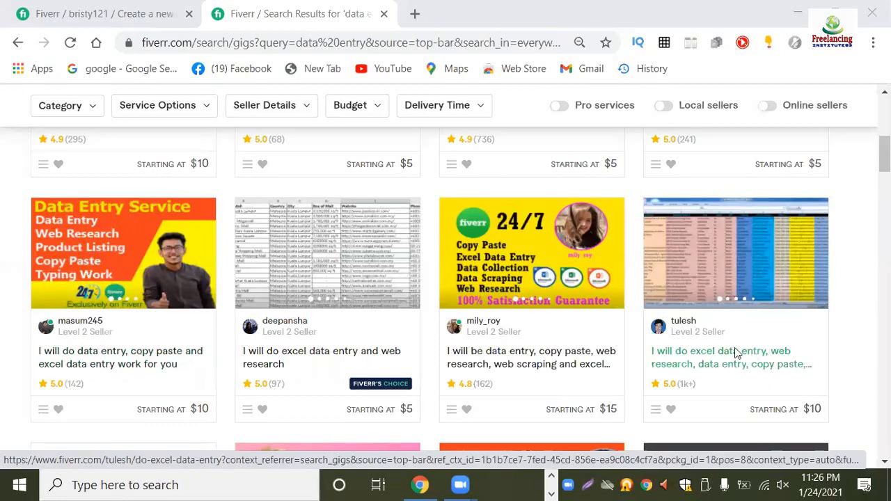
Return to the new gig form and complete the title as "do data entry web research and copy-paste job", accepting the suggested hyphen.
{"action": "left_click", "coordinate": [146, 14]}
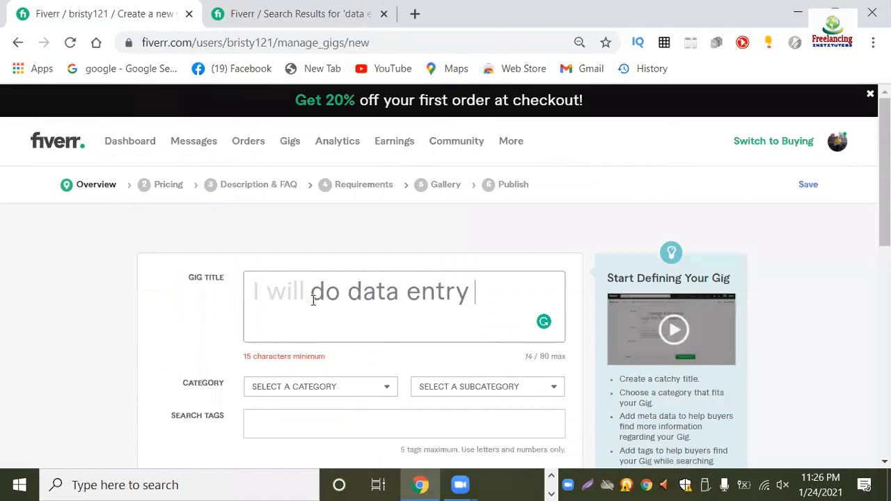
{"action": "mouse_move", "coordinate": [311, 296]}
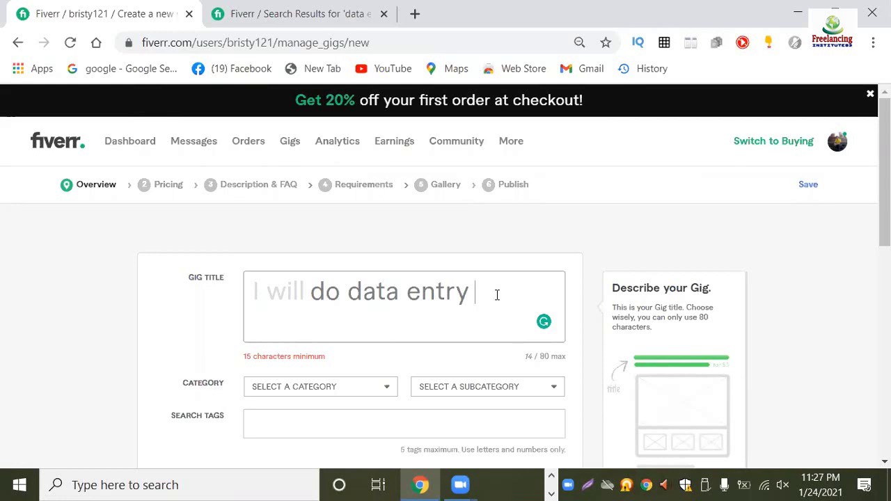
{"action": "type", "text": "web"}
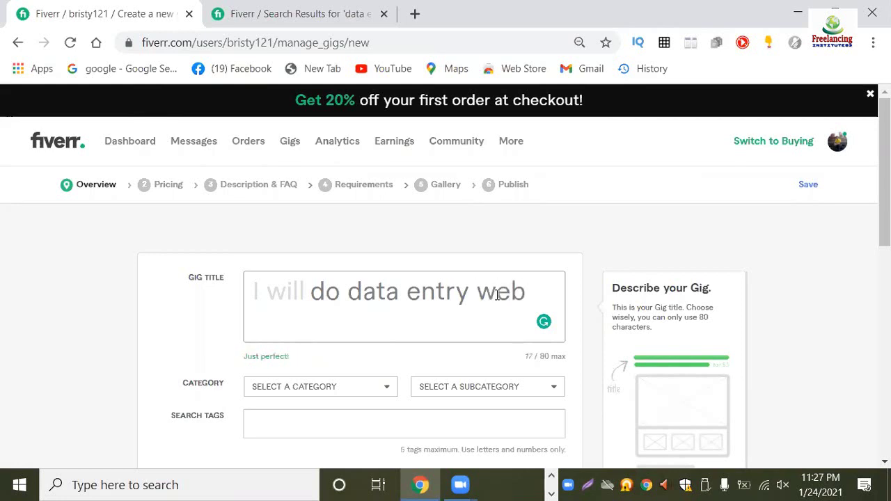
{"action": "type", "text": " research"}
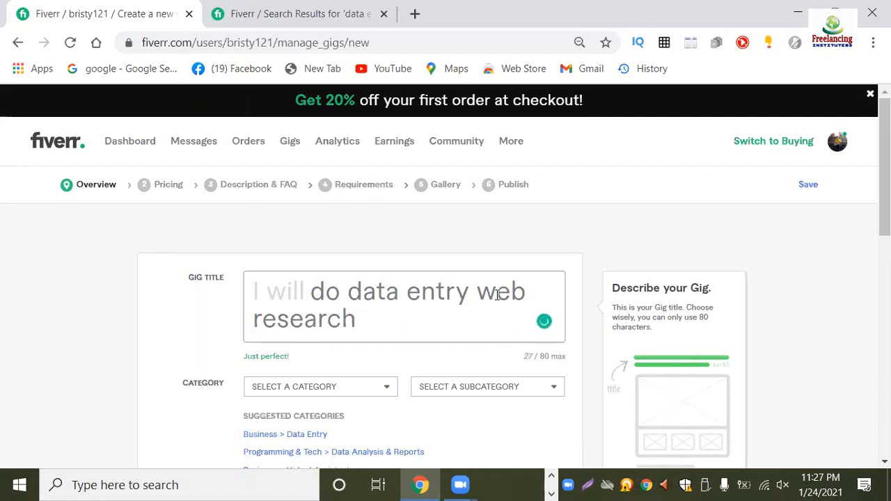
{"action": "type", "text": " and c"}
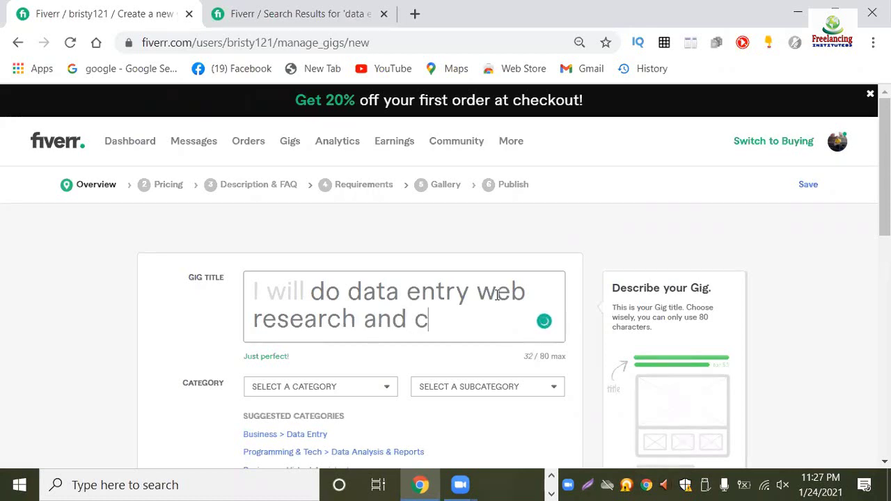
{"action": "type", "text": "op"}
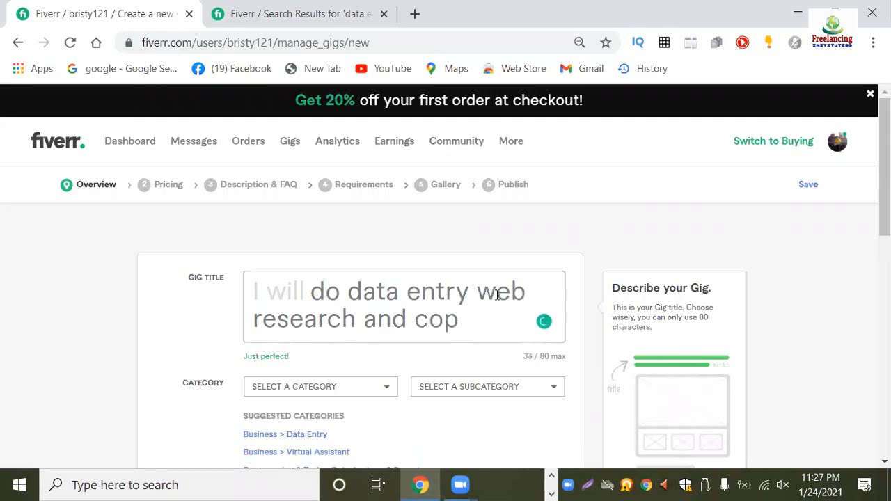
{"action": "type", "text": "y "}
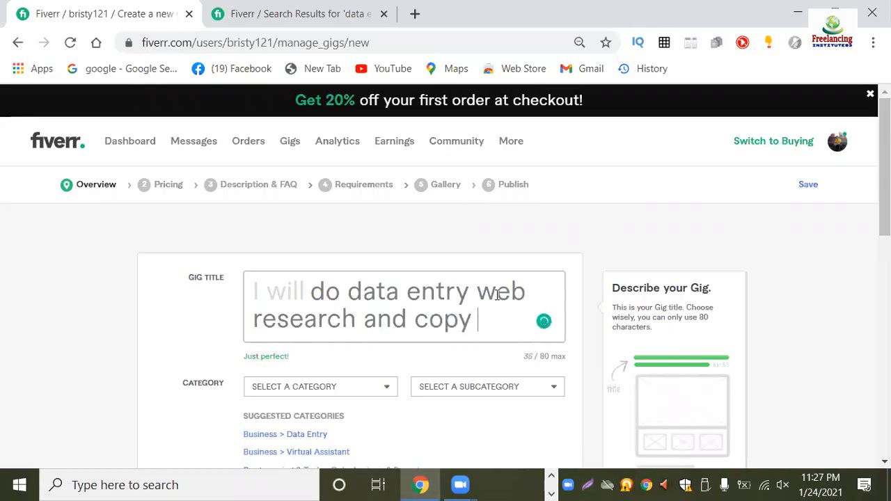
{"action": "type", "text": "pas"}
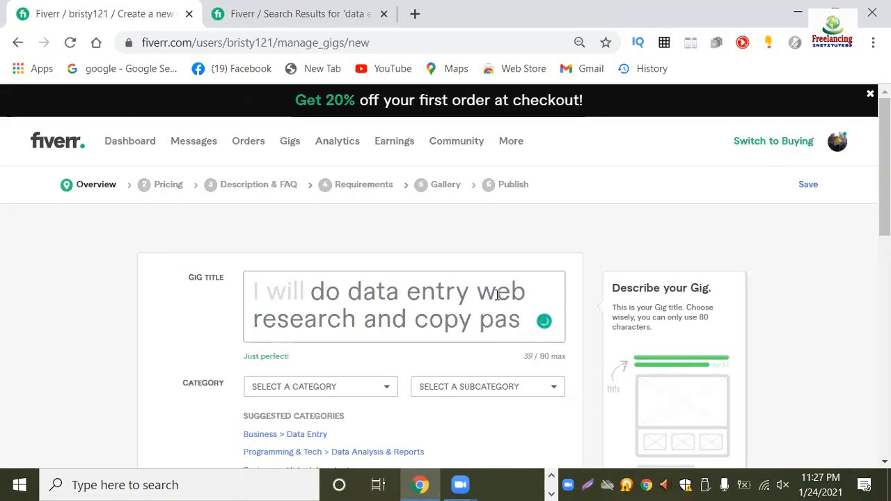
{"action": "type", "text": "te"}
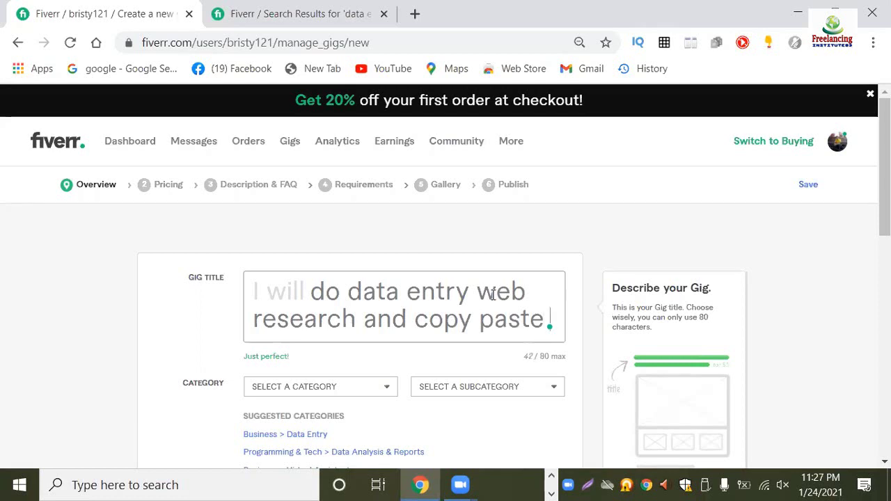
{"action": "type", "text": "j"}
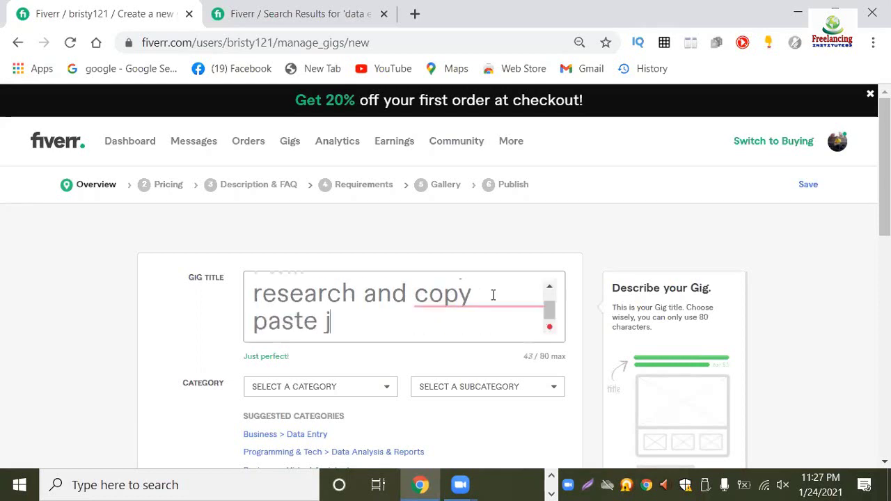
{"action": "type", "text": "ob"}
{"action": "mouse_move", "coordinate": [452, 300]}
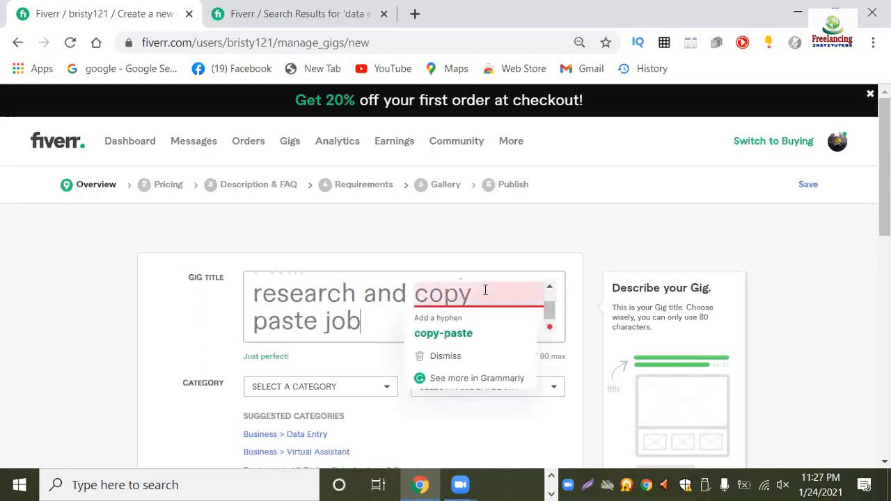
{"action": "left_click", "coordinate": [438, 334]}
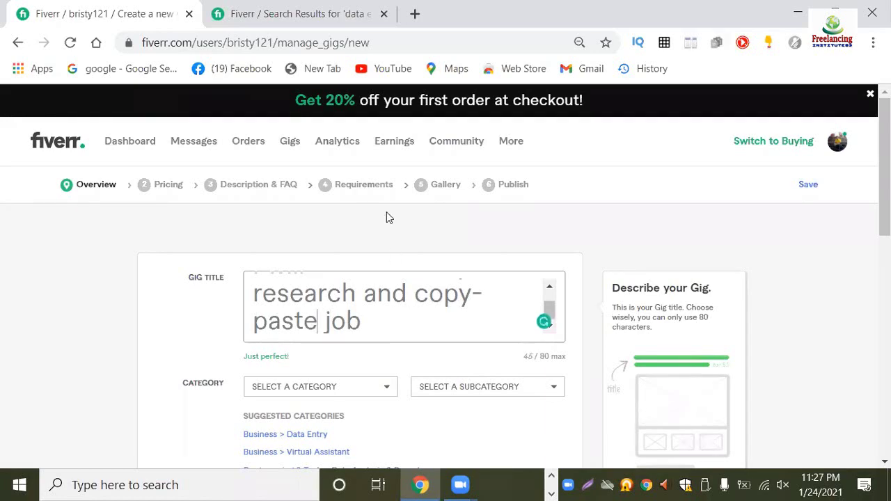
Compare the drafted gig title with the competing sellers' titles in the data entry search results.
{"action": "left_click", "coordinate": [284, 14]}
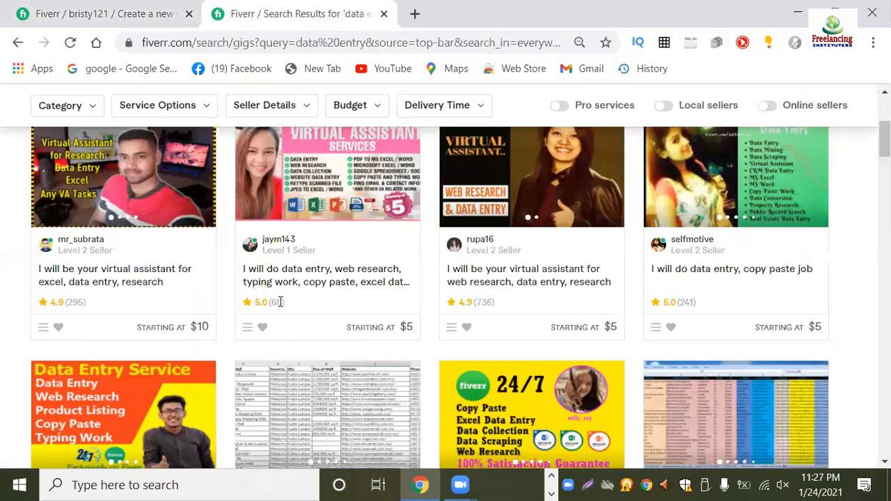
{"action": "key", "text": "ctrl+Tab"}
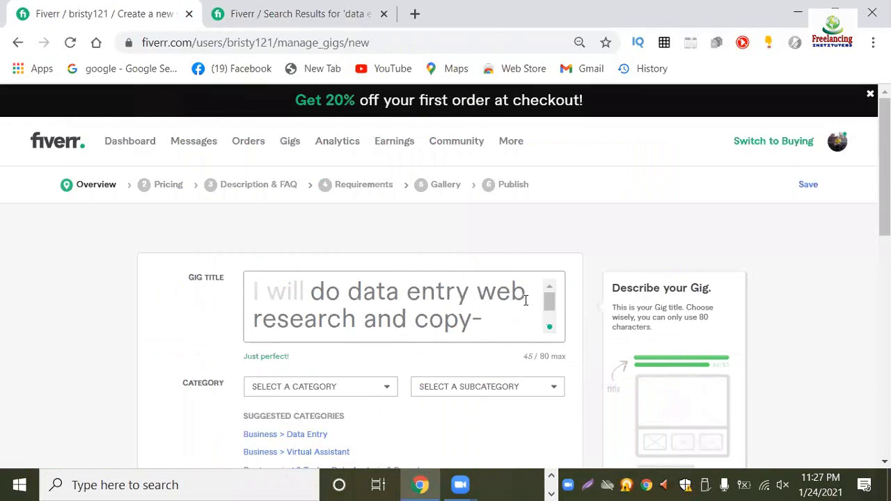
{"action": "scroll", "coordinate": [464, 321], "scroll_direction": "down", "scroll_amount": 1}
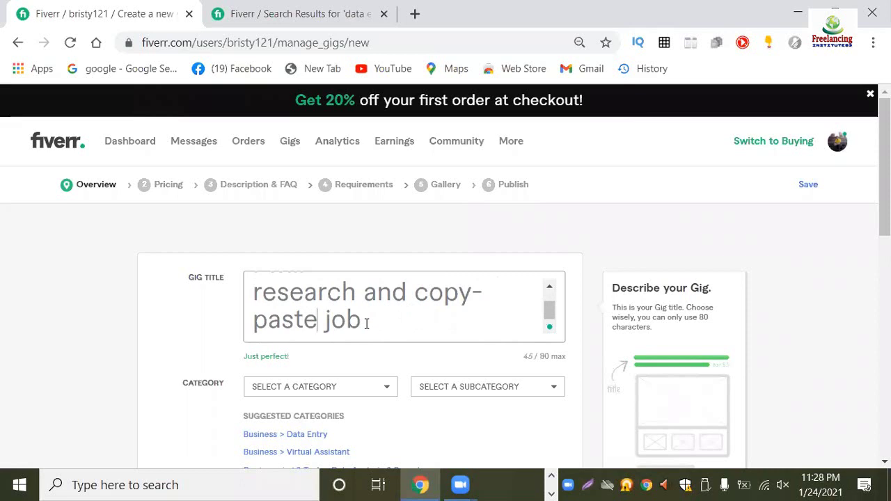
{"action": "key", "text": "Left"}
{"action": "key", "text": "Left"}
{"action": "key", "text": "Left"}
{"action": "key", "text": "Left"}
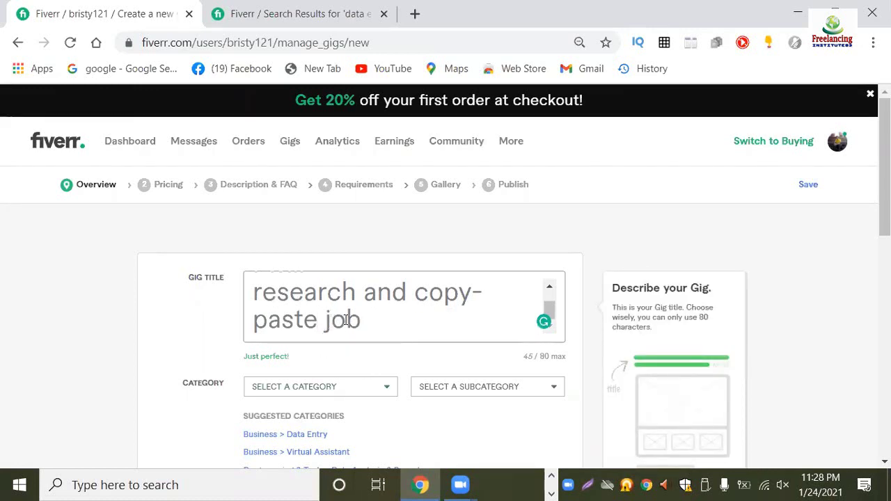
Set the gig's category to Business and its subcategory to Data Entry.
{"action": "scroll", "coordinate": [387, 325], "scroll_direction": "down", "scroll_amount": 1}
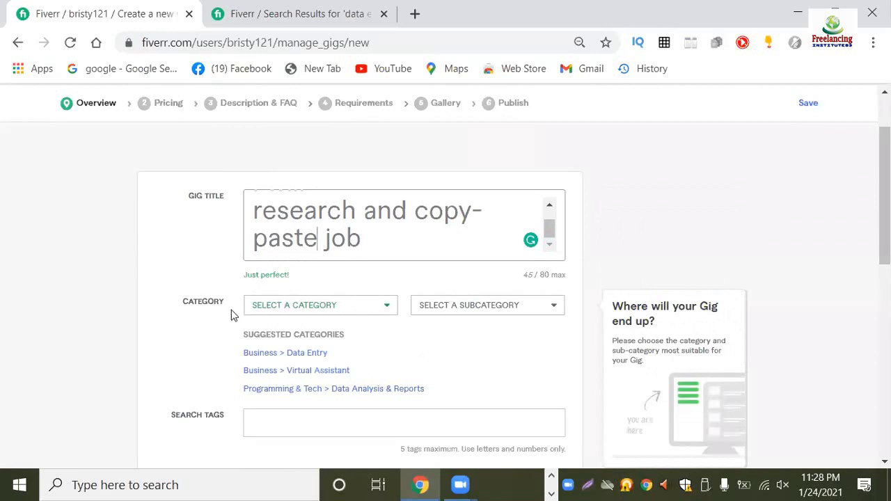
{"action": "left_click", "coordinate": [349, 312]}
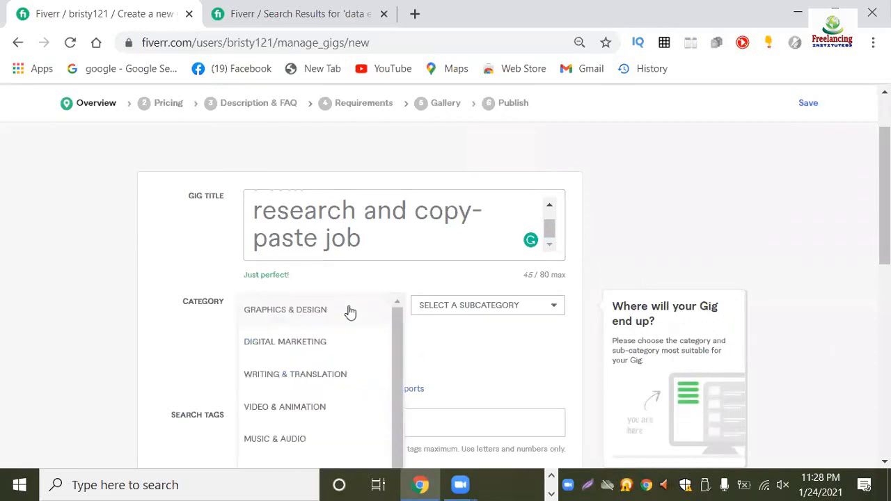
{"action": "scroll", "coordinate": [308, 343], "scroll_direction": "down", "scroll_amount": 3}
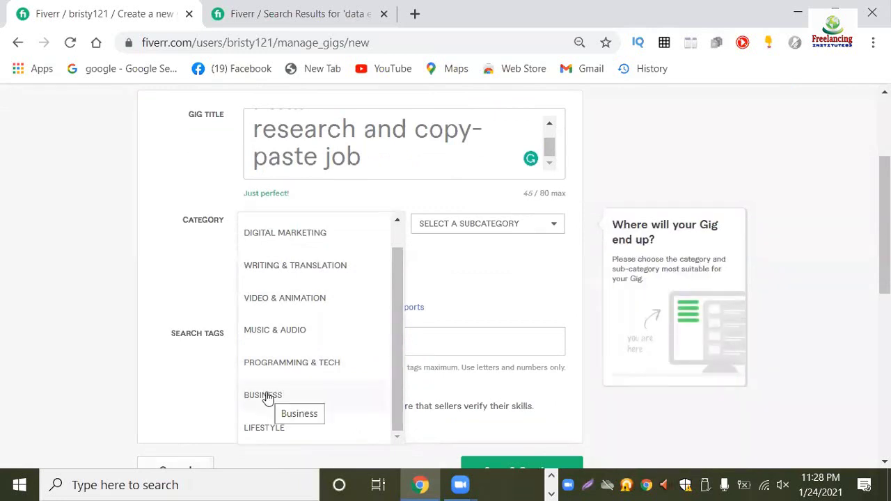
{"action": "left_click", "coordinate": [264, 395]}
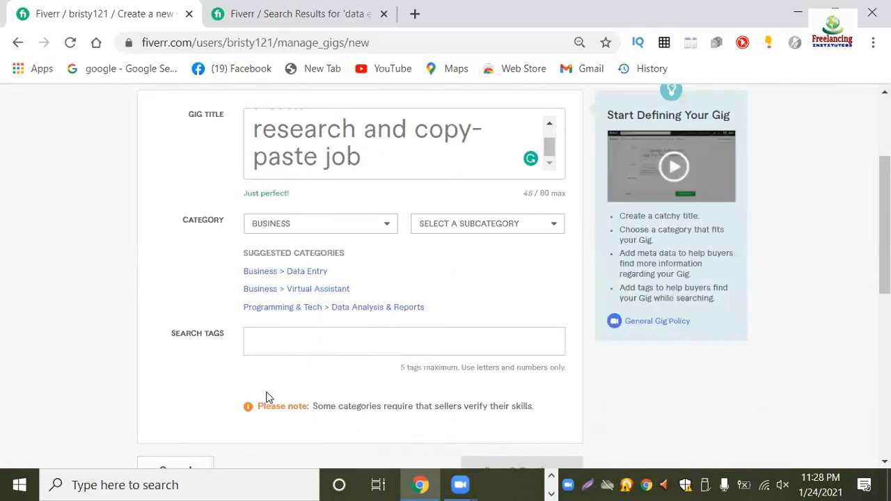
{"action": "left_click", "coordinate": [505, 231]}
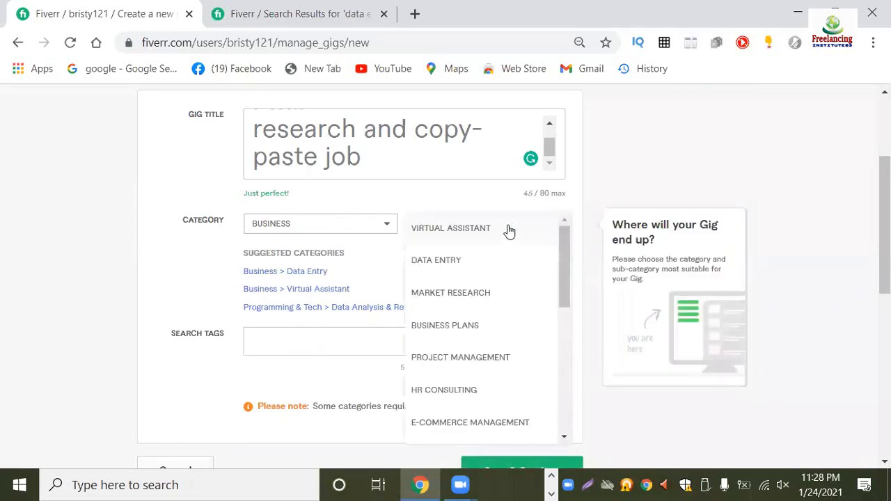
{"action": "mouse_move", "coordinate": [561, 249]}
{"action": "left_mouse_down"}
{"action": "mouse_move", "coordinate": [561, 265]}
{"action": "mouse_move", "coordinate": [561, 253]}
{"action": "left_mouse_up"}
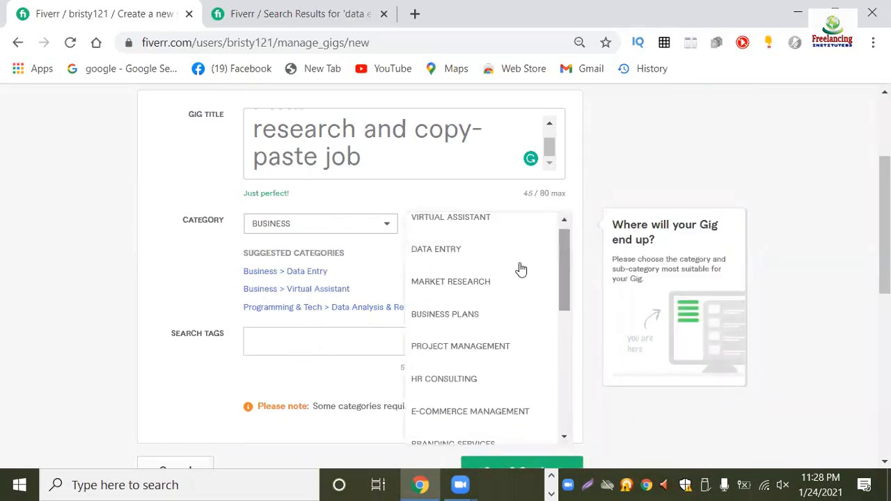
{"action": "left_click", "coordinate": [446, 255]}
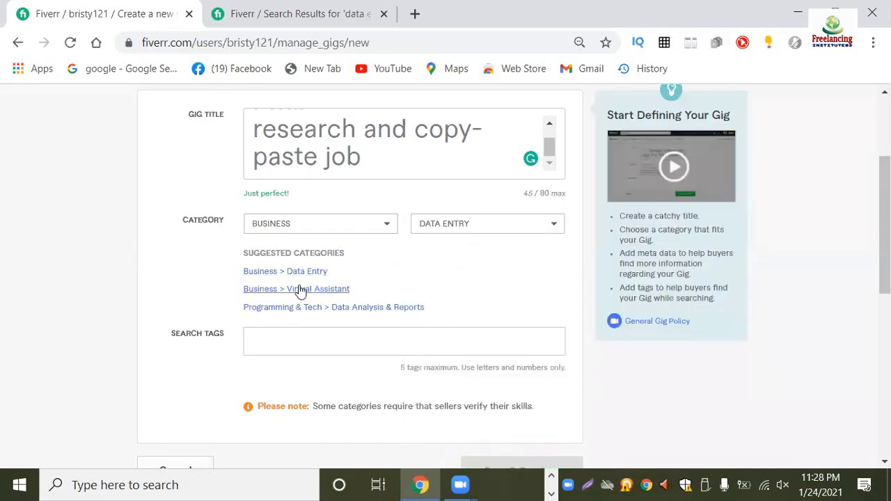
{"action": "left_click", "coordinate": [293, 339]}
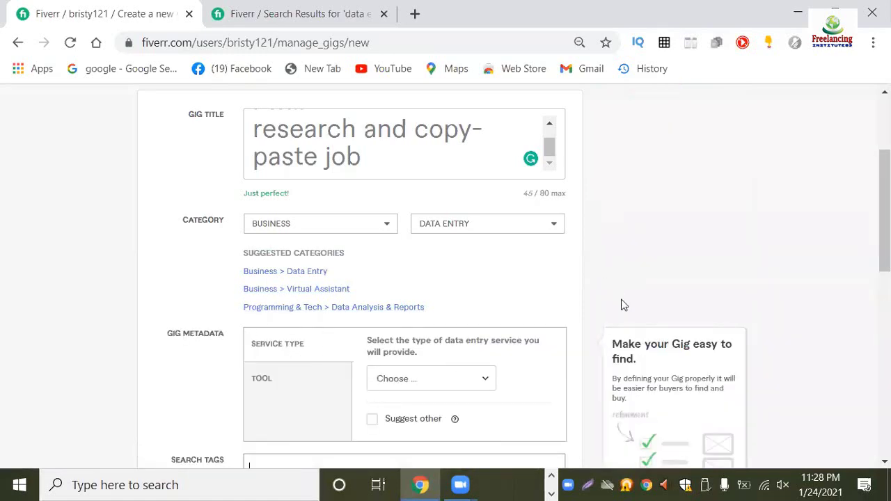
{"action": "left_click", "coordinate": [439, 309]}
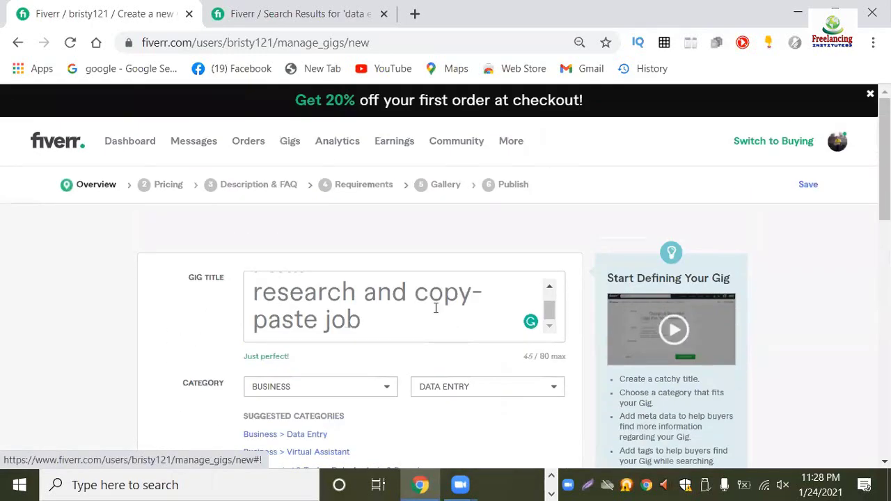
{"action": "left_click", "coordinate": [285, 287]}
{"action": "scroll", "coordinate": [384, 313], "scroll_direction": "up", "scroll_amount": 1}
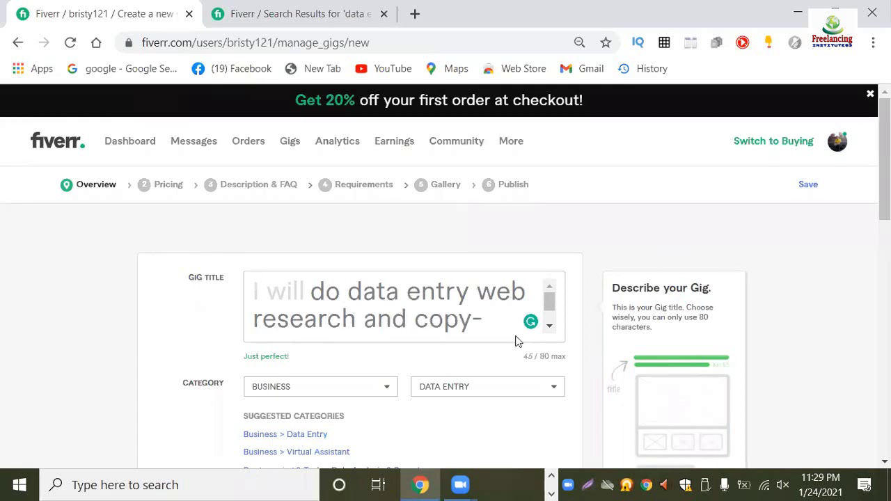
Add "data entry" as the gig's first search tag from the suggested tags.
{"action": "scroll", "coordinate": [515, 341], "scroll_direction": "down", "scroll_amount": 2}
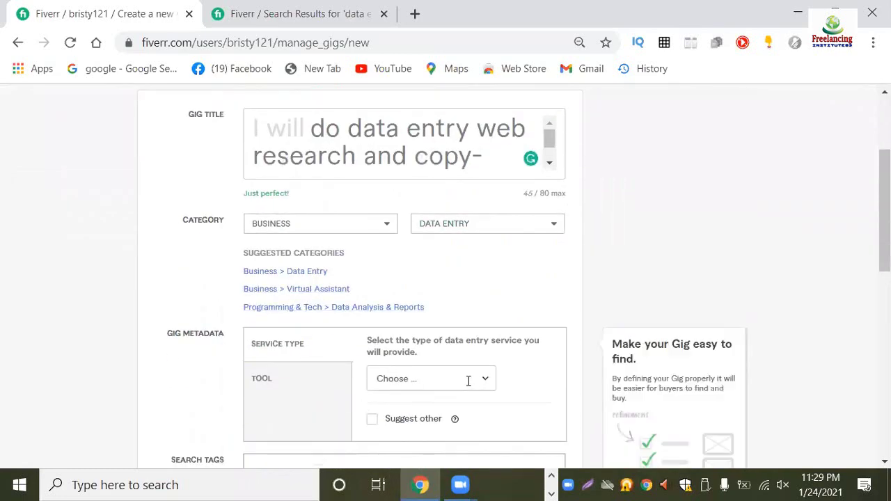
{"action": "scroll", "coordinate": [468, 380], "scroll_direction": "down", "scroll_amount": 1}
{"action": "left_click", "coordinate": [270, 379]}
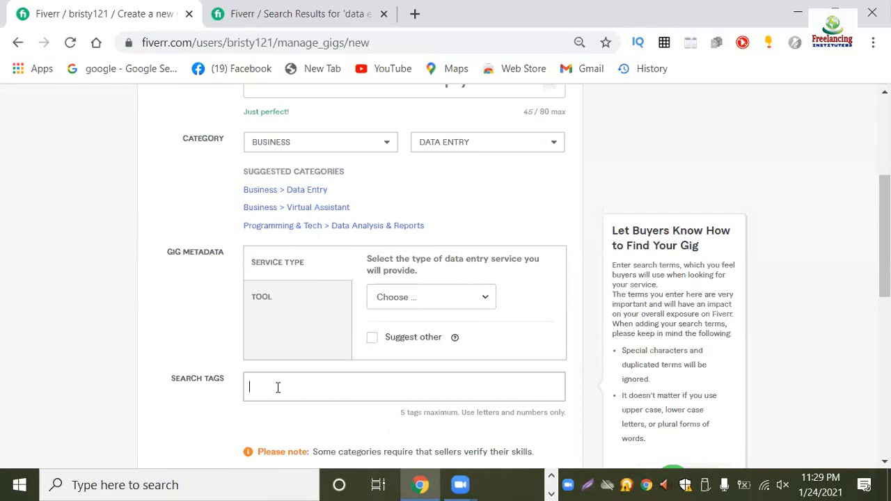
{"action": "type", "text": "data"}
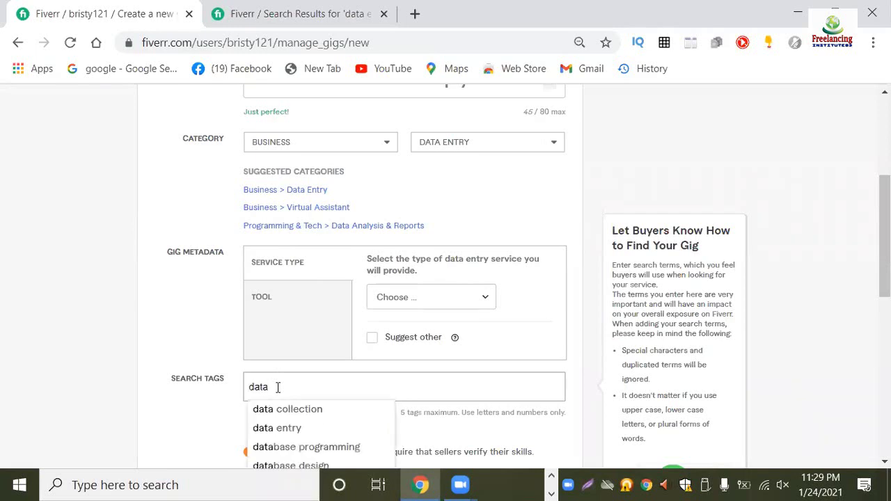
{"action": "left_click", "coordinate": [287, 427]}
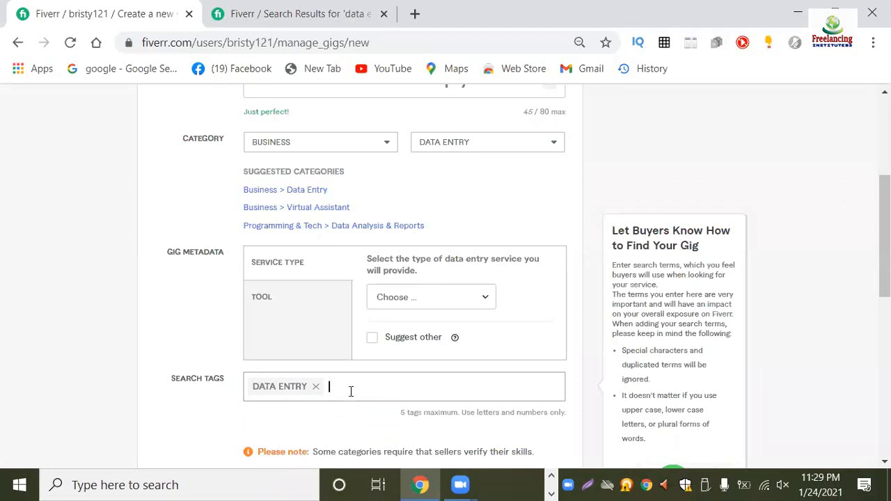
Add "web research" as the gig's second search tag.
{"action": "type", "text": "we"}
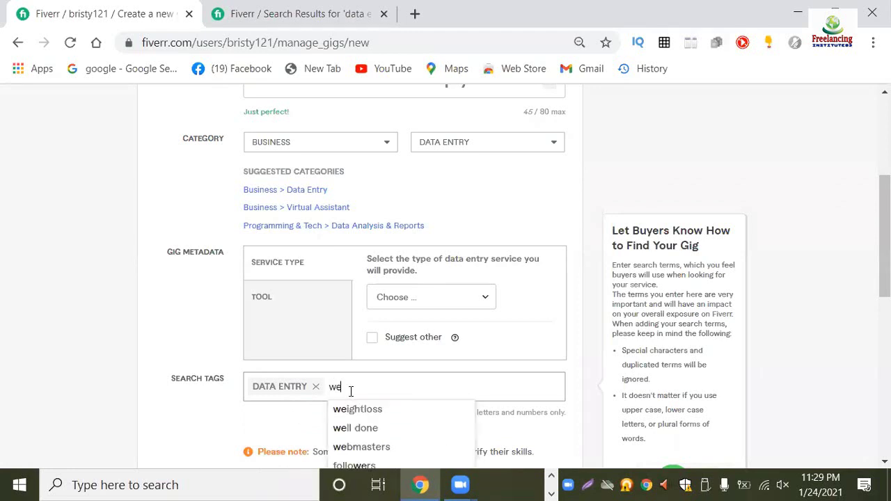
{"action": "type", "text": "b"}
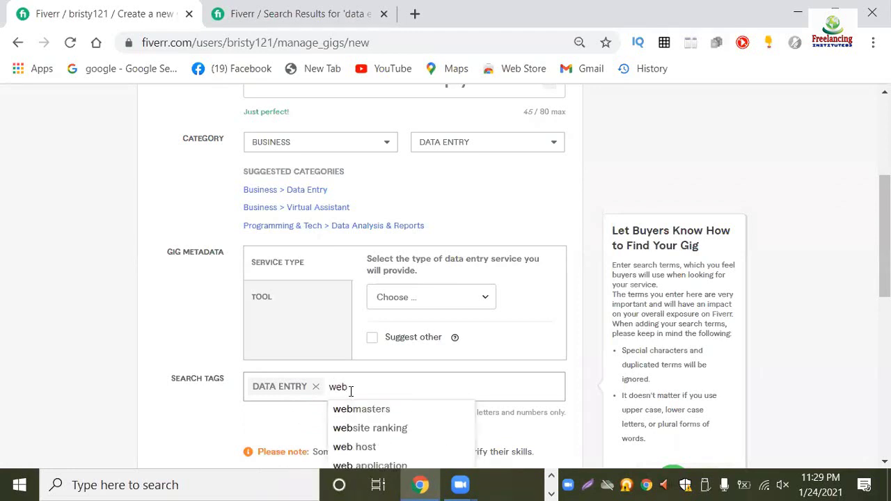
{"action": "type", "text": " research"}
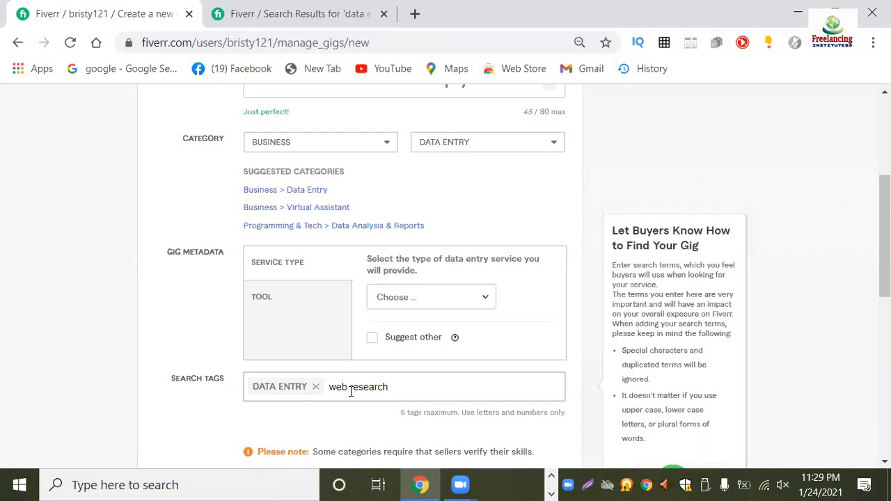
{"action": "key", "text": "Return"}
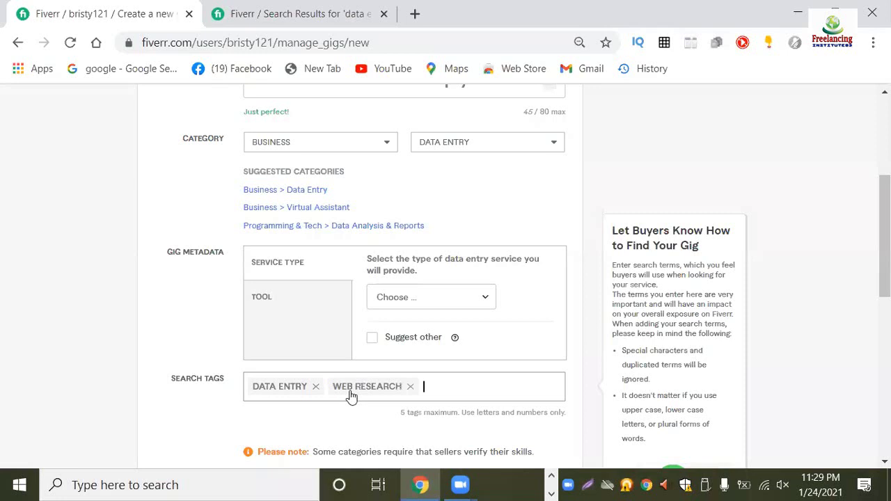
Add "copy paste" as the gig's third search tag from the suggested tags.
{"action": "type", "text": "copy"}
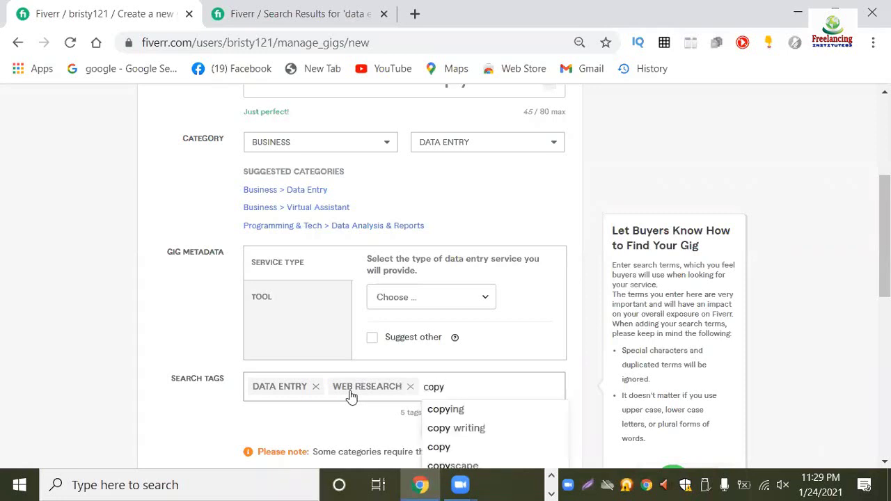
{"action": "scroll", "coordinate": [480, 449], "scroll_direction": "down", "scroll_amount": 2}
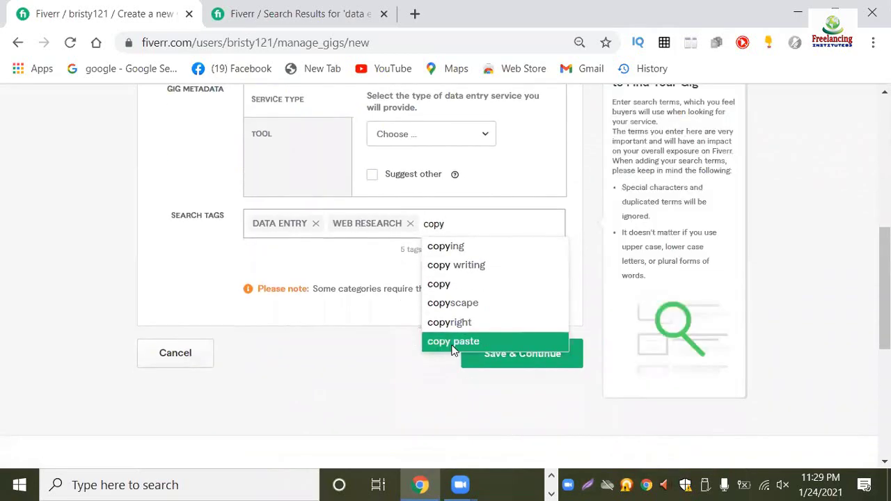
{"action": "key", "text": "Return"}
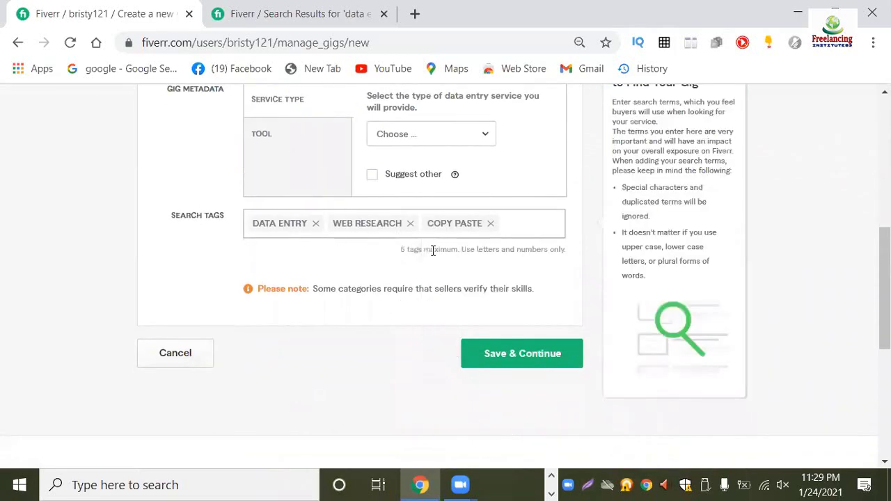
{"action": "scroll", "coordinate": [433, 251], "scroll_direction": "up", "scroll_amount": 1}
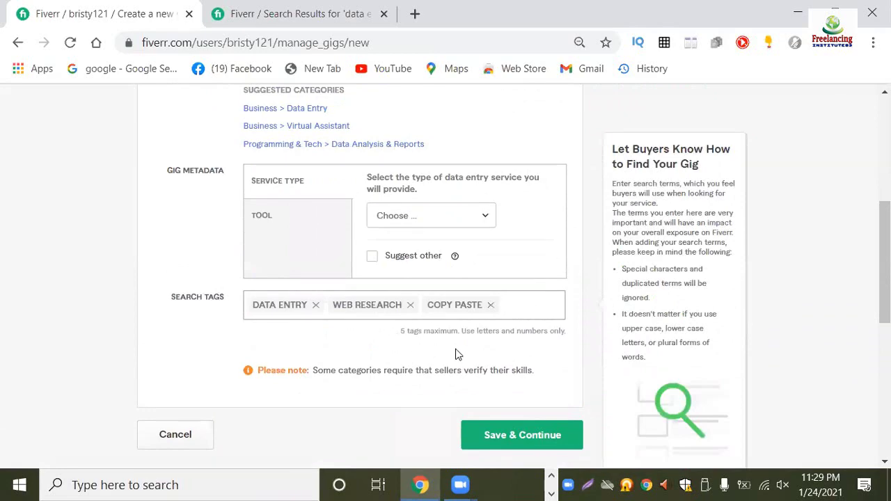
{"action": "scroll", "coordinate": [513, 355], "scroll_direction": "up", "scroll_amount": 1}
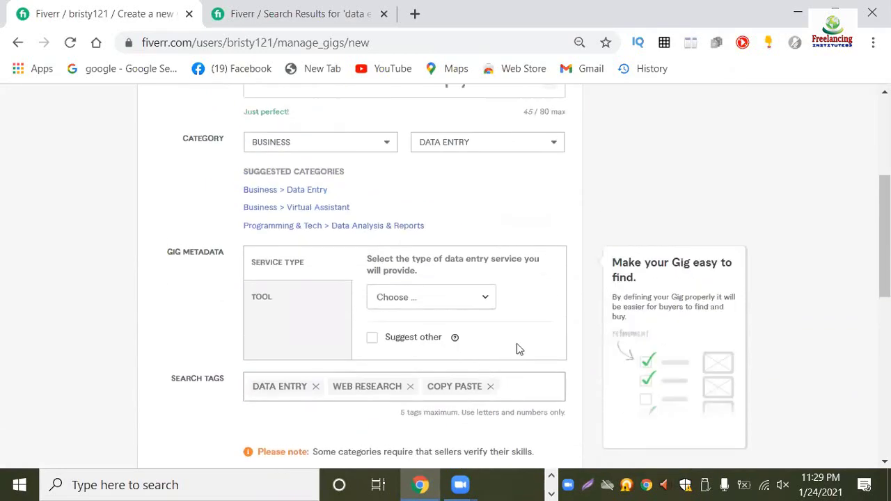
Return to the data entry search results and open the profile of the seller whose copy paste and web scraping gig starts at $15.
{"action": "left_click", "coordinate": [301, 8]}
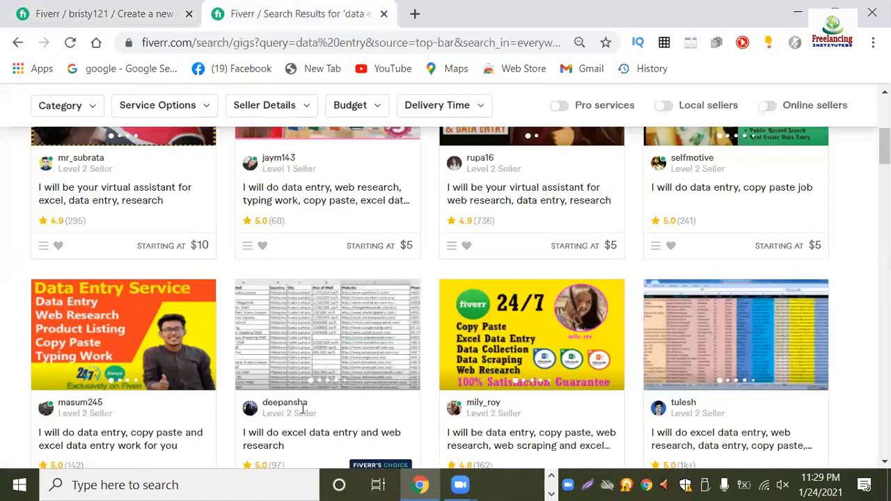
{"action": "scroll", "coordinate": [772, 324], "scroll_direction": "up", "scroll_amount": 1}
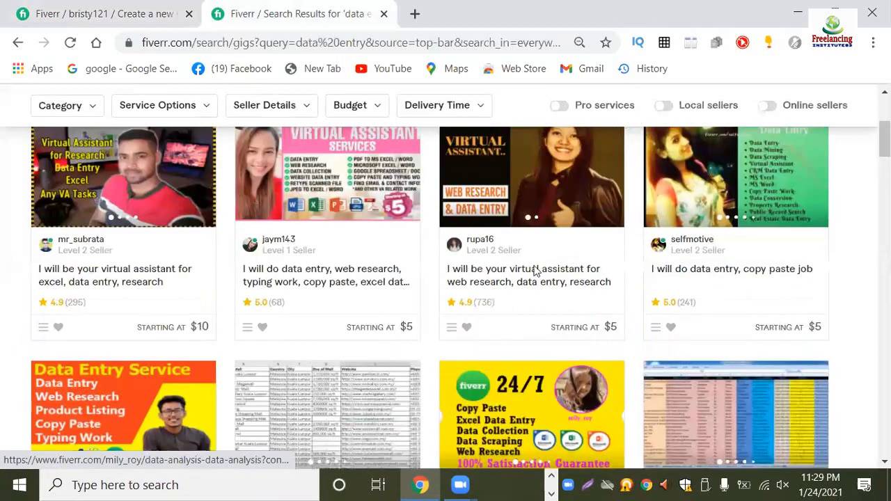
{"action": "mouse_move", "coordinate": [521, 245]}
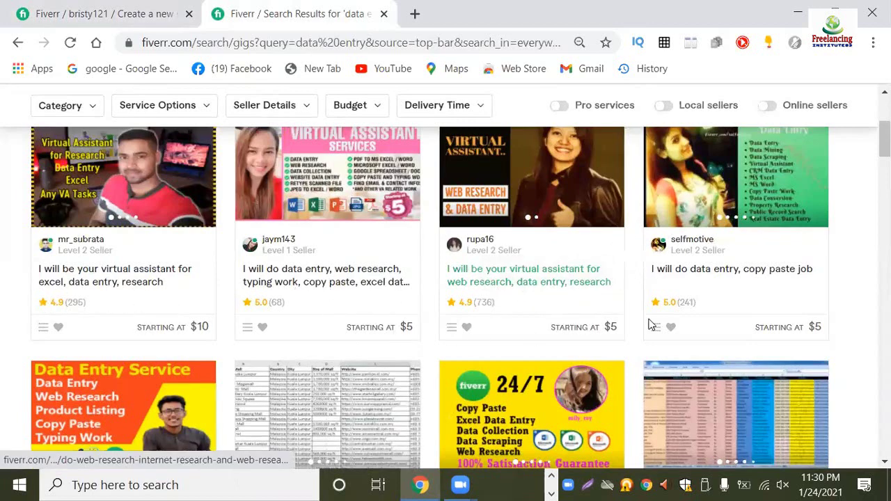
{"action": "scroll", "coordinate": [547, 371], "scroll_direction": "down", "scroll_amount": 2}
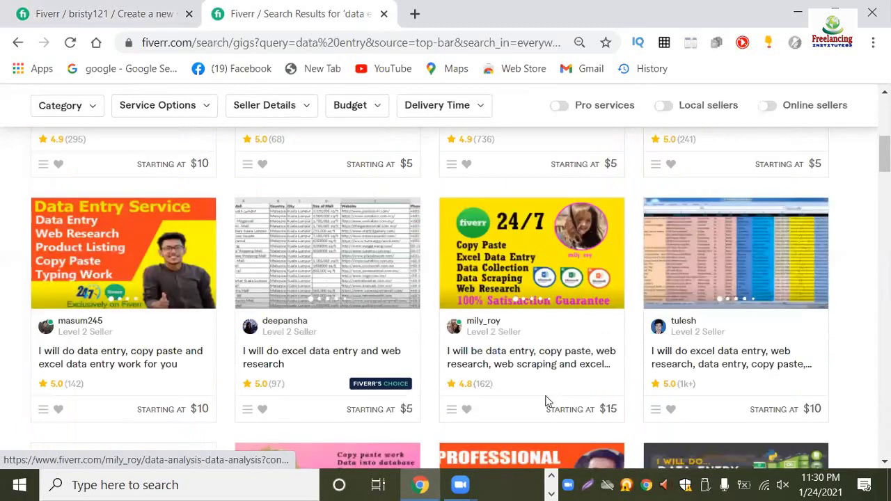
{"action": "left_click", "coordinate": [492, 324]}
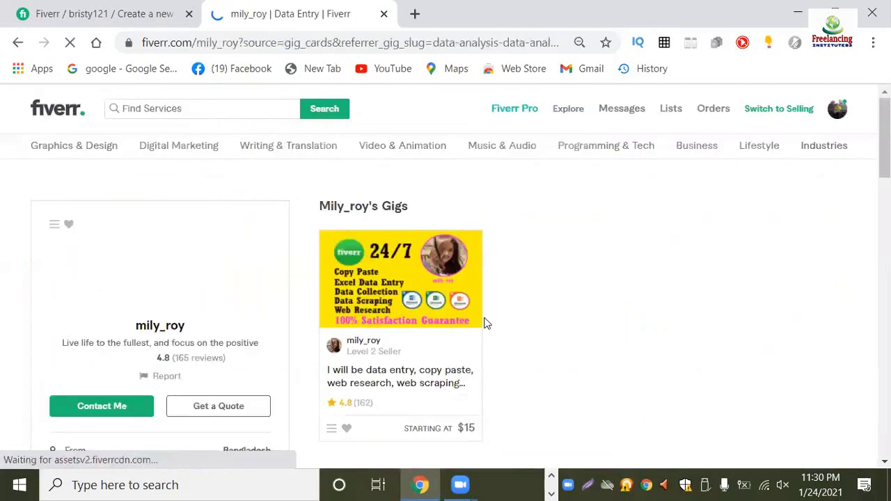
Examine the competing seller's profile, including the description, languages, skills, gig card and buyer reviews.
{"action": "scroll", "coordinate": [477, 339], "scroll_direction": "down", "scroll_amount": 2}
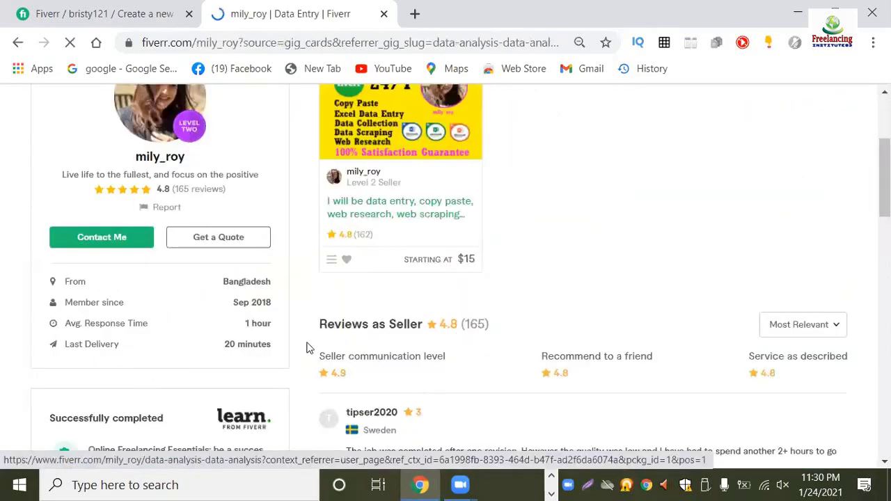
{"action": "scroll", "coordinate": [278, 332], "scroll_direction": "down", "scroll_amount": 4}
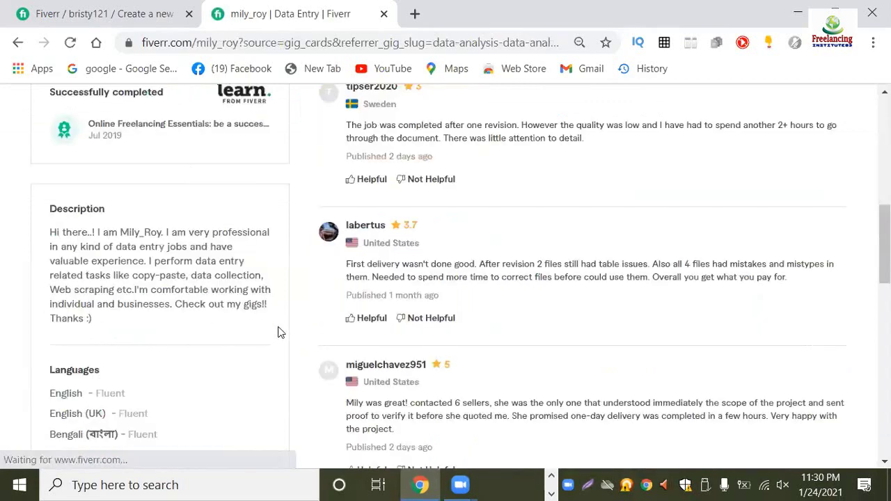
{"action": "scroll", "coordinate": [280, 328], "scroll_direction": "down", "scroll_amount": 3}
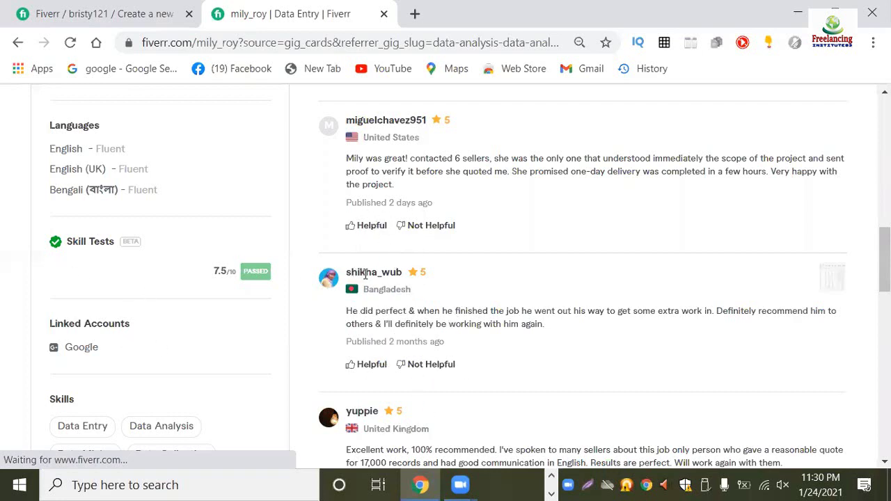
{"action": "scroll", "coordinate": [218, 285], "scroll_direction": "up", "scroll_amount": 8}
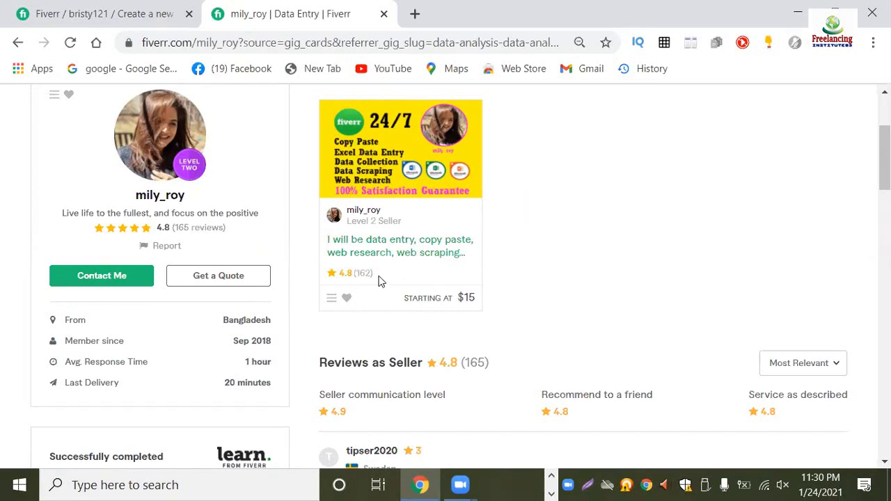
{"action": "scroll", "coordinate": [507, 317], "scroll_direction": "down", "scroll_amount": 1}
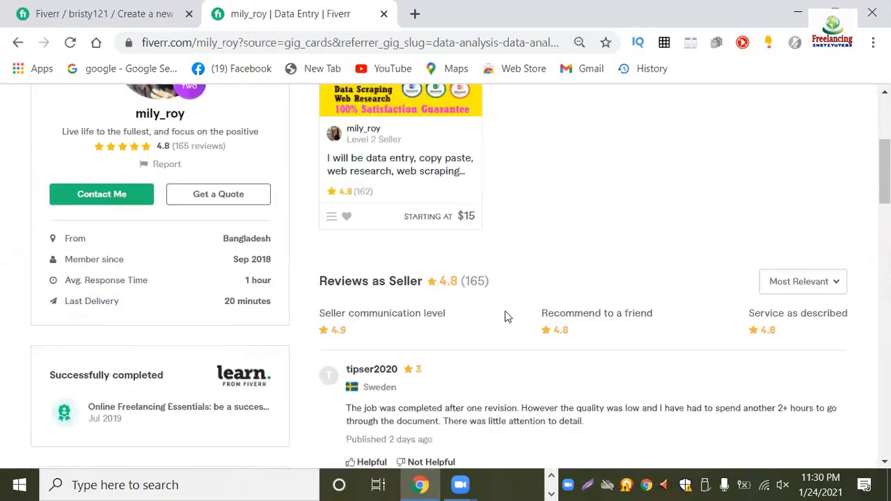
{"action": "scroll", "coordinate": [507, 317], "scroll_direction": "down", "scroll_amount": 1}
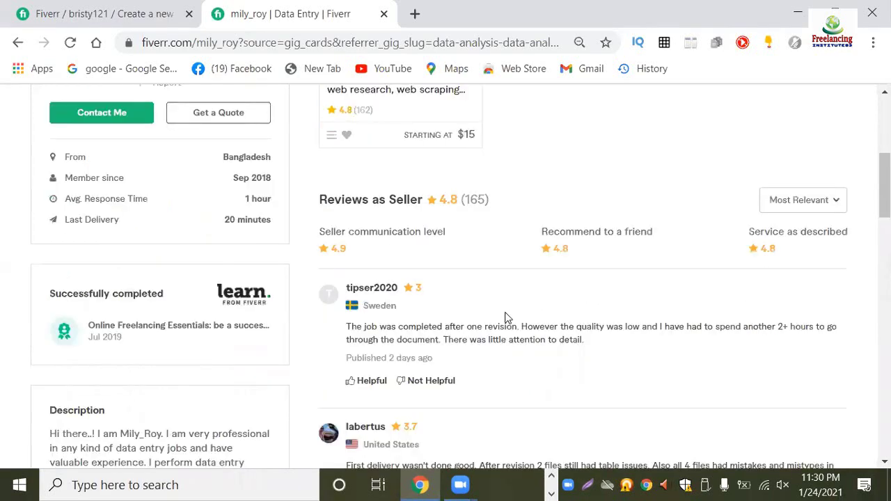
{"action": "scroll", "coordinate": [506, 316], "scroll_direction": "up", "scroll_amount": 4}
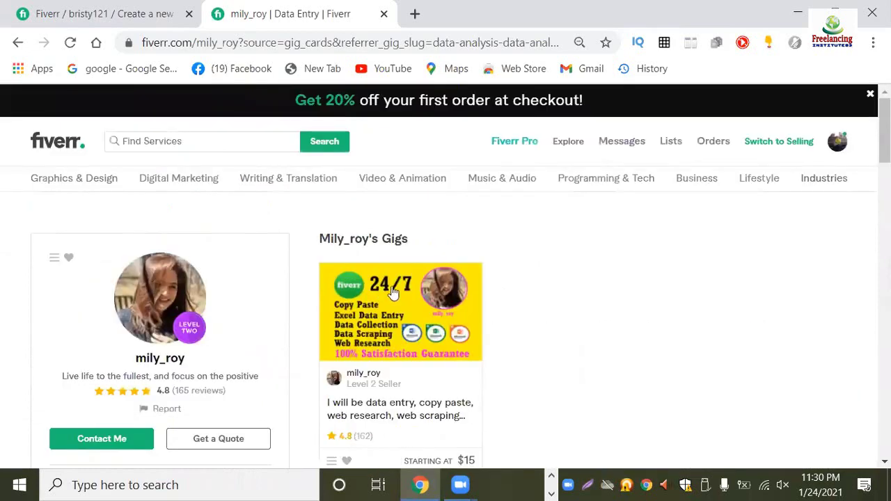
{"action": "scroll", "coordinate": [387, 313], "scroll_direction": "down", "scroll_amount": 1}
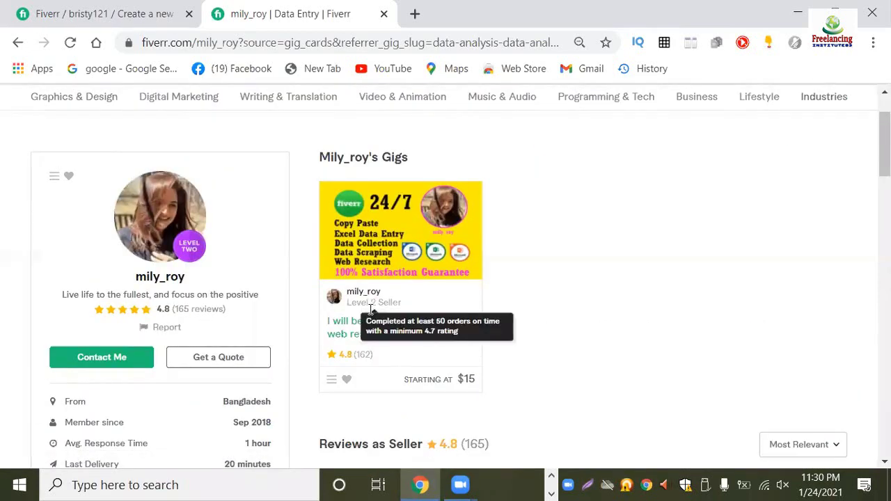
Open the seller's data entry gig and look through its description, packages, FAQ and reviews down to the related tags.
{"action": "left_click", "coordinate": [362, 325]}
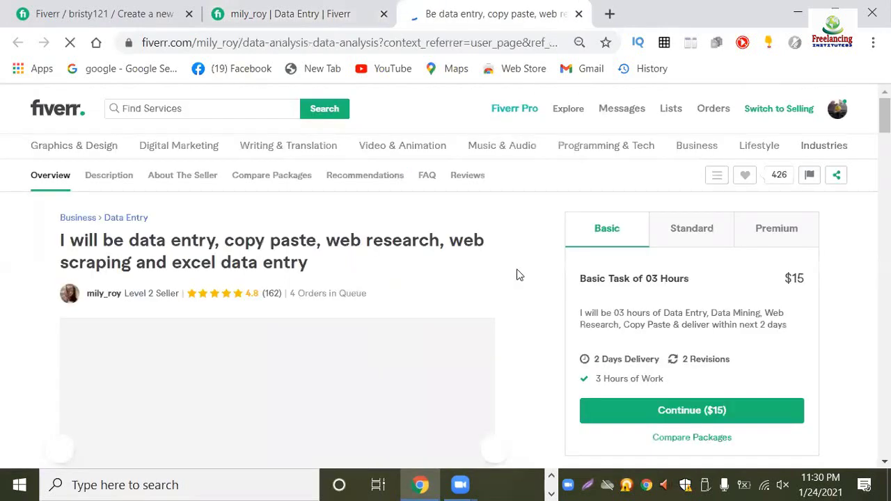
{"action": "scroll", "coordinate": [517, 274], "scroll_direction": "down", "scroll_amount": 1}
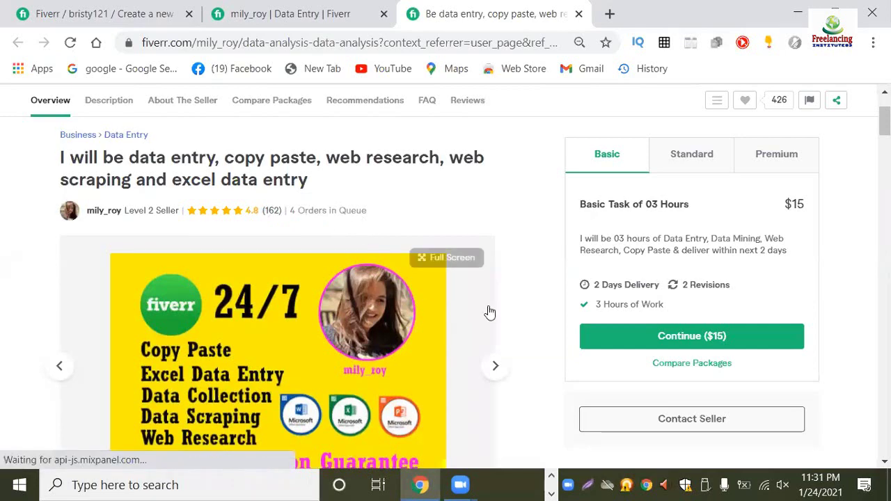
{"action": "scroll", "coordinate": [490, 313], "scroll_direction": "down", "scroll_amount": 8}
{"action": "scroll", "coordinate": [489, 307], "scroll_direction": "down", "scroll_amount": 6}
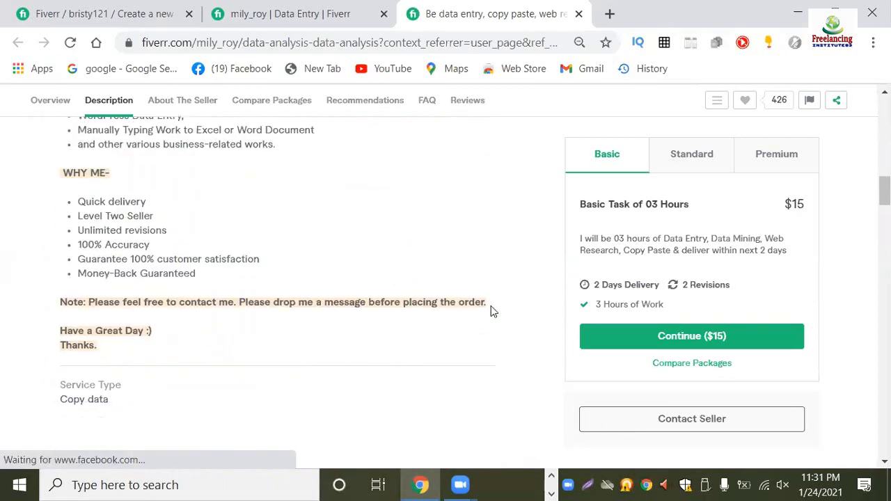
{"action": "scroll", "coordinate": [491, 310], "scroll_direction": "down", "scroll_amount": 12}
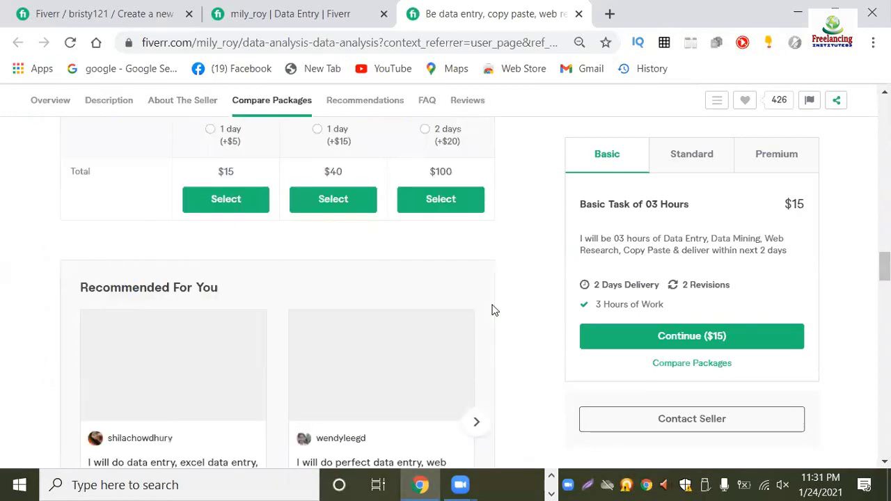
{"action": "scroll", "coordinate": [492, 310], "scroll_direction": "down", "scroll_amount": 3}
{"action": "scroll", "coordinate": [491, 310], "scroll_direction": "down", "scroll_amount": 1}
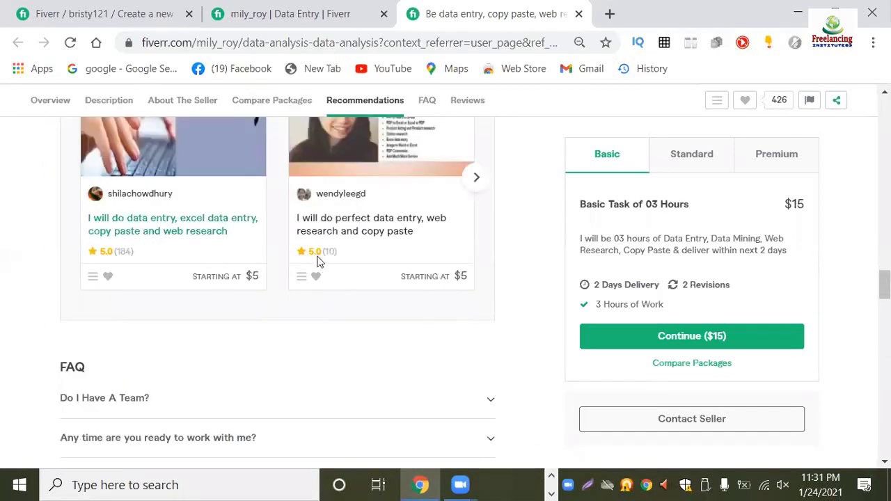
{"action": "scroll", "coordinate": [320, 257], "scroll_direction": "down", "scroll_amount": 10}
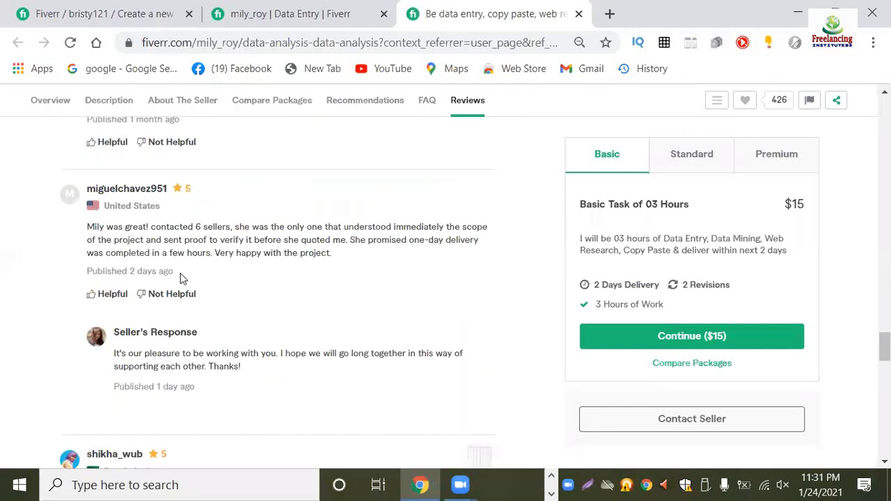
{"action": "scroll", "coordinate": [167, 292], "scroll_direction": "down", "scroll_amount": 5}
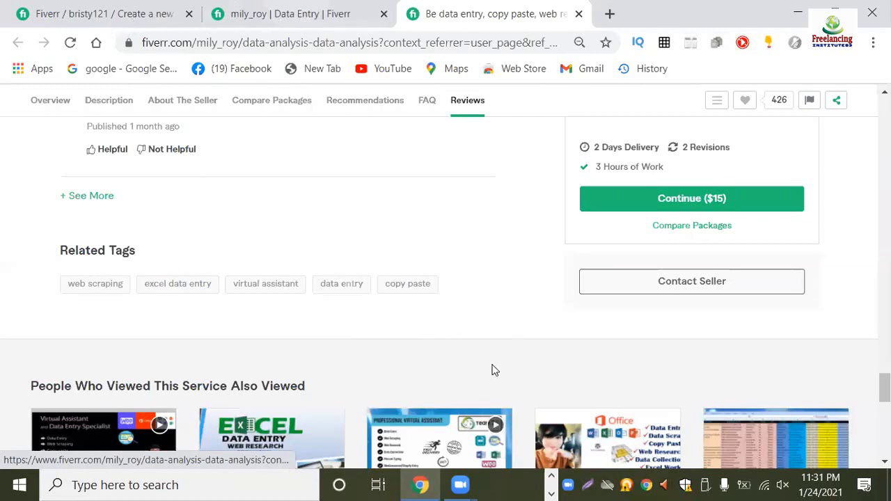
Return to the new gig form and add "excel data entry" as the fourth search tag.
{"action": "key", "text": "ctrl+1"}
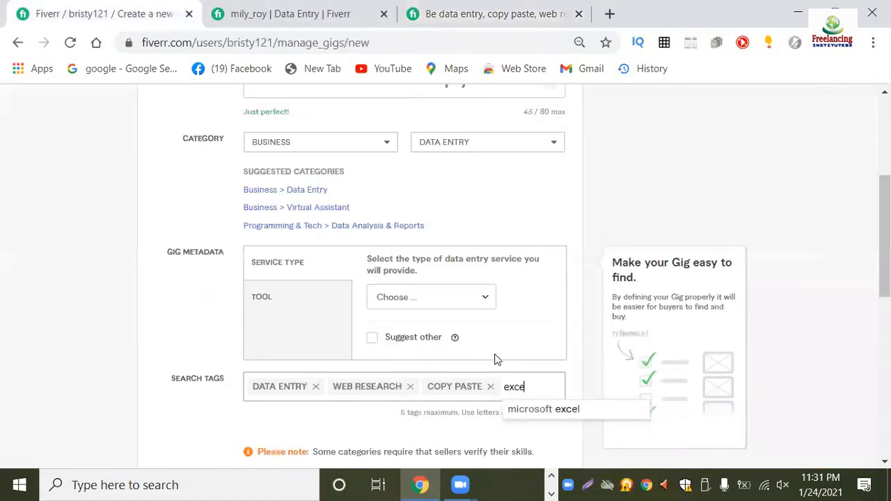
{"action": "type", "text": "l data"}
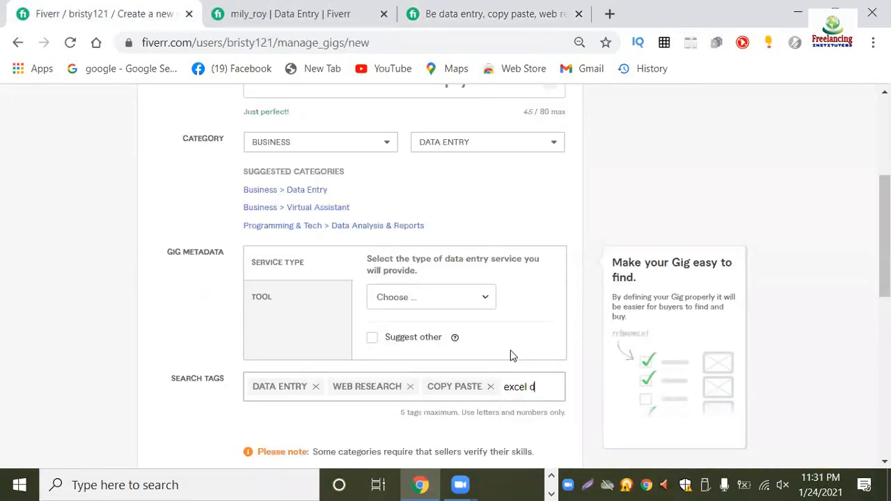
{"action": "type", "text": " entr"}
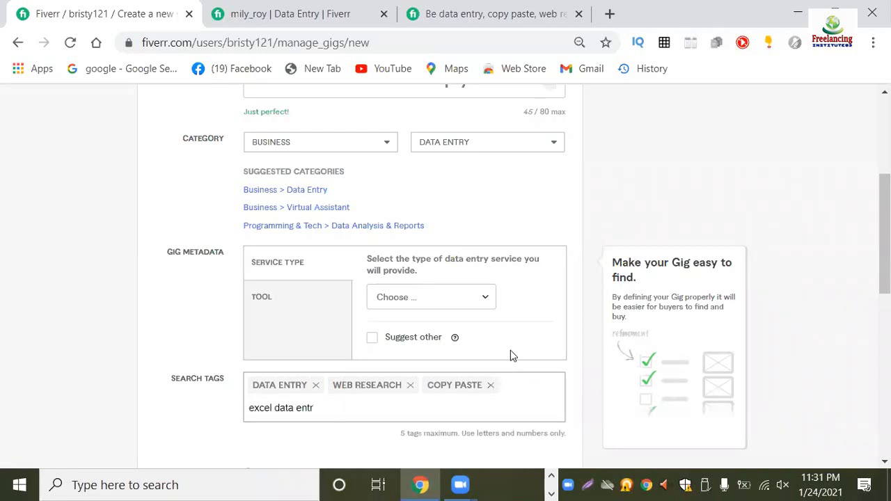
{"action": "type", "text": "y"}
{"action": "key", "text": "Return"}
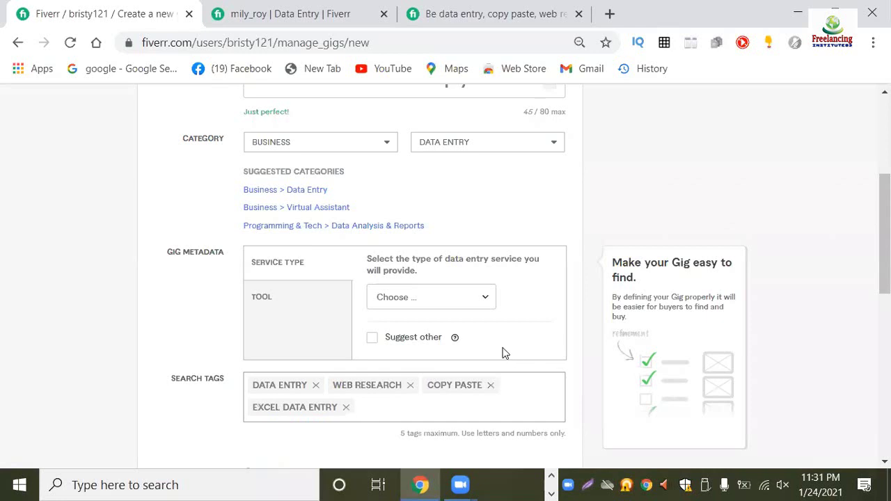
Recheck the competing gig's related tags, then return to the data entry search results and open the fast excel data entry seller's profile.
{"action": "left_click", "coordinate": [518, 14]}
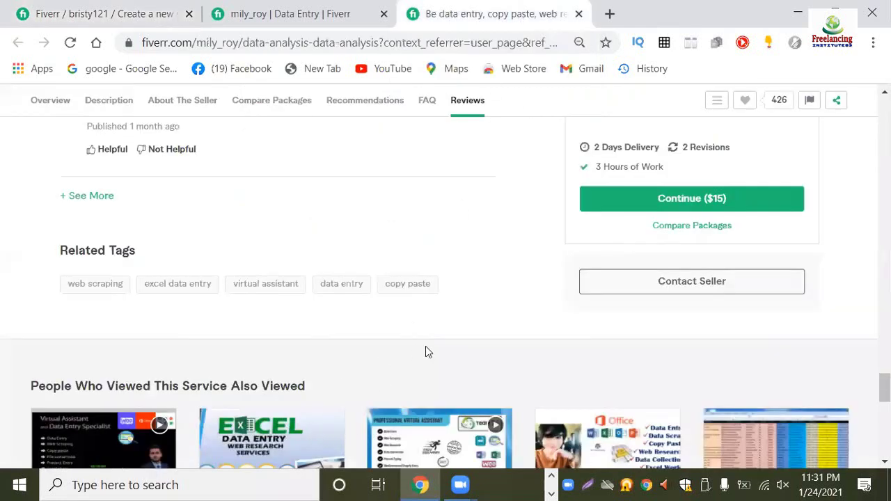
{"action": "scroll", "coordinate": [483, 346], "scroll_direction": "up", "scroll_amount": 5}
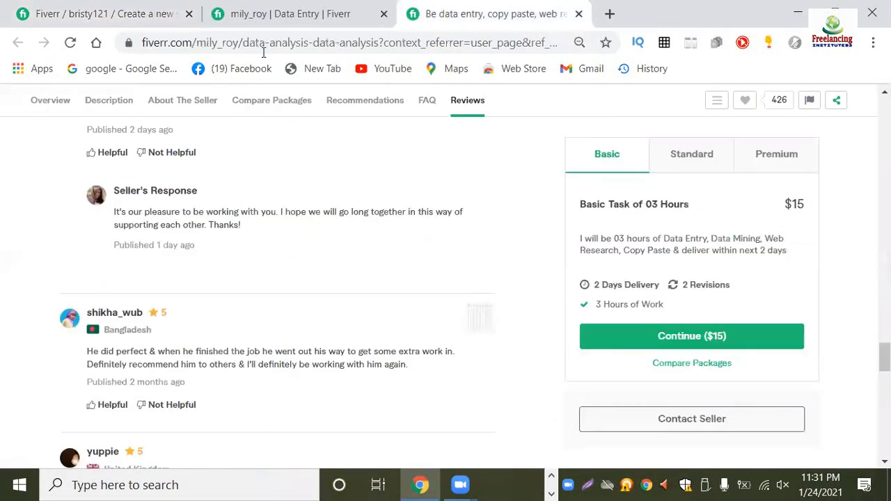
{"action": "left_click", "coordinate": [281, 16]}
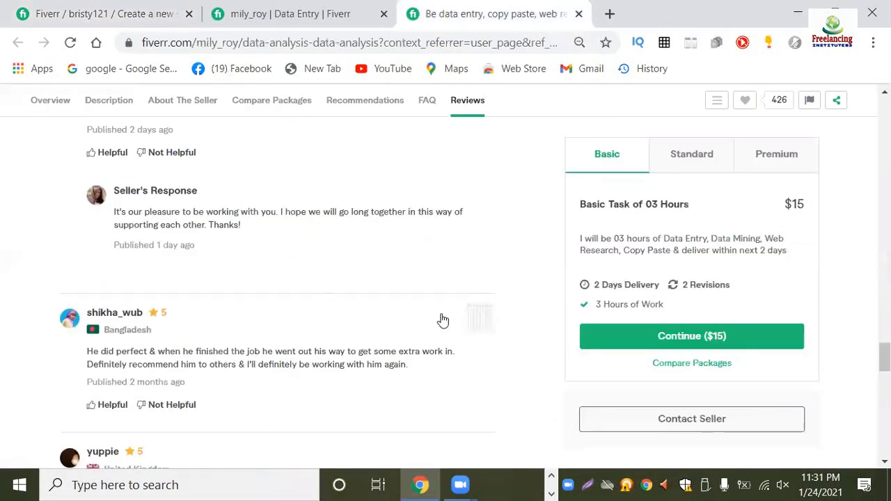
{"action": "left_click", "coordinate": [17, 43]}
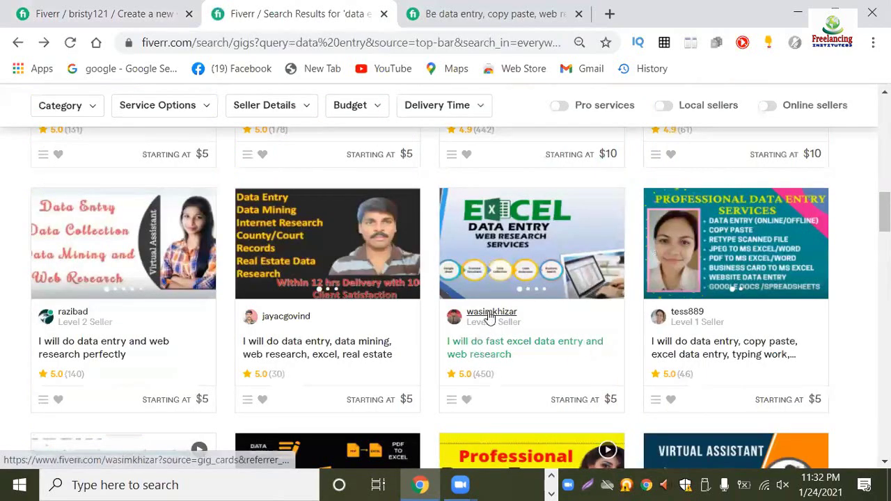
{"action": "left_click", "coordinate": [489, 315]}
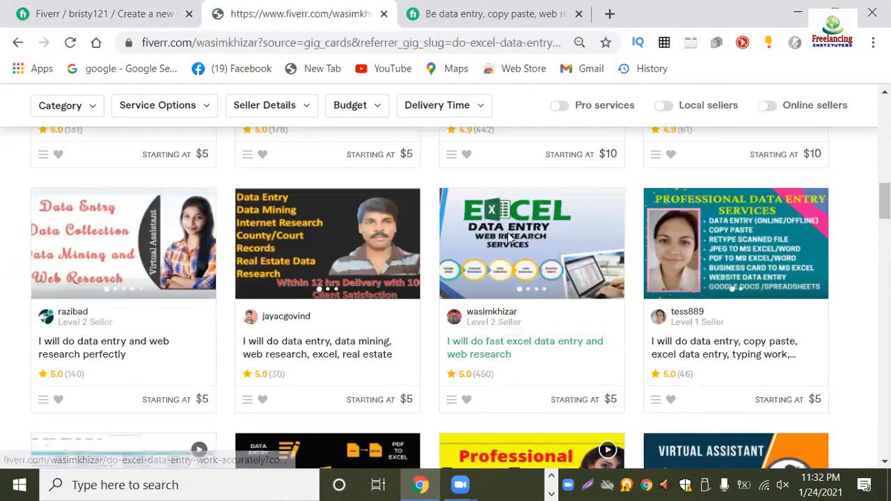
Open the seller's fast excel data entry and web research gig and look through its reviews down to the related tags.
{"action": "scroll", "coordinate": [515, 352], "scroll_direction": "down", "scroll_amount": 1}
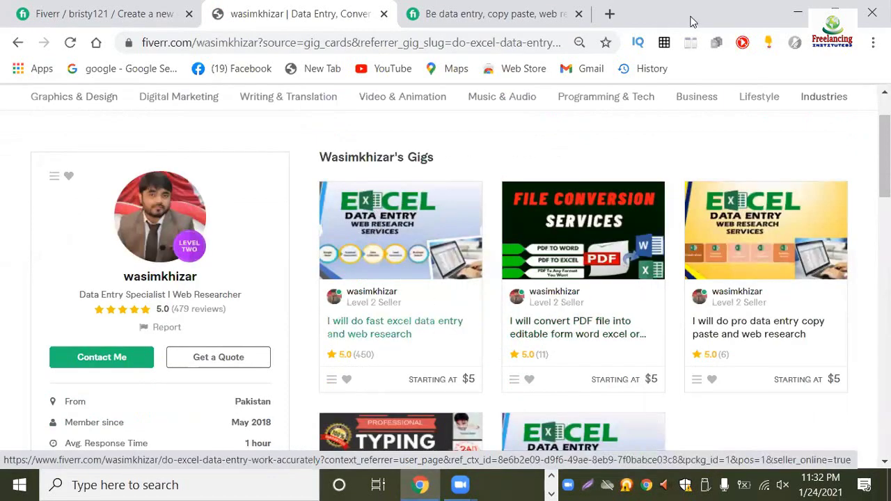
{"action": "left_click", "coordinate": [509, 233]}
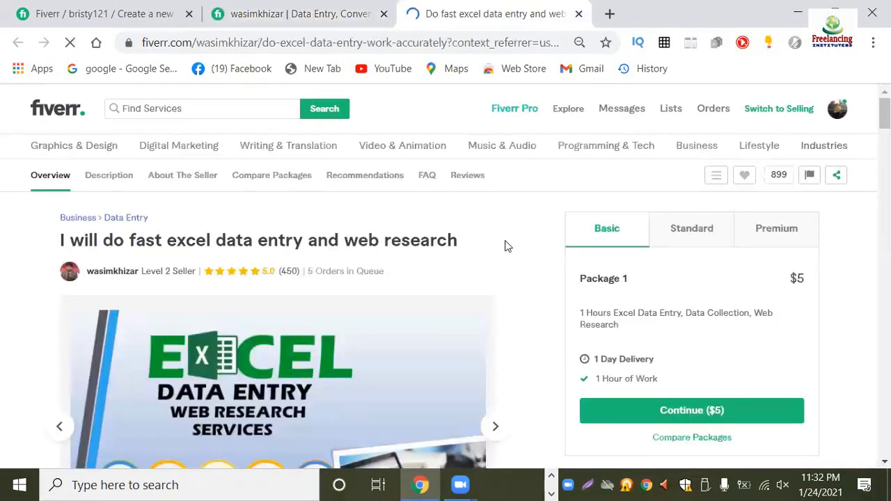
{"action": "scroll", "coordinate": [504, 245], "scroll_direction": "down", "scroll_amount": 5}
{"action": "scroll", "coordinate": [504, 245], "scroll_direction": "down", "scroll_amount": 10}
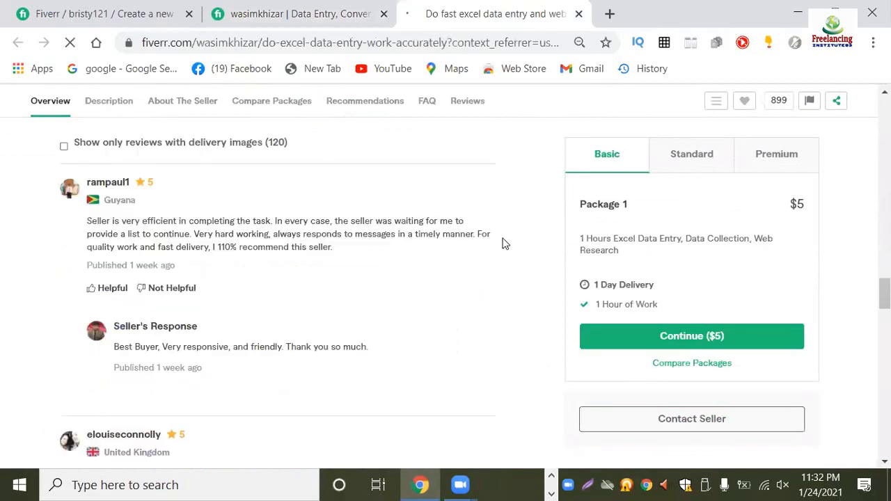
{"action": "scroll", "coordinate": [504, 240], "scroll_direction": "down", "scroll_amount": 5}
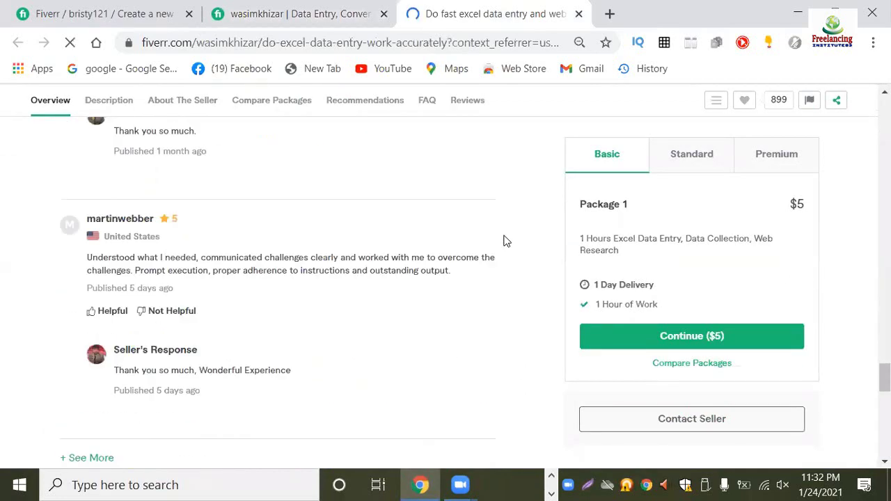
{"action": "scroll", "coordinate": [161, 421], "scroll_direction": "down", "scroll_amount": 2}
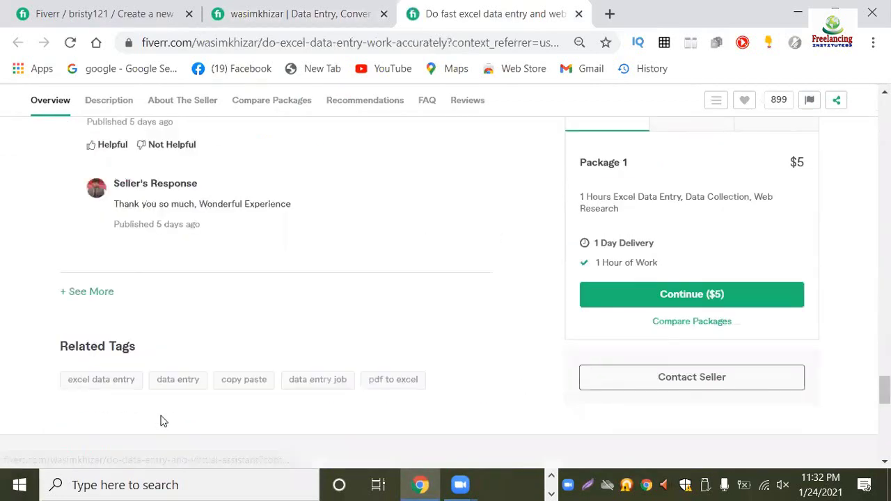
{"action": "left_click", "coordinate": [111, 384]}
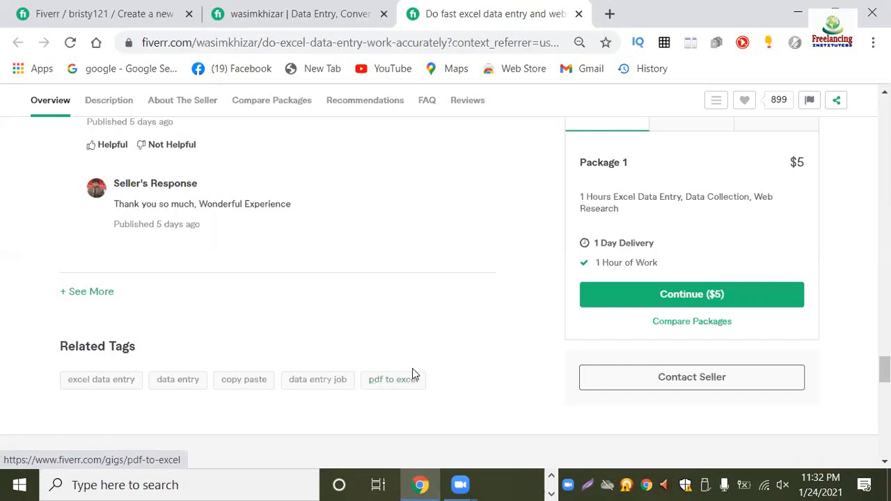
Return to the new gig form and add "data collection" as the fifth search tag.
{"action": "left_click", "coordinate": [97, 10]}
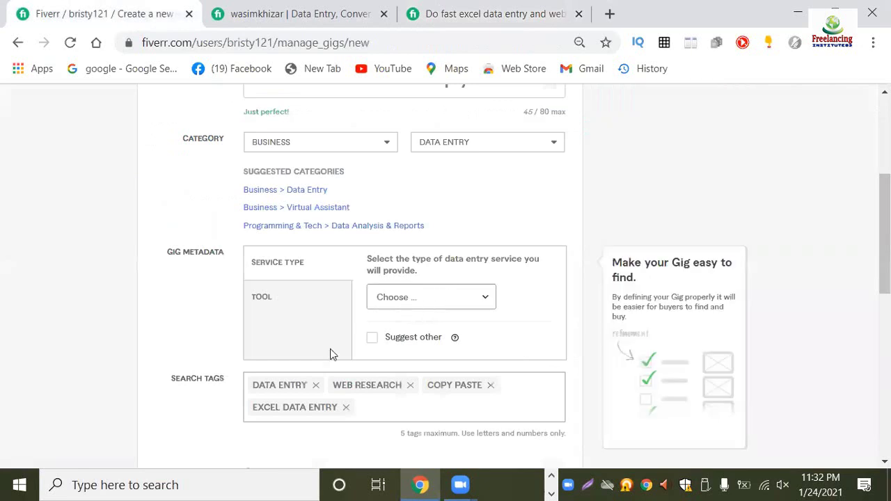
{"action": "type", "text": "da"}
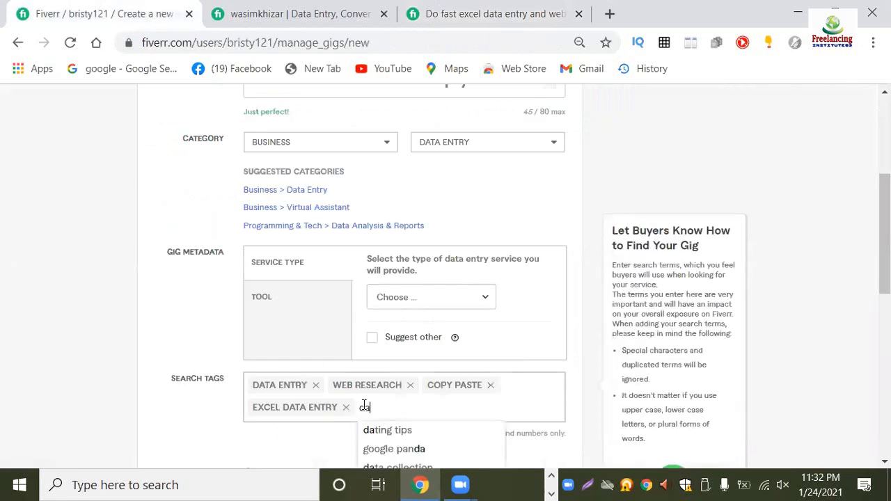
{"action": "type", "text": "ta"}
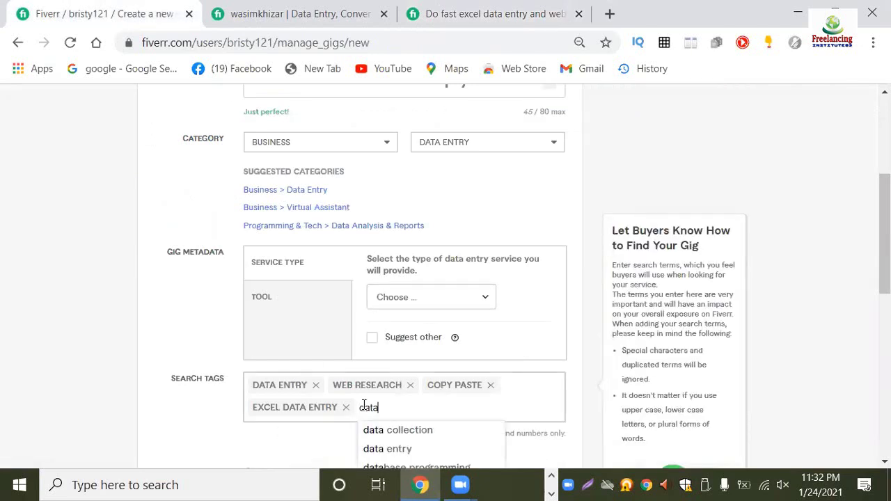
{"action": "left_click", "coordinate": [399, 429]}
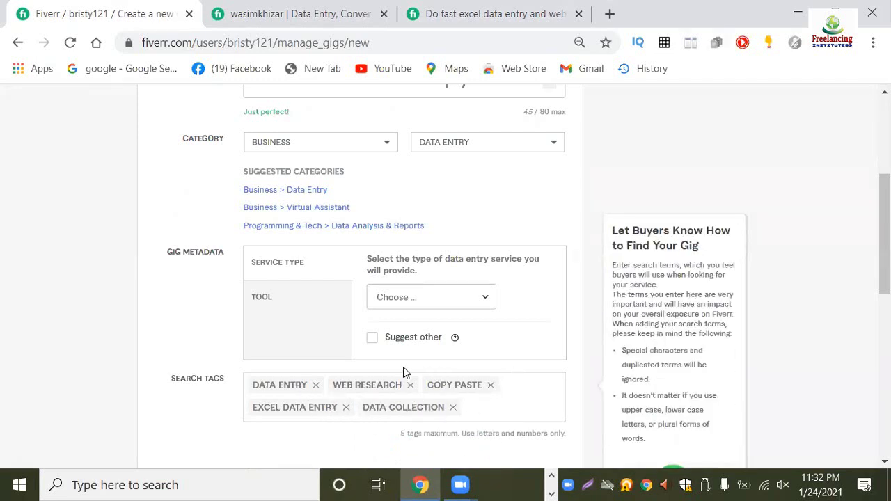
Review the gig title and set the gig metadata's service type to Insert data.
{"action": "scroll", "coordinate": [403, 373], "scroll_direction": "up", "scroll_amount": 4}
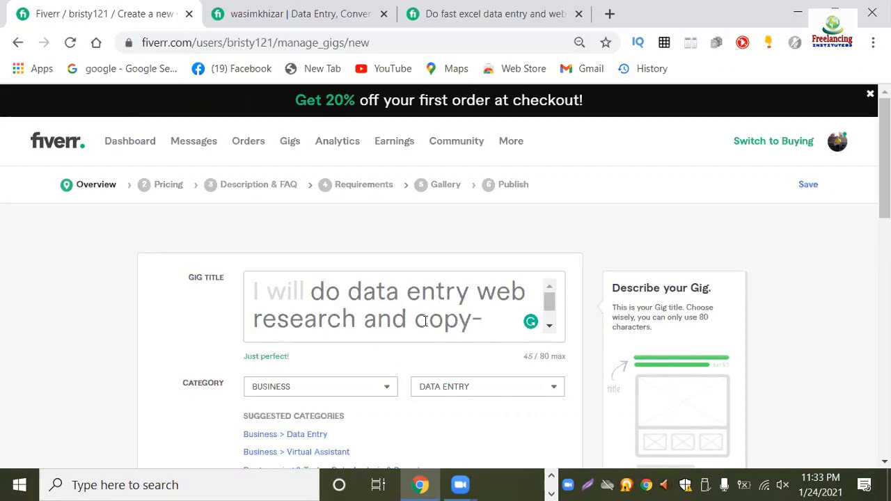
{"action": "scroll", "coordinate": [403, 315], "scroll_direction": "down", "scroll_amount": 1}
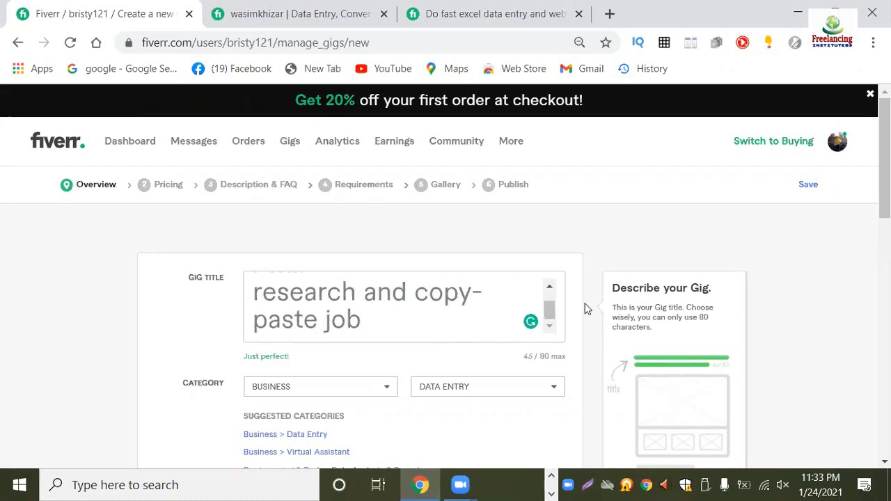
{"action": "scroll", "coordinate": [496, 353], "scroll_direction": "down", "scroll_amount": 1}
{"action": "scroll", "coordinate": [496, 353], "scroll_direction": "down", "scroll_amount": 2}
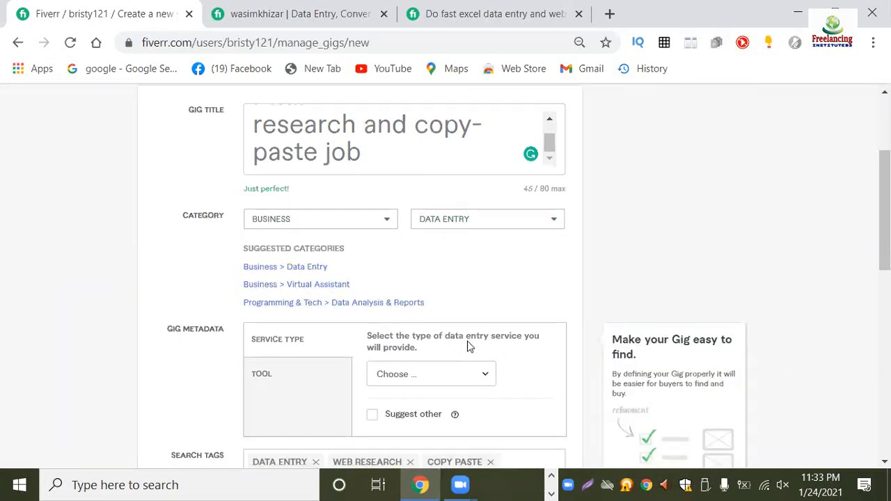
{"action": "scroll", "coordinate": [469, 342], "scroll_direction": "down", "scroll_amount": 1}
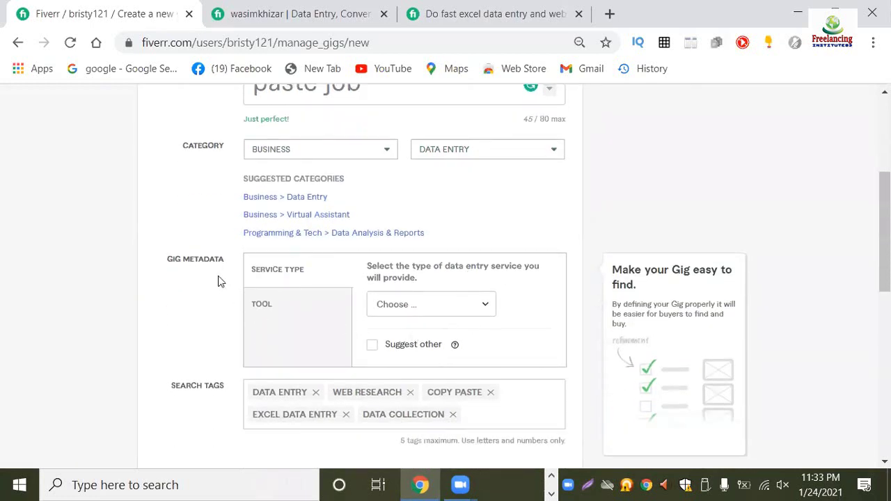
{"action": "left_click", "coordinate": [478, 295]}
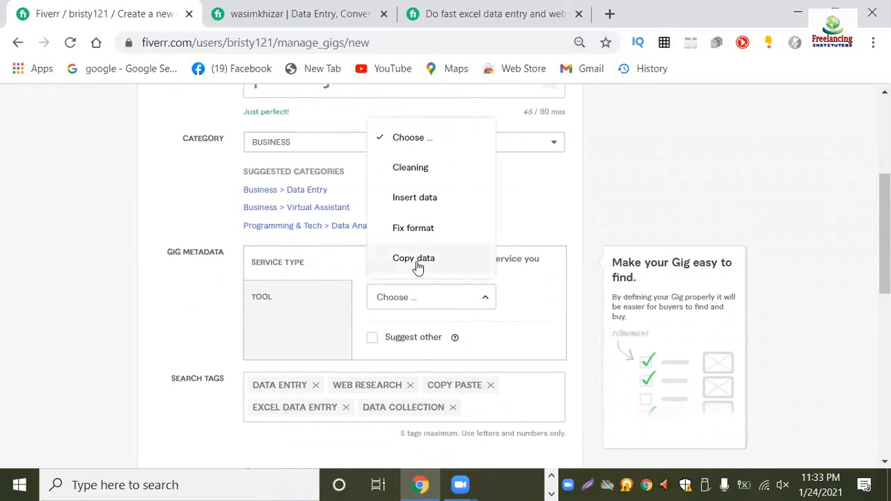
{"action": "scroll", "coordinate": [445, 284], "scroll_direction": "up", "scroll_amount": 1}
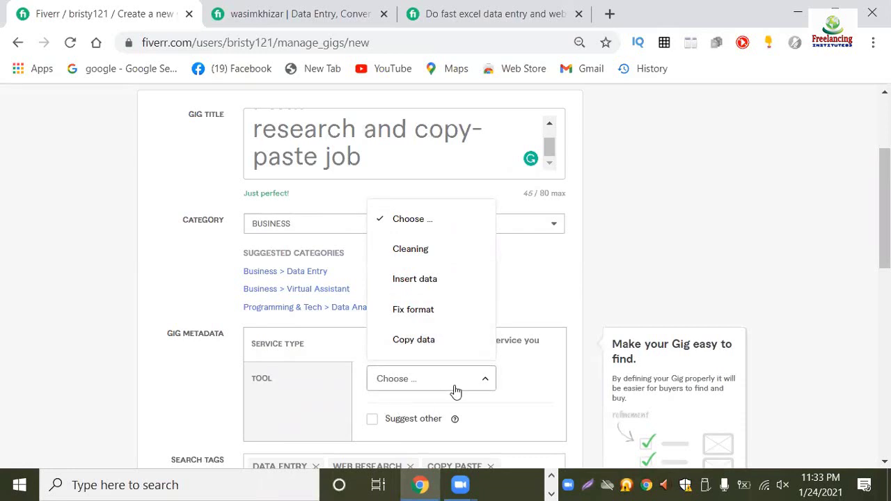
{"action": "left_click", "coordinate": [421, 287]}
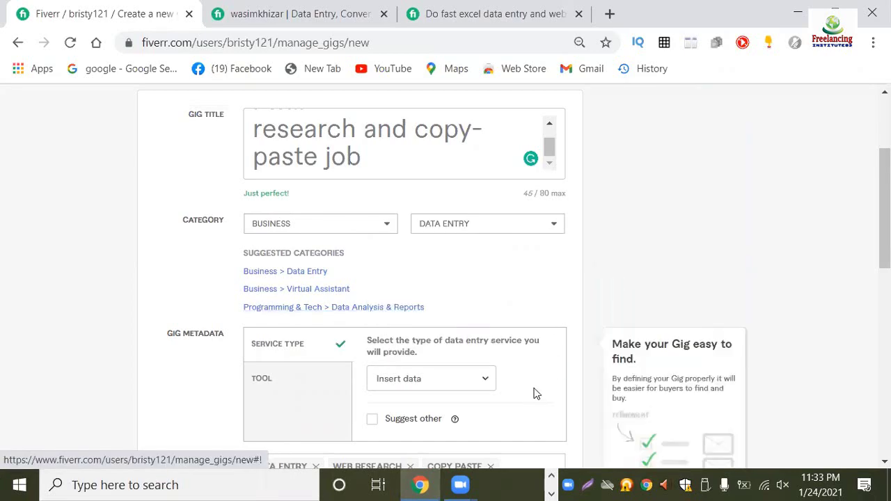
Check the completed overview fields and search tags, and try to save the overview and continue to pricing.
{"action": "scroll", "coordinate": [530, 391], "scroll_direction": "down", "scroll_amount": 2}
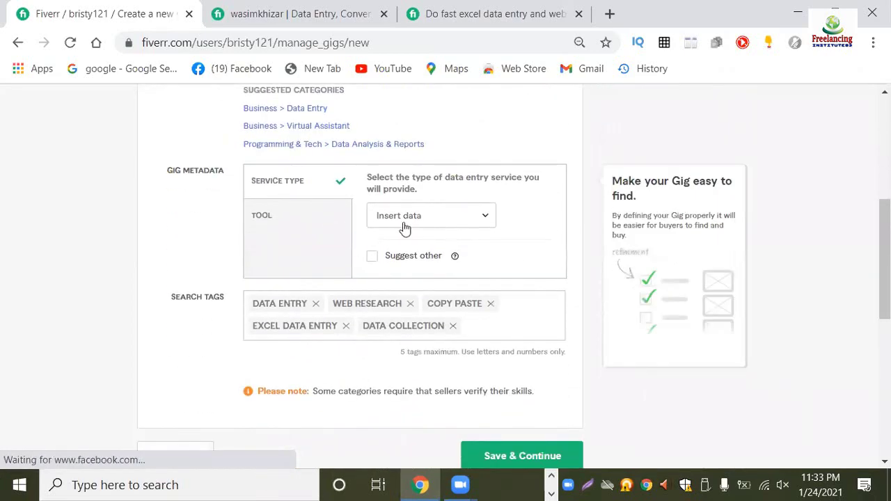
{"action": "scroll", "coordinate": [438, 223], "scroll_direction": "up", "scroll_amount": 2}
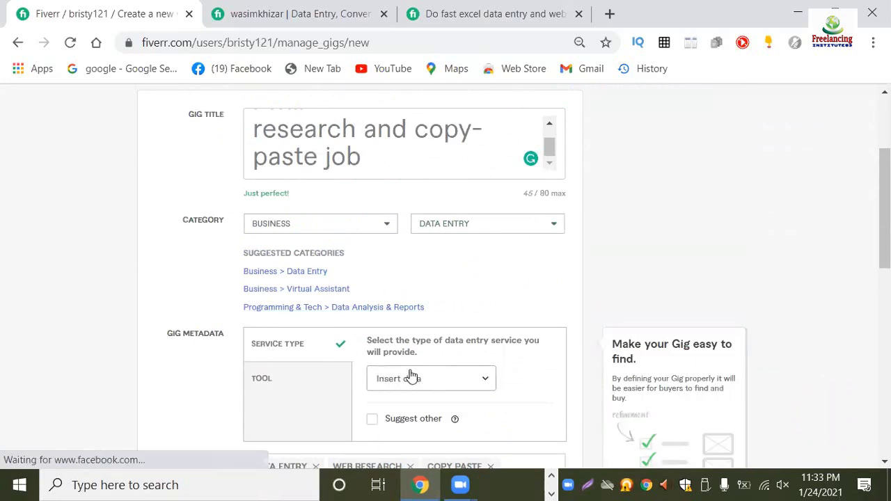
{"action": "scroll", "coordinate": [475, 379], "scroll_direction": "down", "scroll_amount": 2}
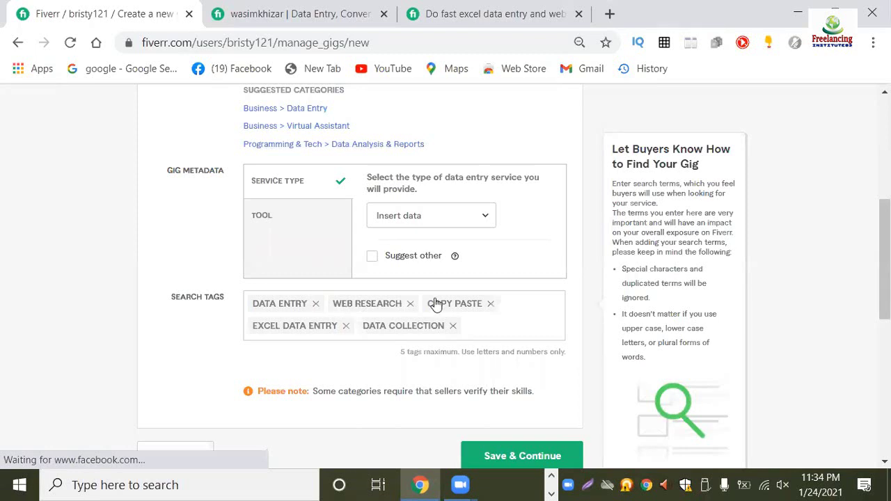
{"action": "scroll", "coordinate": [459, 302], "scroll_direction": "up", "scroll_amount": 1}
{"action": "scroll", "coordinate": [466, 302], "scroll_direction": "down", "scroll_amount": 3}
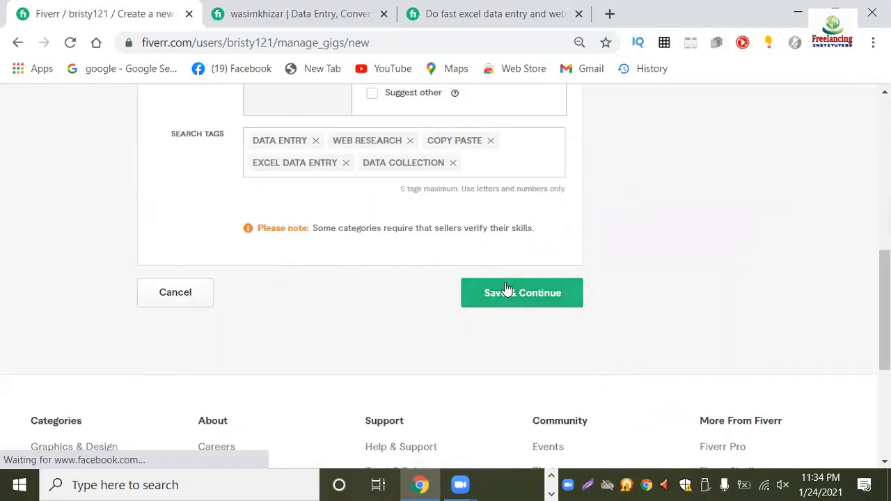
{"action": "left_click", "coordinate": [520, 305]}
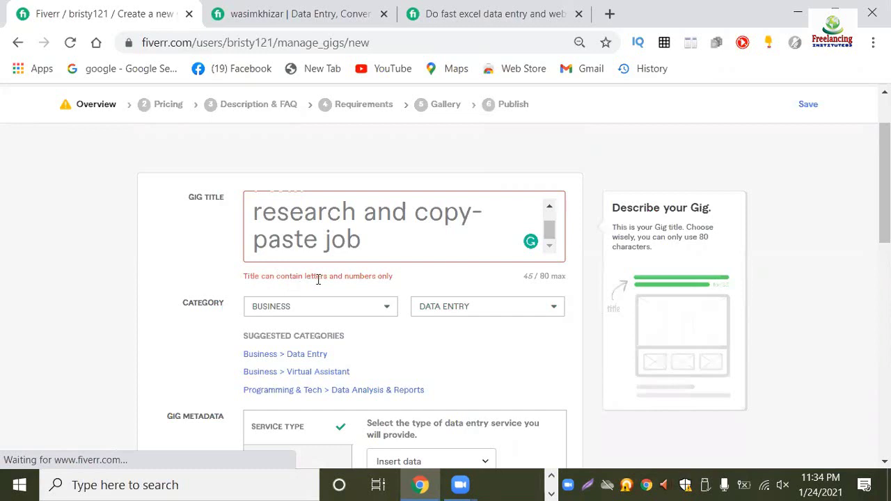
Remove the hyphen from "copy-paste" in the gig title, then save the overview and continue to pricing.
{"action": "scroll", "coordinate": [438, 296], "scroll_direction": "up", "scroll_amount": 1}
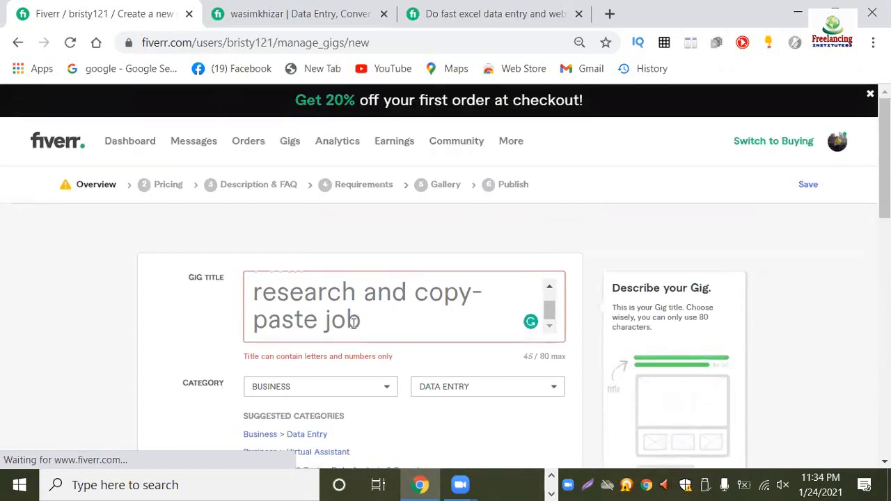
{"action": "left_click", "coordinate": [484, 292]}
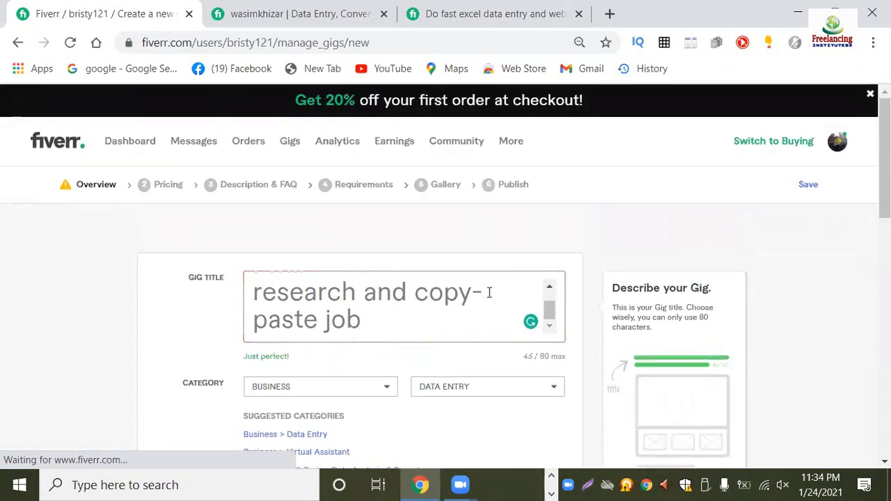
{"action": "key", "text": "BackSpace"}
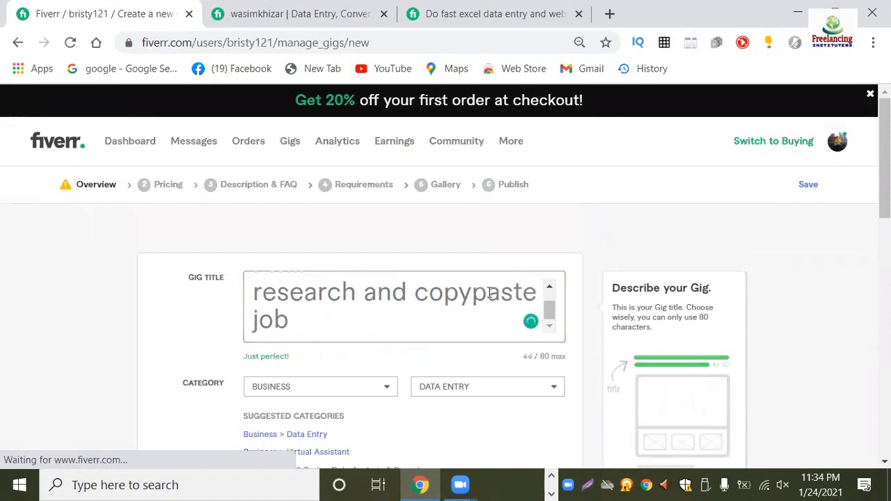
{"action": "scroll", "coordinate": [458, 351], "scroll_direction": "down", "scroll_amount": 6}
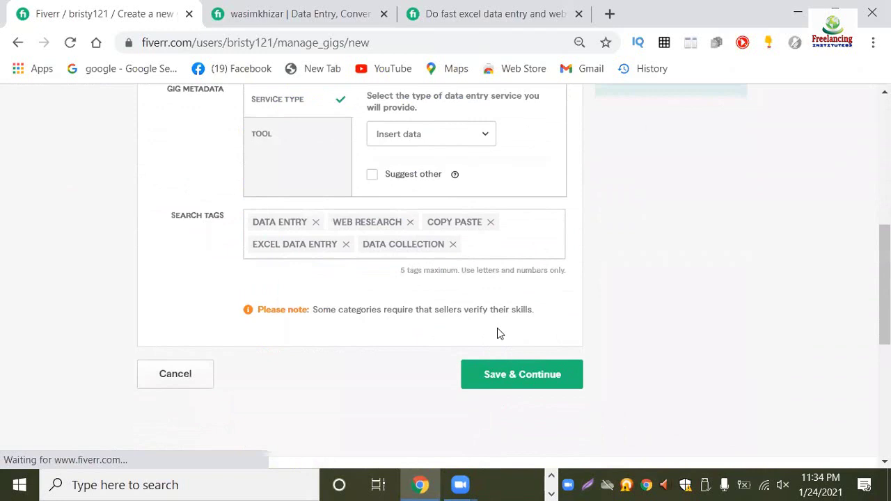
{"action": "left_click", "coordinate": [488, 374]}
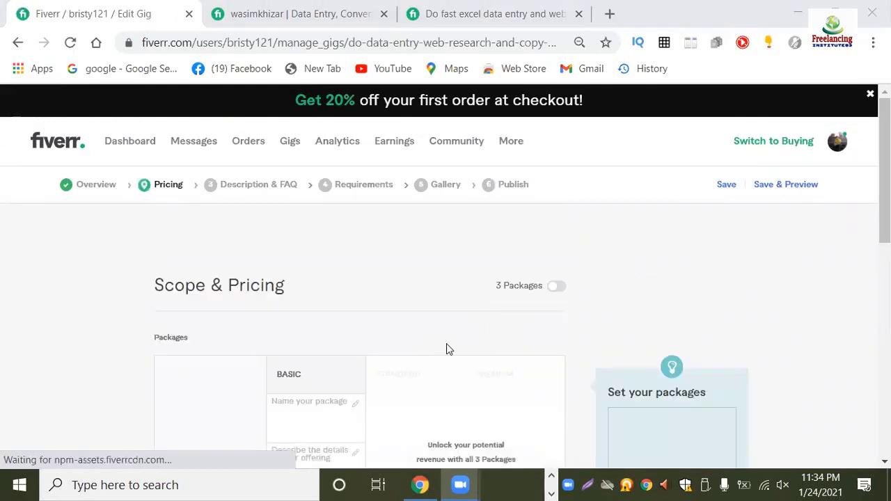
Turn on the three-package option, dismiss its introduction, and name the Basic package "2 hours data entry".
{"action": "scroll", "coordinate": [554, 346], "scroll_direction": "down", "scroll_amount": 3}
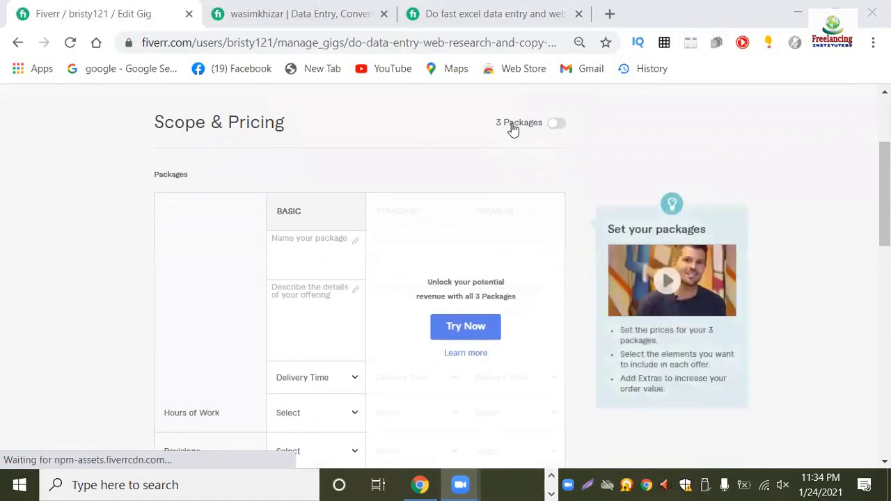
{"action": "left_click", "coordinate": [561, 123]}
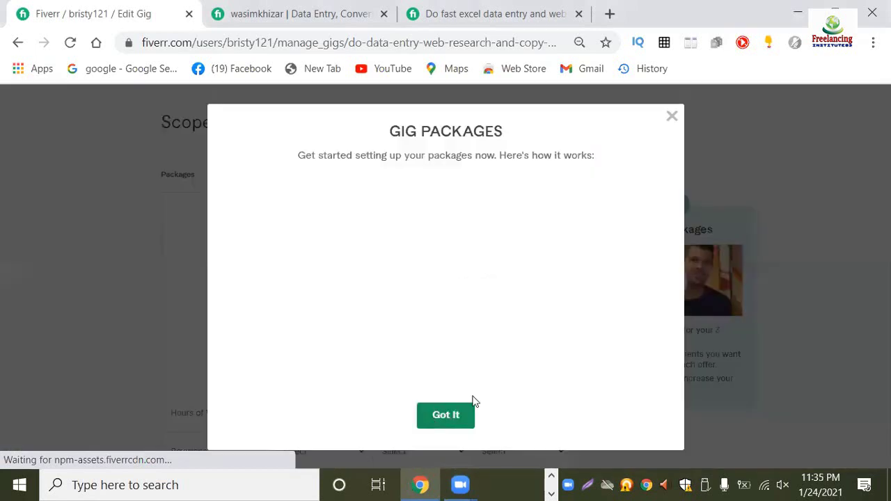
{"action": "left_click", "coordinate": [467, 406]}
{"action": "left_click", "coordinate": [292, 240]}
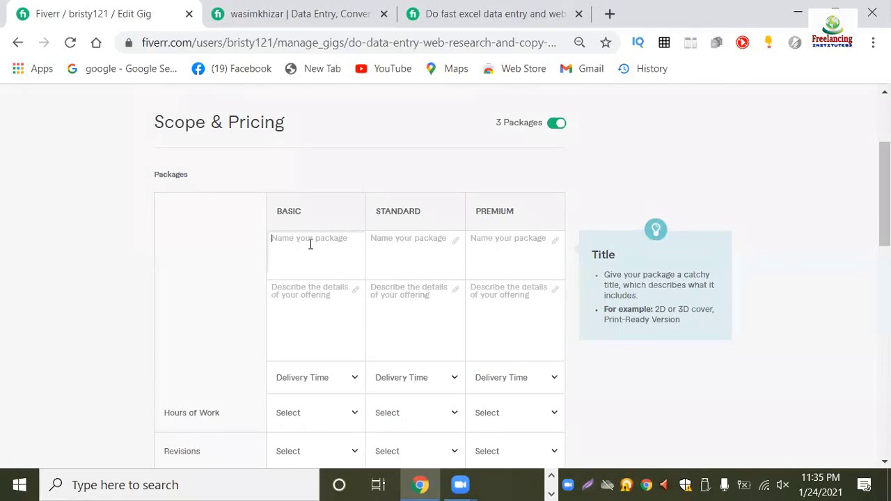
{"action": "type", "text": "2 hours d"}
{"action": "type", "text": "ata entry"}
Copy the Basic package name into the Standard and Premium package names.
{"action": "left_click_drag", "start_coordinate": [342, 239], "coordinate": [263, 238]}
{"action": "right_click", "coordinate": [309, 237]}
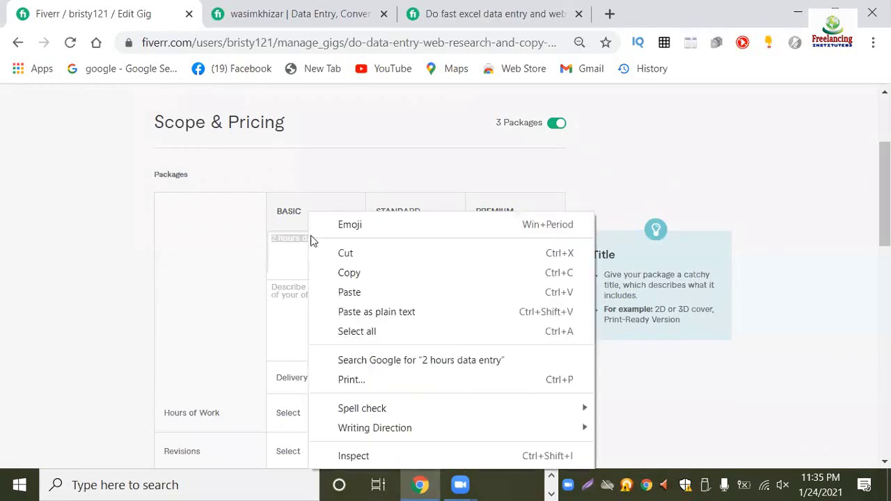
{"action": "left_click", "coordinate": [348, 275]}
{"action": "right_click", "coordinate": [415, 258]}
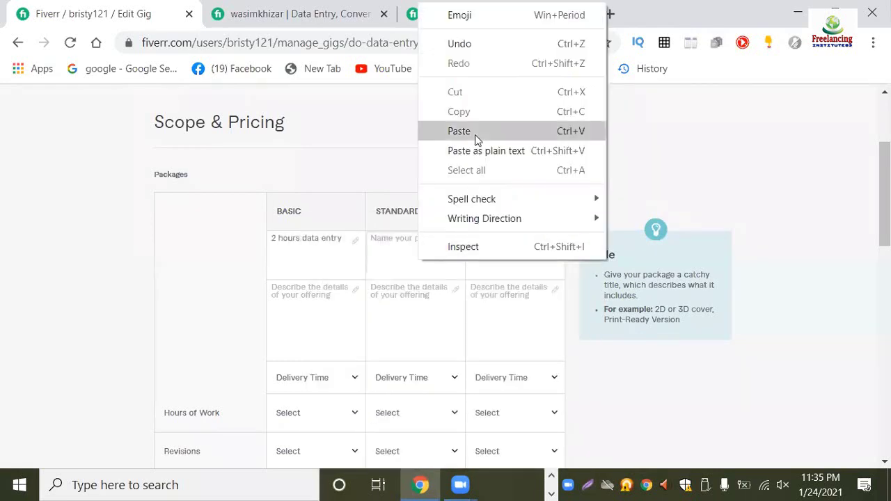
{"action": "left_click", "coordinate": [475, 139]}
{"action": "right_click", "coordinate": [478, 241]}
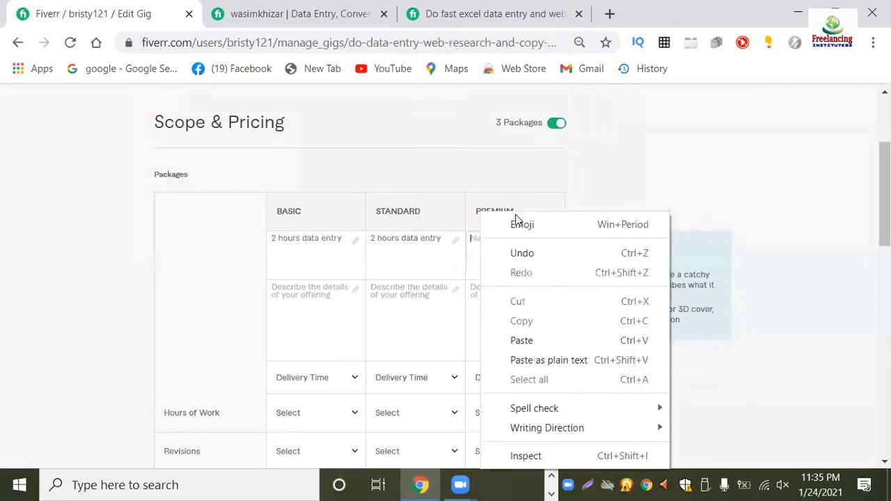
{"action": "left_click", "coordinate": [521, 340]}
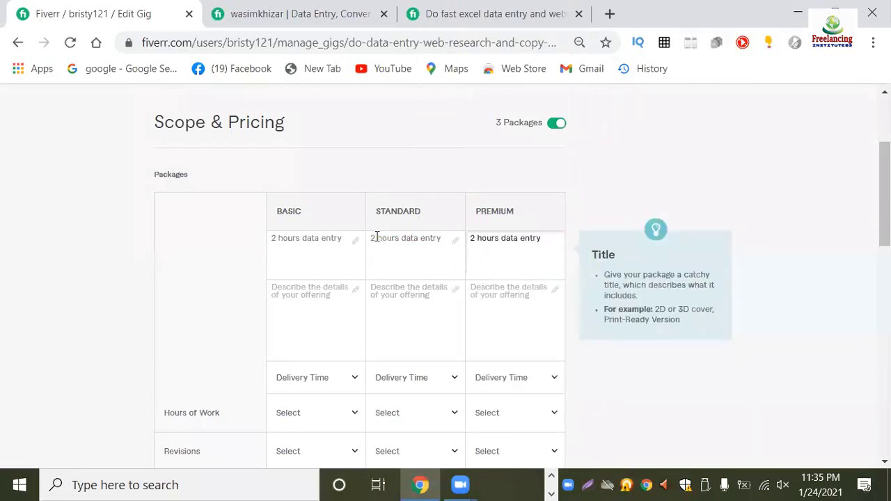
Change the hour count in the Standard package name so it reads "5 hours data entry".
{"action": "left_click", "coordinate": [382, 238]}
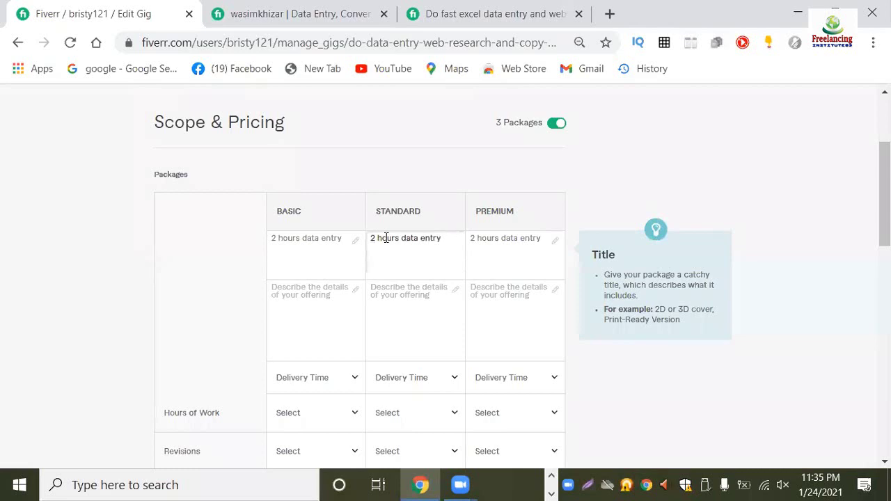
{"action": "left_click", "coordinate": [373, 238]}
{"action": "key", "text": "BackSpace"}
{"action": "type", "text": "5"}
Set the package prices to $10 for Basic, $20 for Standard and $30 for Premium.
{"action": "scroll", "coordinate": [474, 372], "scroll_direction": "down", "scroll_amount": 10}
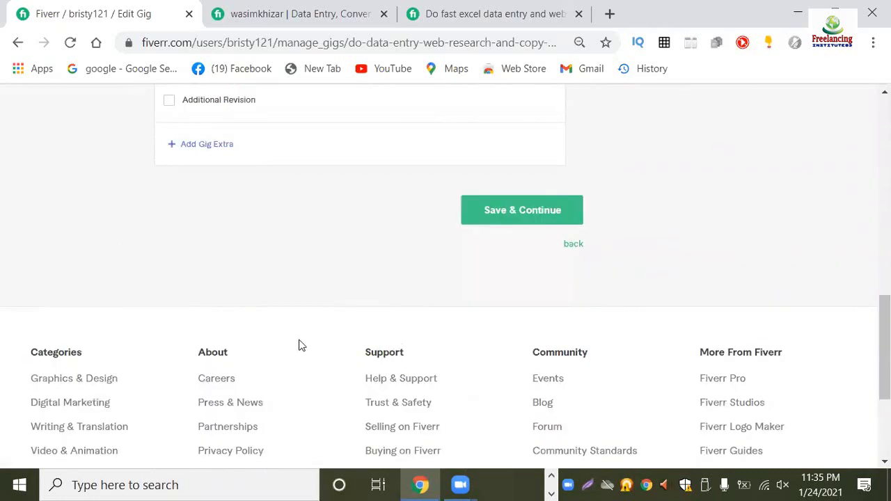
{"action": "scroll", "coordinate": [306, 338], "scroll_direction": "up", "scroll_amount": 10}
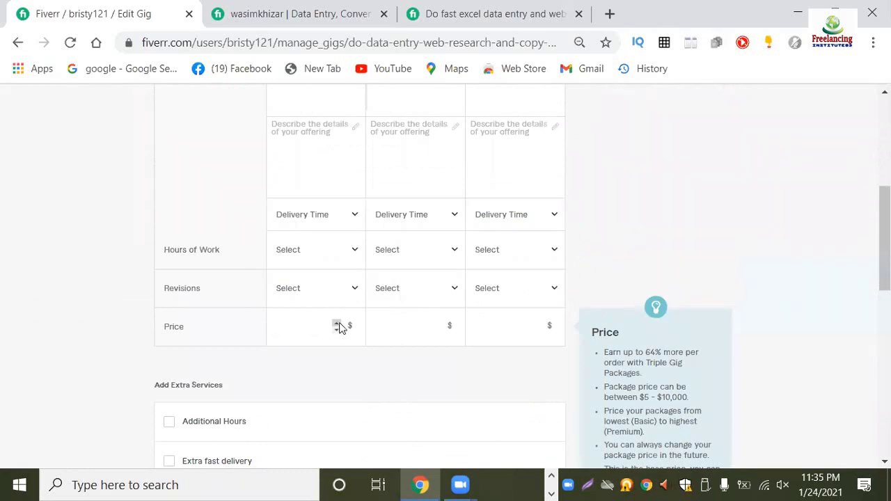
{"action": "left_click", "coordinate": [339, 327]}
{"action": "type", "text": "10"}
{"action": "left_click", "coordinate": [436, 327]}
{"action": "type", "text": "15"}
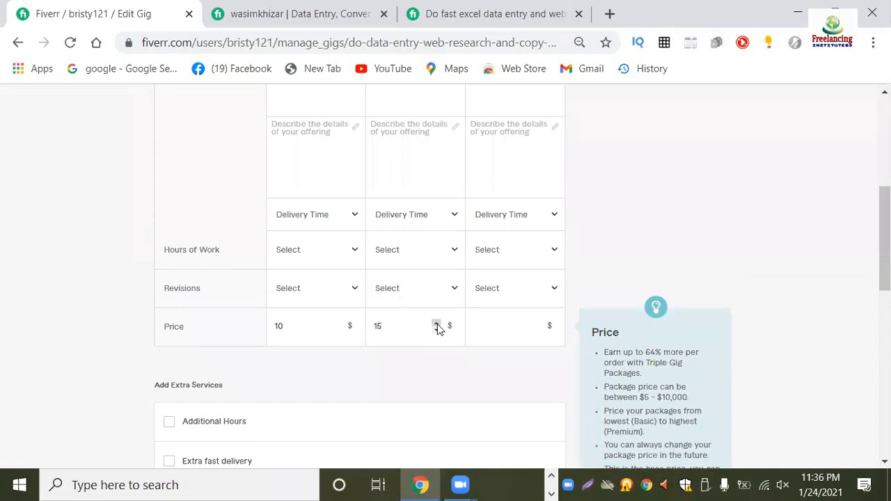
{"action": "left_click", "coordinate": [537, 326]}
{"action": "type", "text": "15"}
{"action": "key", "text": "BackSpace"}
{"action": "key", "text": "BackSpace"}
{"action": "type", "text": "30"}
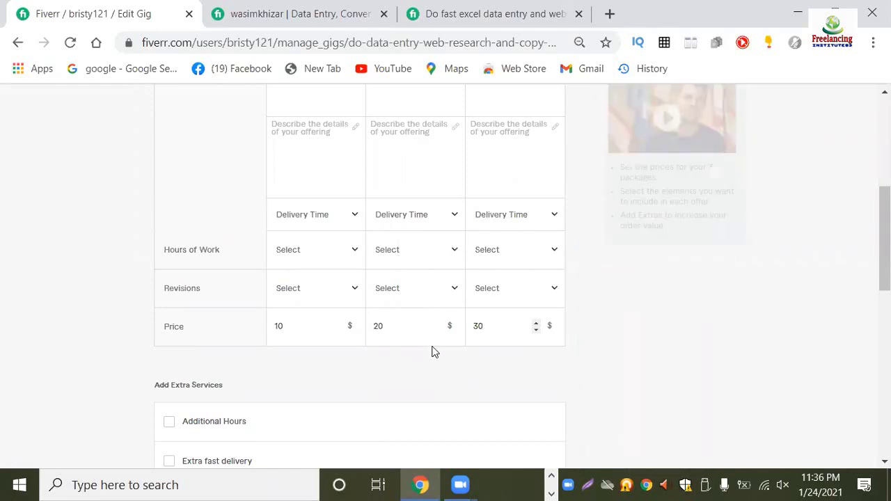
Set the revisions to Unlimited for the Basic, Standard and Premium packages.
{"action": "left_click", "coordinate": [352, 290]}
{"action": "left_click_drag", "start_coordinate": [360, 154], "coordinate": [342, 262]}
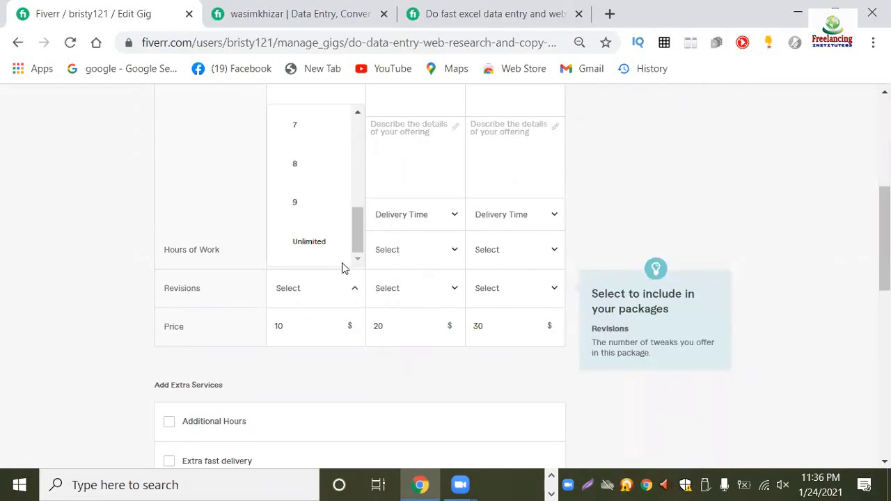
{"action": "left_click", "coordinate": [324, 251]}
{"action": "left_click", "coordinate": [456, 289]}
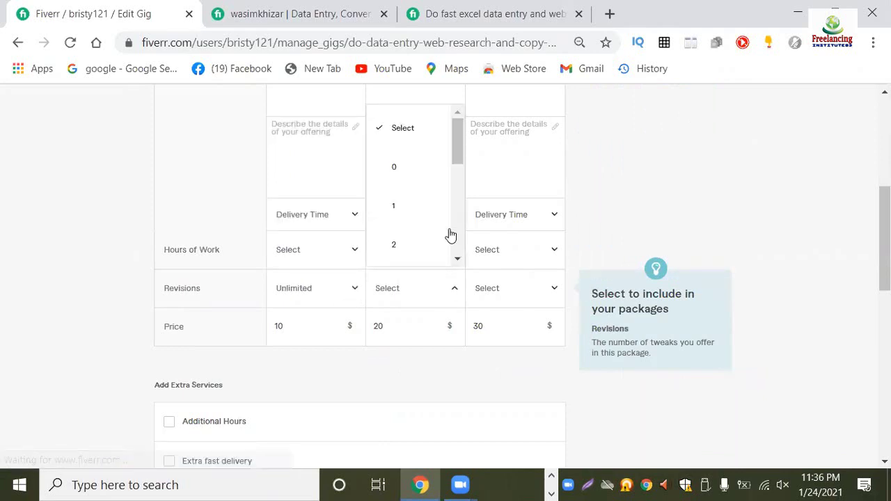
{"action": "left_click_drag", "start_coordinate": [459, 159], "coordinate": [434, 262]}
{"action": "left_click", "coordinate": [428, 247]}
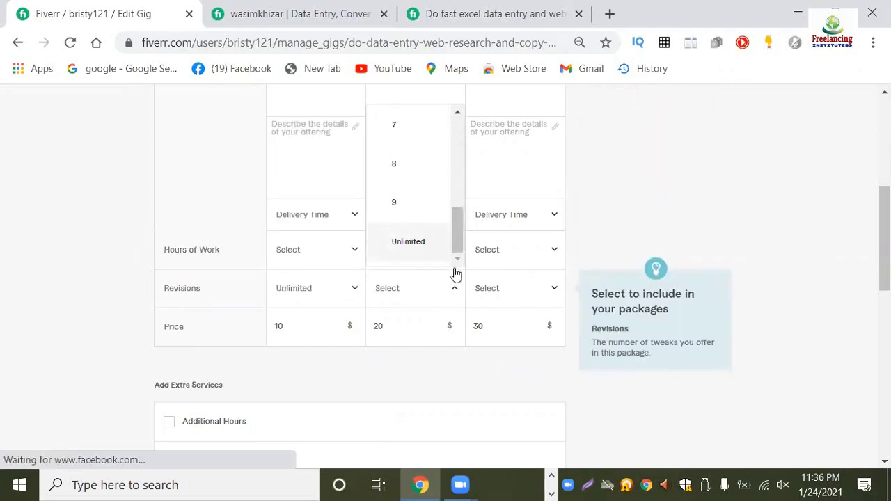
{"action": "left_click", "coordinate": [536, 286]}
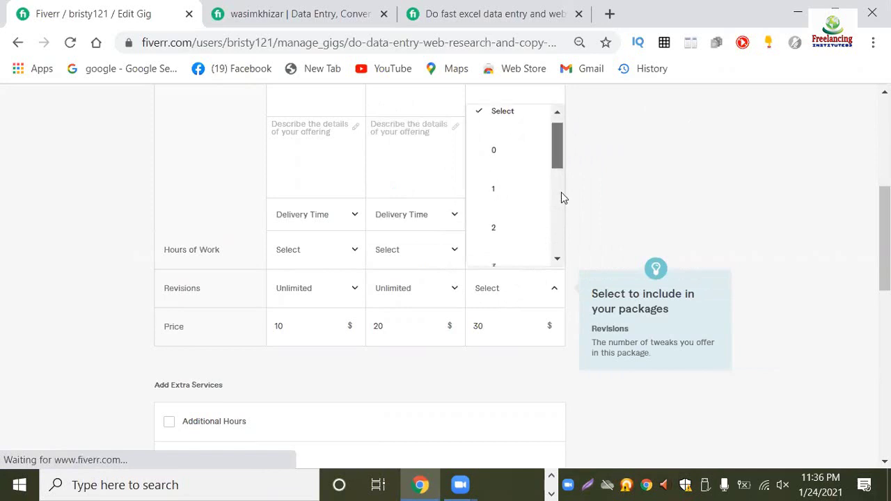
{"action": "left_click_drag", "start_coordinate": [561, 192], "coordinate": [549, 262]}
{"action": "left_click", "coordinate": [508, 242]}
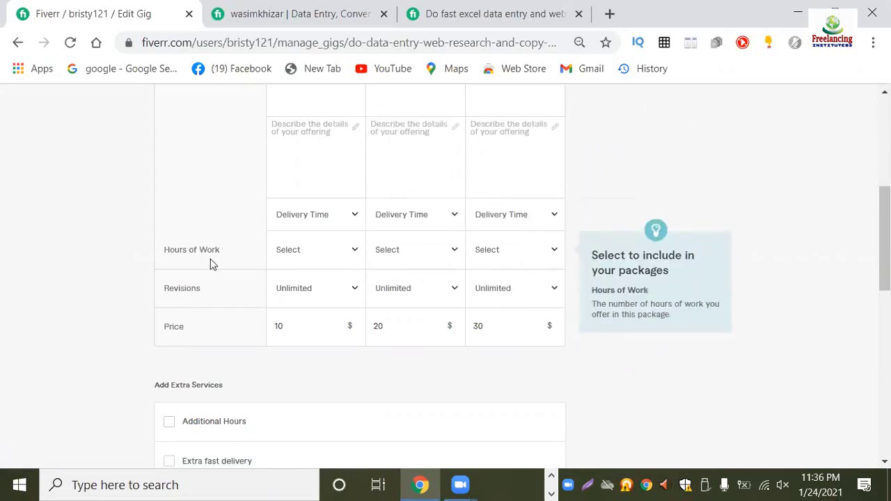
Set the hours of work to 2 for Basic, 5 for Standard and 8 for Premium.
{"action": "left_click", "coordinate": [351, 253]}
{"action": "left_click", "coordinate": [327, 372]}
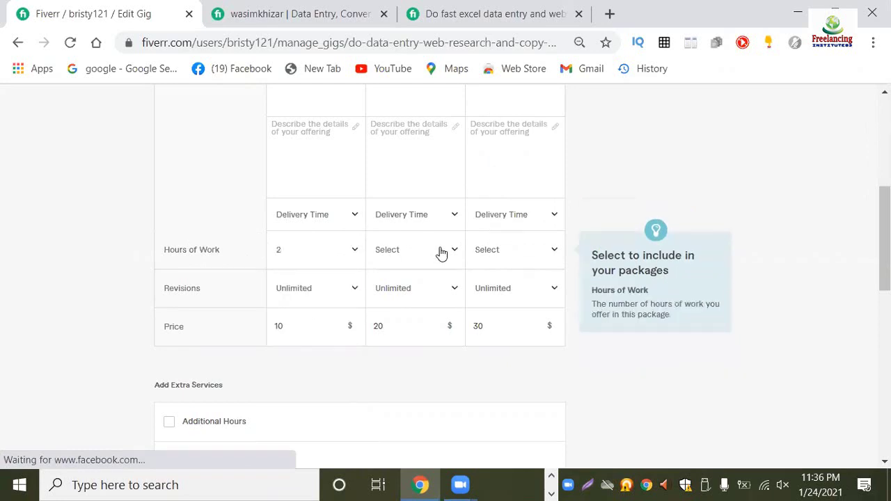
{"action": "left_click", "coordinate": [438, 252]}
{"action": "scroll", "coordinate": [458, 393], "scroll_direction": "down", "scroll_amount": 2}
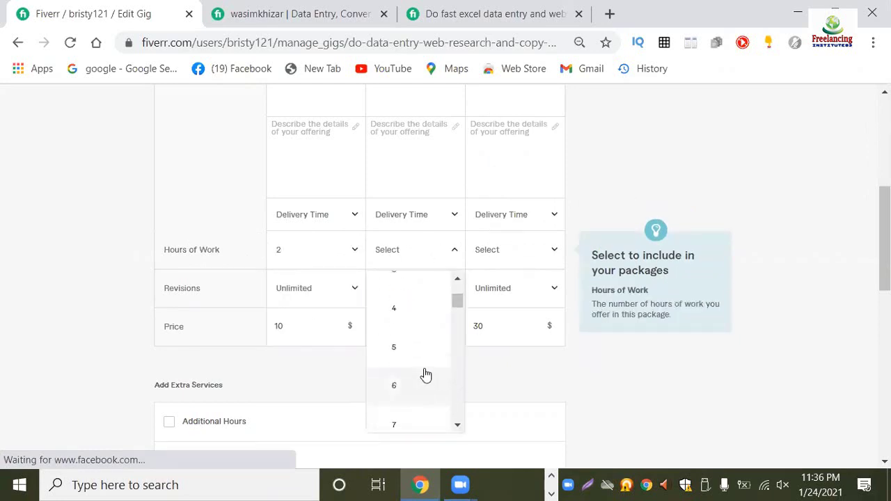
{"action": "left_click", "coordinate": [417, 351]}
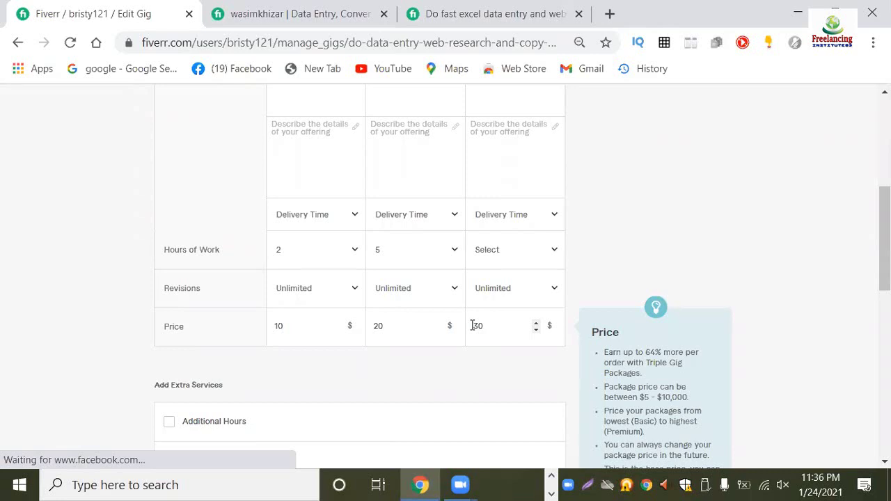
{"action": "left_click", "coordinate": [550, 253]}
{"action": "scroll", "coordinate": [556, 383], "scroll_direction": "down", "scroll_amount": 2}
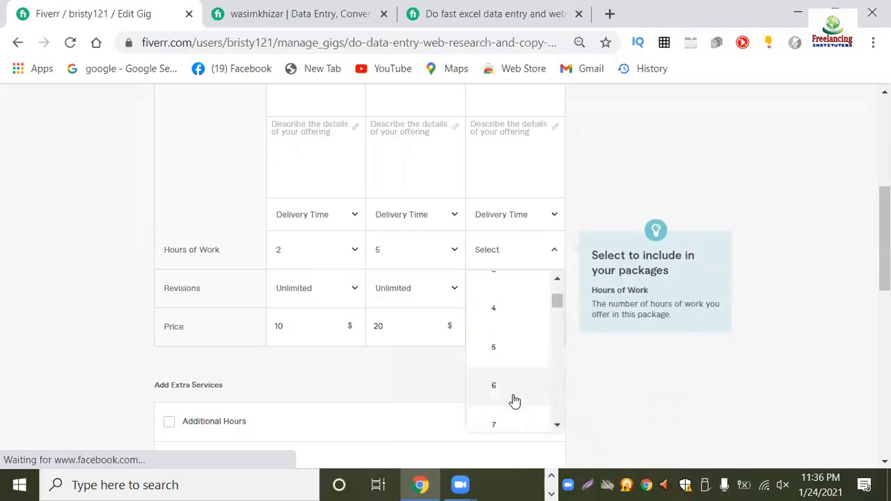
{"action": "scroll", "coordinate": [513, 400], "scroll_direction": "down", "scroll_amount": 2}
{"action": "left_click", "coordinate": [513, 332]}
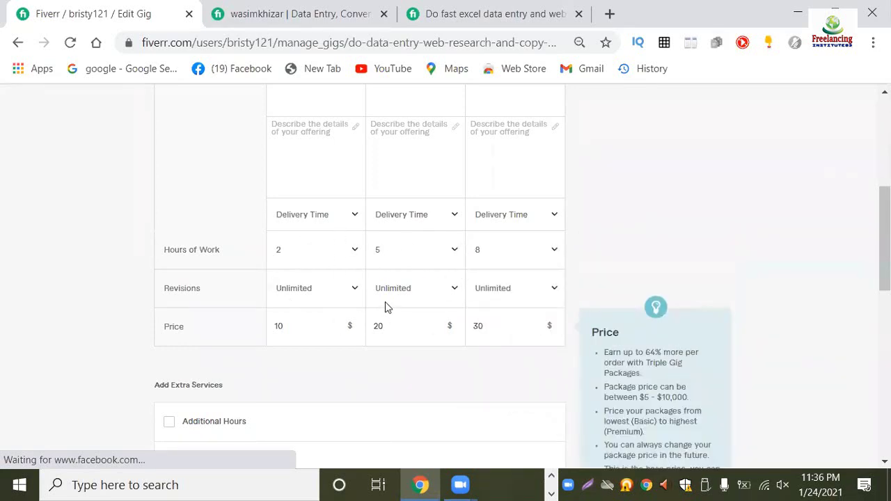
Set the delivery time to 2 days for Basic and 3 days for both Standard and Premium.
{"action": "scroll", "coordinate": [459, 276], "scroll_direction": "up", "scroll_amount": 1}
{"action": "scroll", "coordinate": [459, 276], "scroll_direction": "up", "scroll_amount": 1}
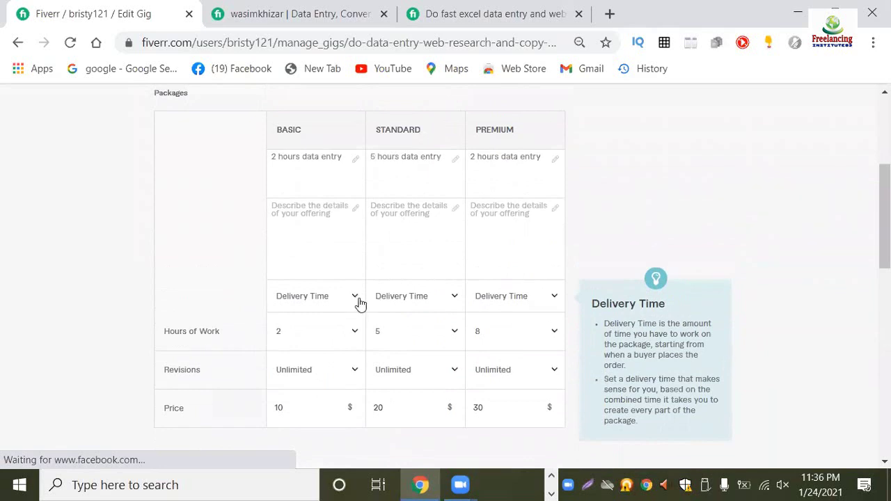
{"action": "left_click", "coordinate": [354, 301]}
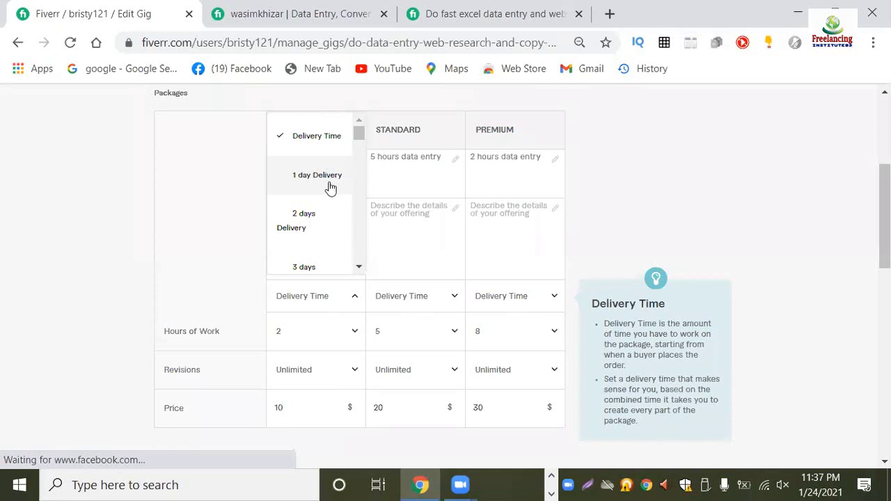
{"action": "left_click", "coordinate": [328, 219]}
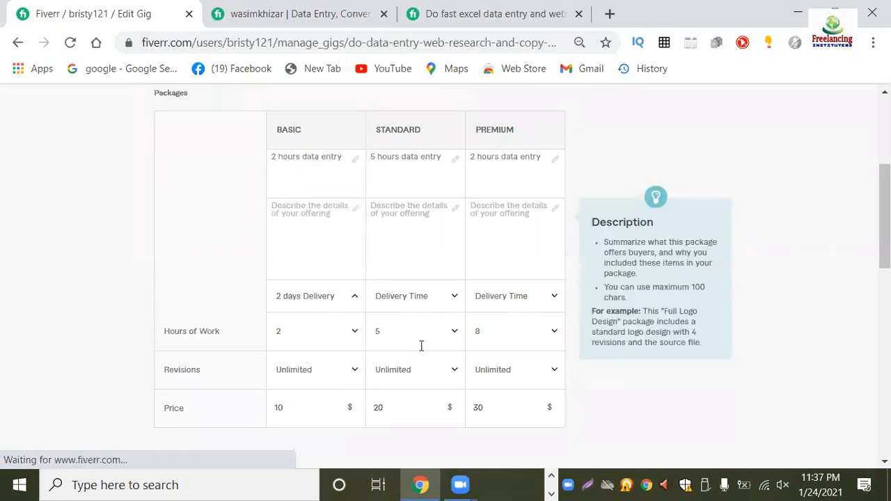
{"action": "left_click", "coordinate": [454, 297]}
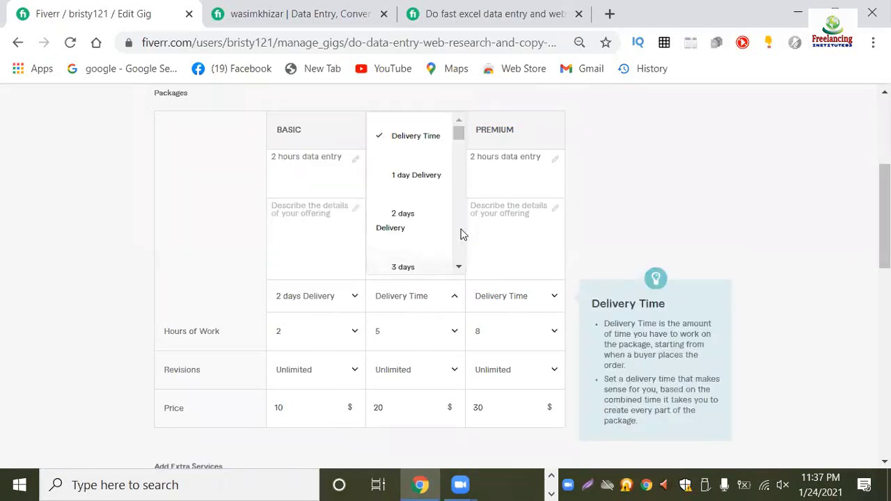
{"action": "left_click", "coordinate": [441, 268]}
{"action": "left_click", "coordinate": [498, 306]}
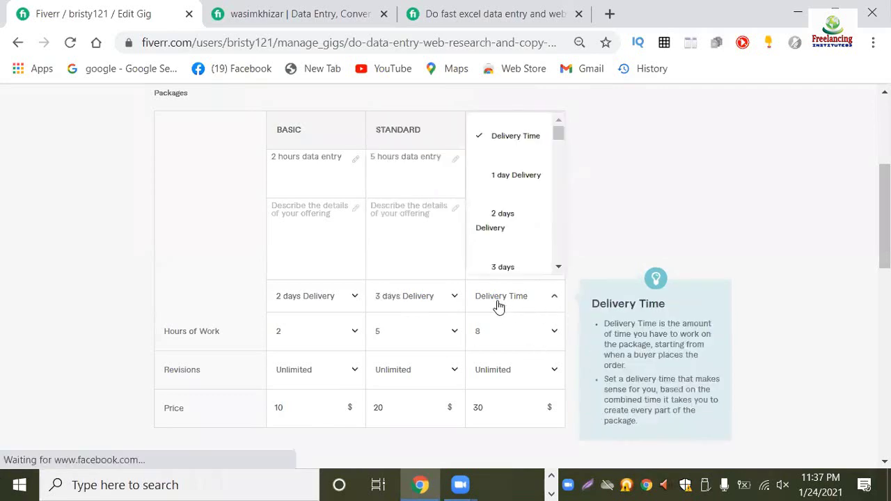
{"action": "scroll", "coordinate": [557, 250], "scroll_direction": "down", "scroll_amount": 3}
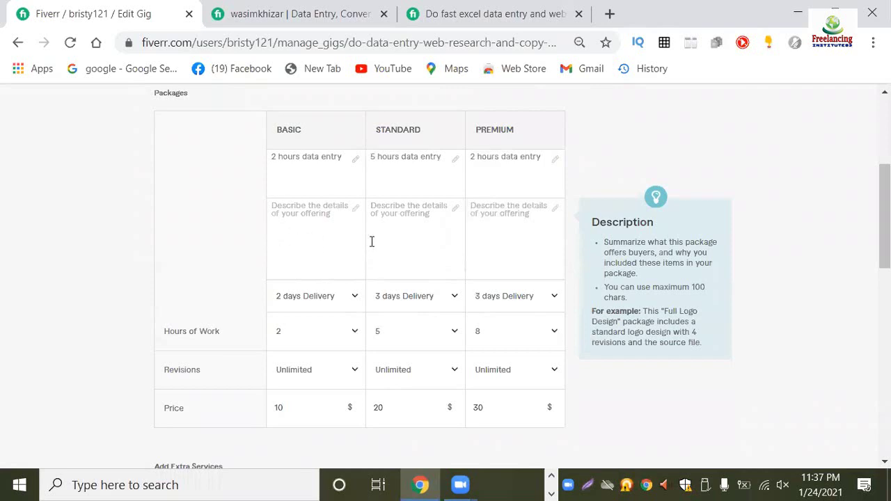
Change the hour count in the Premium package name so it reads "8 hours data entry".
{"action": "scroll", "coordinate": [489, 233], "scroll_direction": "up", "scroll_amount": 1}
{"action": "left_click", "coordinate": [488, 233]}
{"action": "type", "text": "8"}
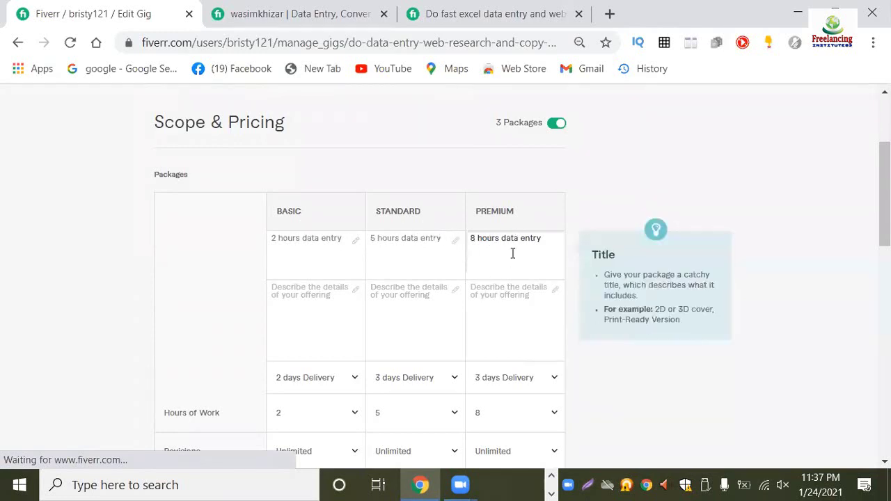
{"action": "scroll", "coordinate": [500, 264], "scroll_direction": "down", "scroll_amount": 3}
{"action": "scroll", "coordinate": [499, 264], "scroll_direction": "down", "scroll_amount": 2}
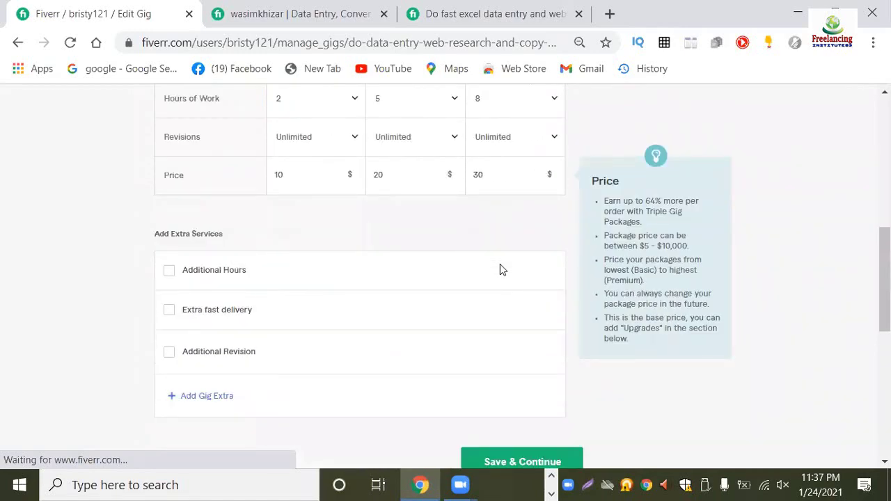
{"action": "scroll", "coordinate": [500, 265], "scroll_direction": "up", "scroll_amount": 6}
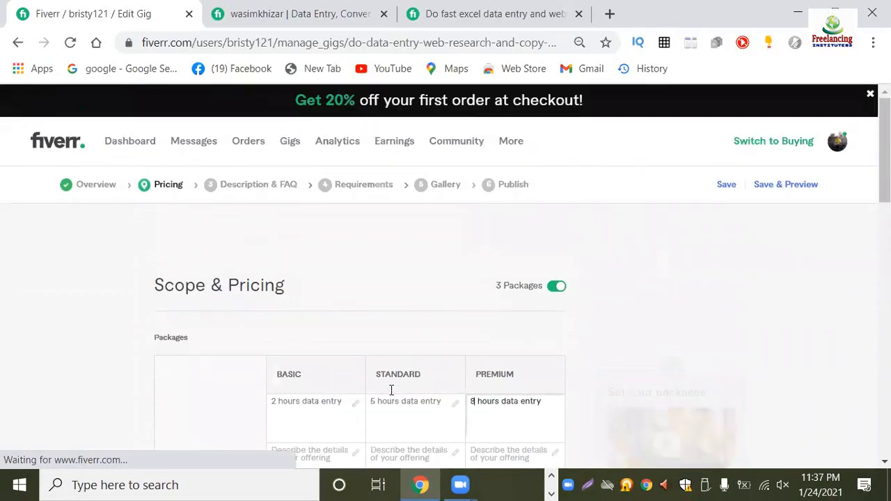
{"action": "scroll", "coordinate": [379, 376], "scroll_direction": "down", "scroll_amount": 5}
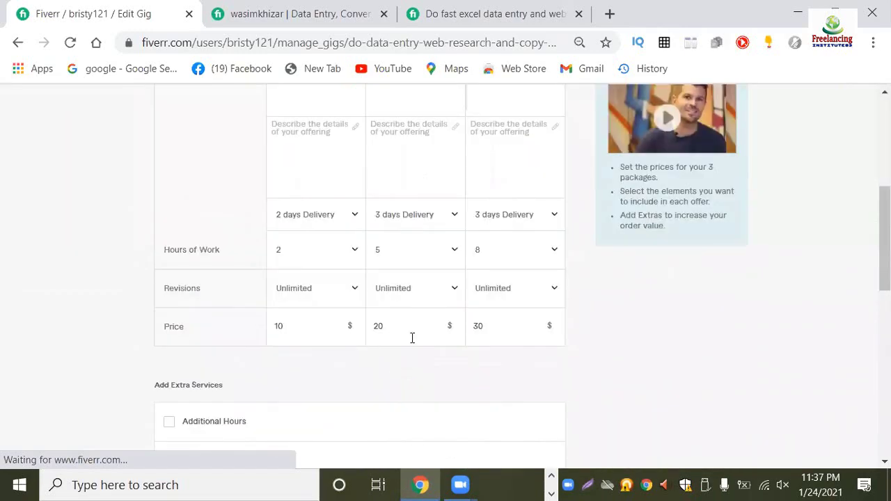
Enter the Basic package description "i will do data entry, data collection, data mining, data scraping, copy paste, excel to pdf, excel".
{"action": "scroll", "coordinate": [389, 334], "scroll_direction": "up", "scroll_amount": 3}
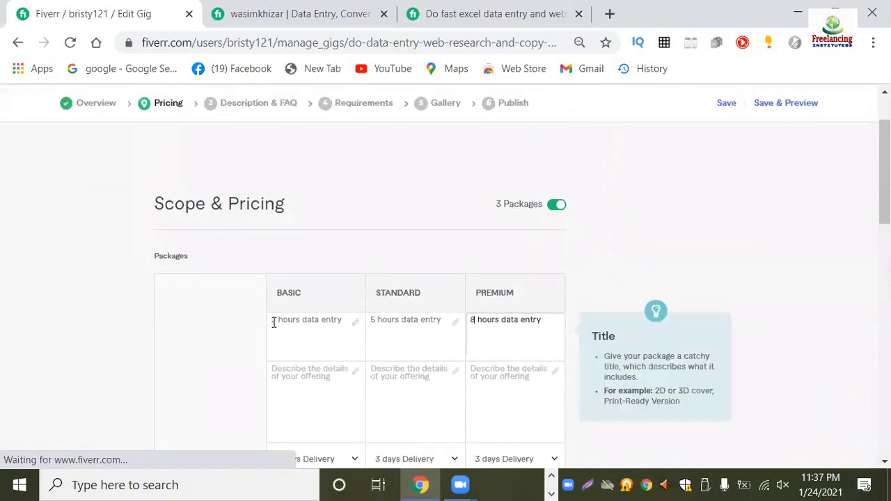
{"action": "left_click", "coordinate": [293, 374]}
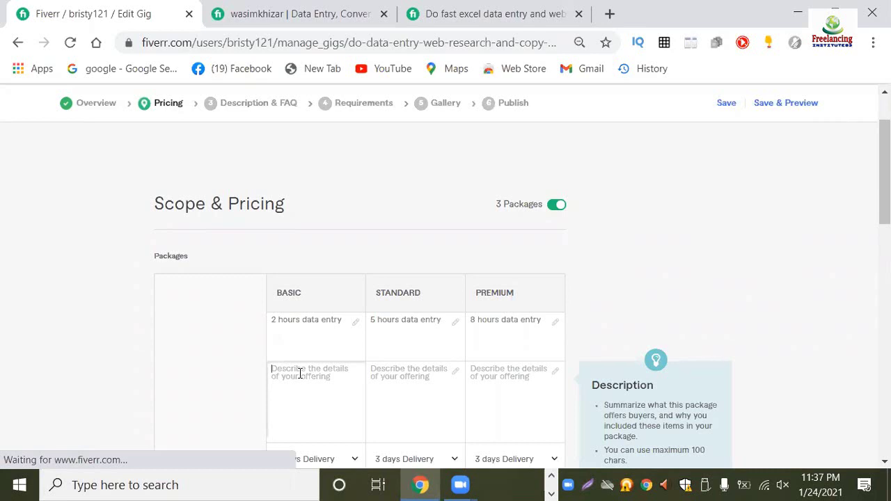
{"action": "type", "text": "i will do"}
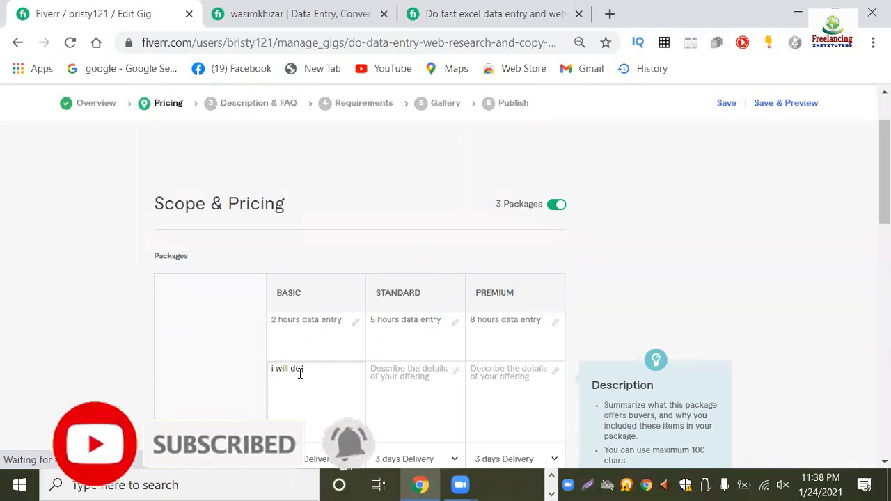
{"action": "type", "text": " data"}
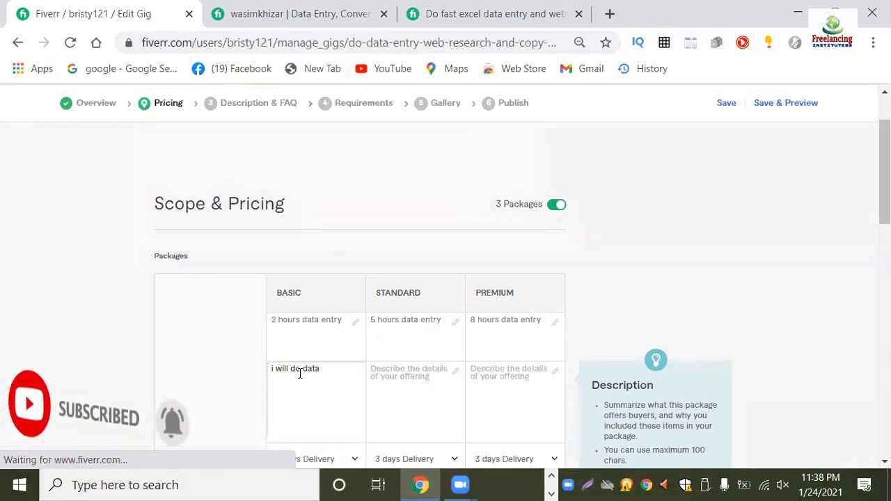
{"action": "type", "text": " entry,"}
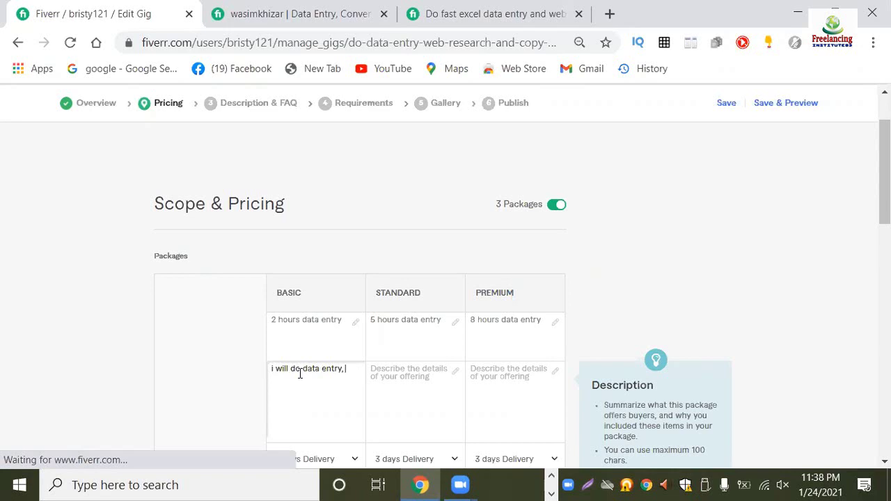
{"action": "type", "text": "a"}
{"action": "type", "text": "da co"}
{"action": "type", "text": "ta min"}
{"action": "key", "text": "BackSpace"}
{"action": "type", "text": "try, "}
{"action": "type", "text": "data scr"}
{"action": "type", "text": "aping, copy pastr"}
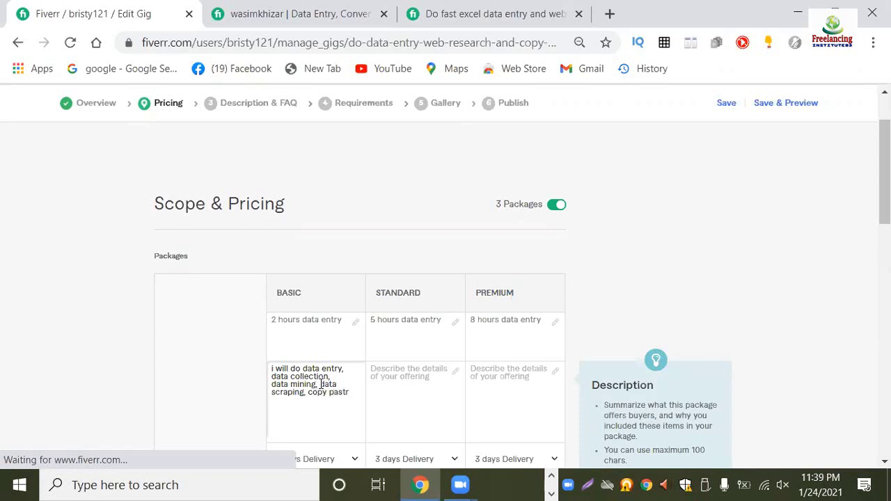
{"action": "key", "text": "BackSpace"}
{"action": "type", "text": "e, excel to pdf"}
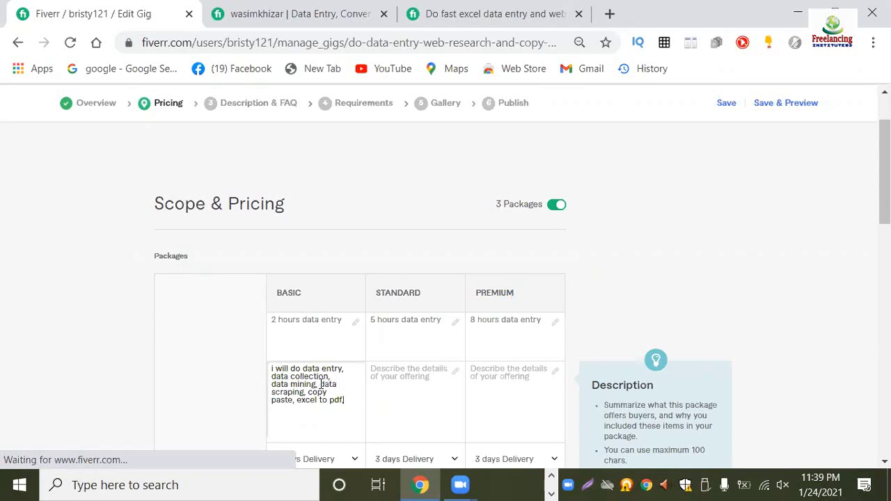
{"action": "type", "text": ","}
{"action": "type", "text": "excel"}
Copy the Basic package description into the description fields of the Standard and Premium packages.
{"action": "left_click_drag", "start_coordinate": [297, 408], "coordinate": [276, 368]}
{"action": "key", "text": "ctrl+c"}
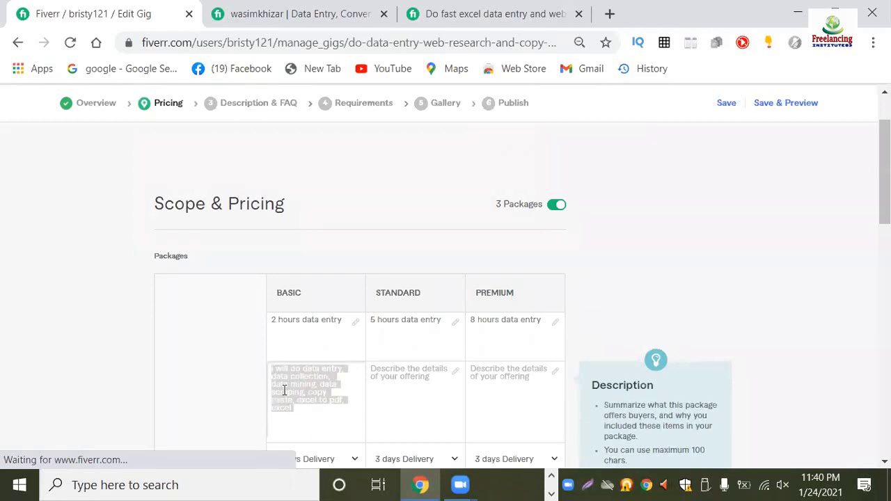
{"action": "right_click", "coordinate": [287, 391]}
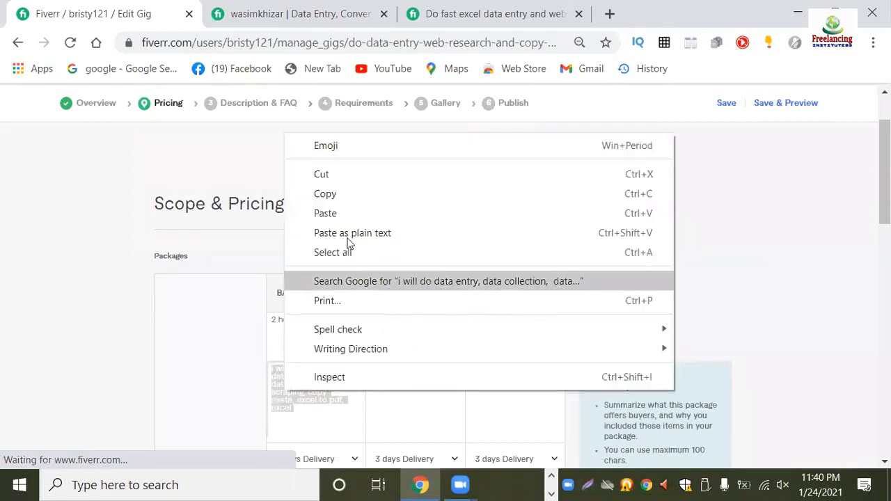
{"action": "left_click", "coordinate": [325, 194]}
{"action": "left_click", "coordinate": [400, 376]}
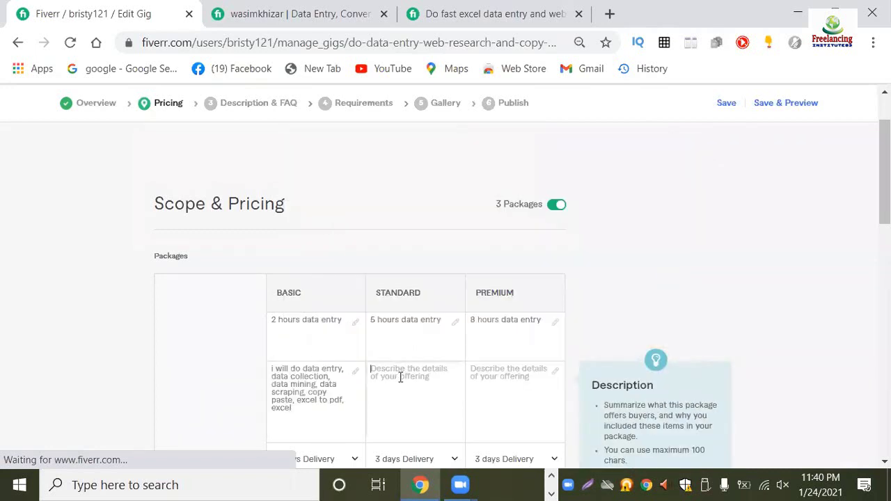
{"action": "right_click", "coordinate": [400, 377]}
{"action": "left_click", "coordinate": [437, 252]}
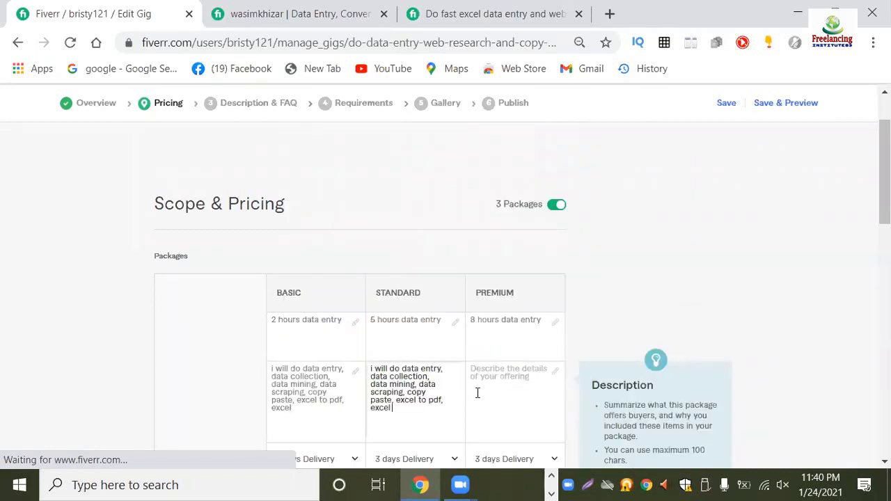
{"action": "right_click", "coordinate": [478, 394]}
{"action": "left_click", "coordinate": [525, 270]}
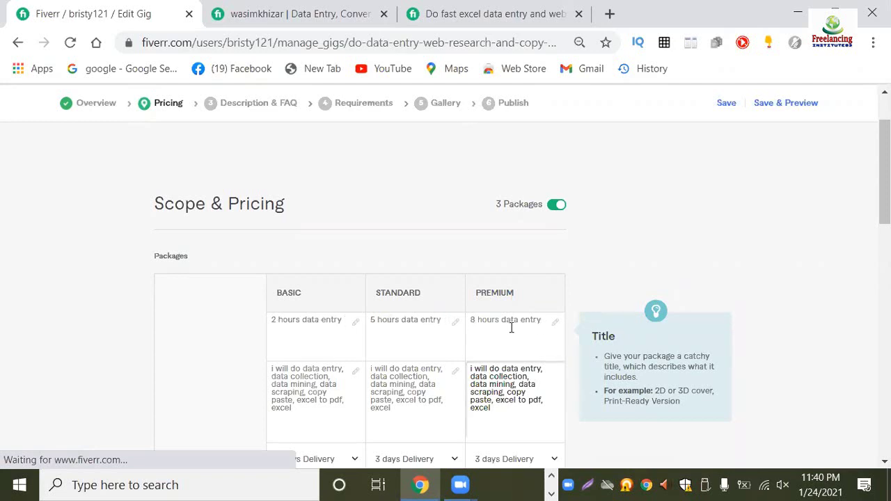
Review the names, descriptions, delivery times, hours, revisions and prices of the three packages and the extra services.
{"action": "scroll", "coordinate": [418, 304], "scroll_direction": "down", "scroll_amount": 1}
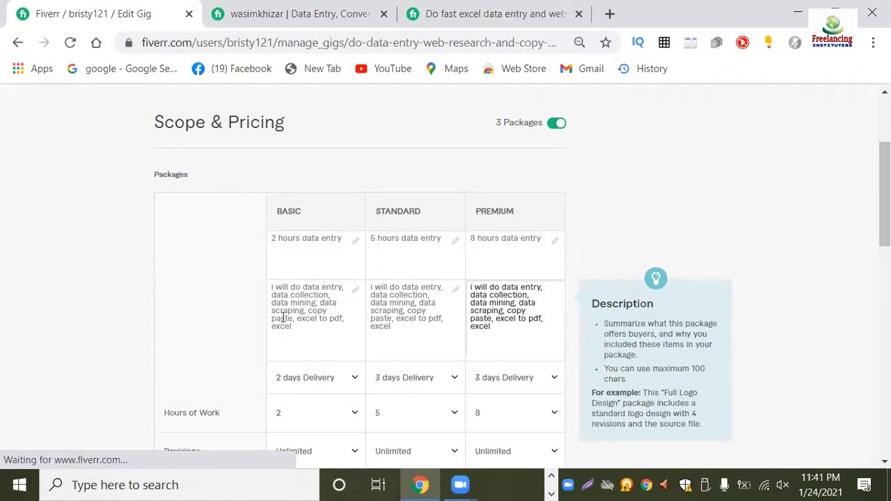
{"action": "left_click", "coordinate": [297, 327]}
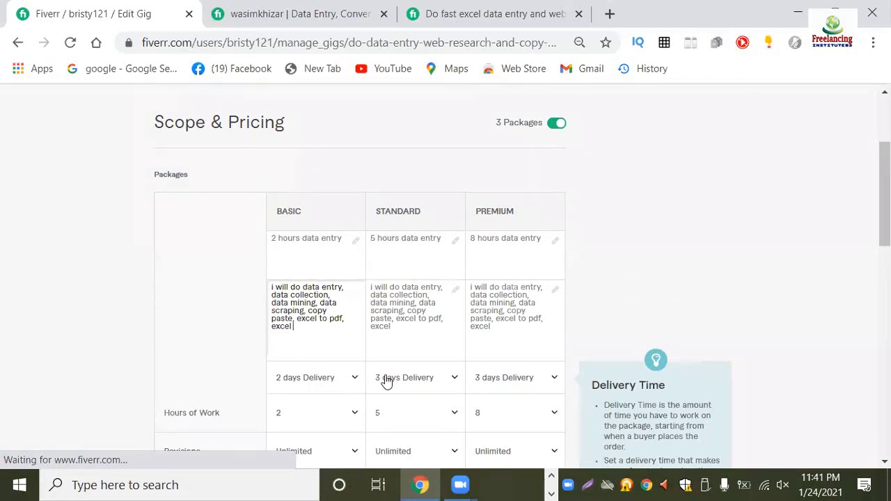
{"action": "scroll", "coordinate": [408, 371], "scroll_direction": "down", "scroll_amount": 1}
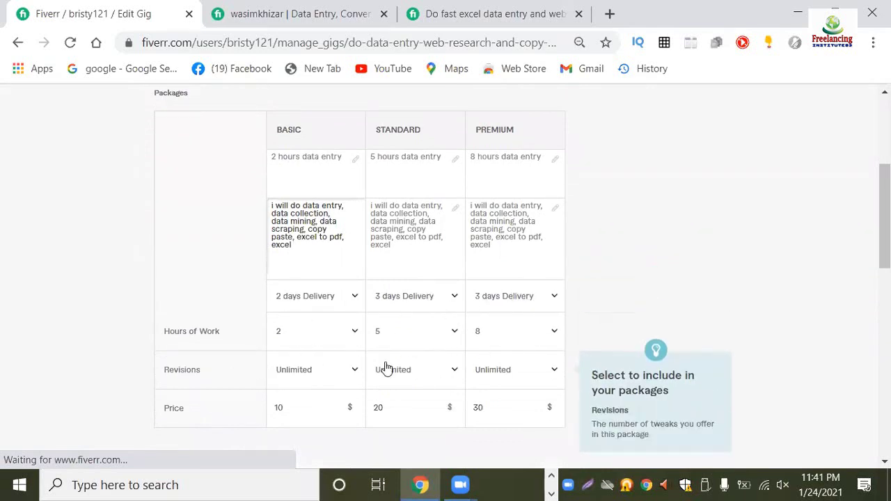
{"action": "scroll", "coordinate": [334, 344], "scroll_direction": "down", "scroll_amount": 1}
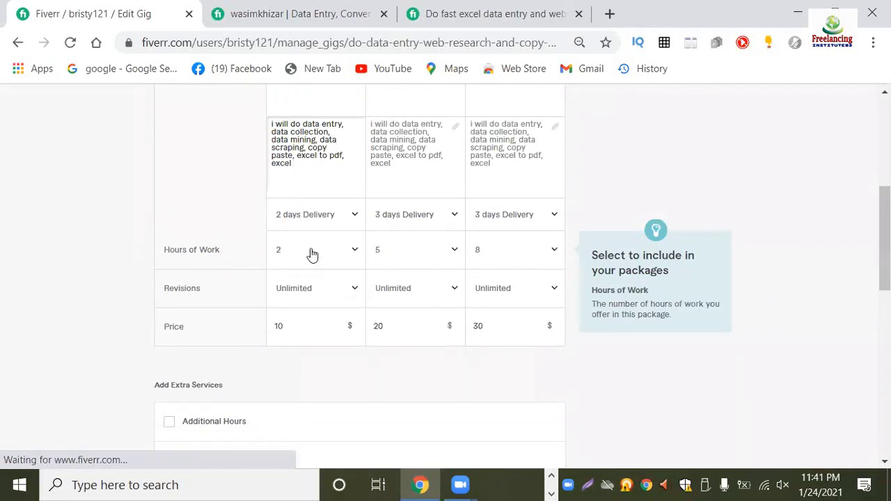
{"action": "scroll", "coordinate": [380, 223], "scroll_direction": "up", "scroll_amount": 3}
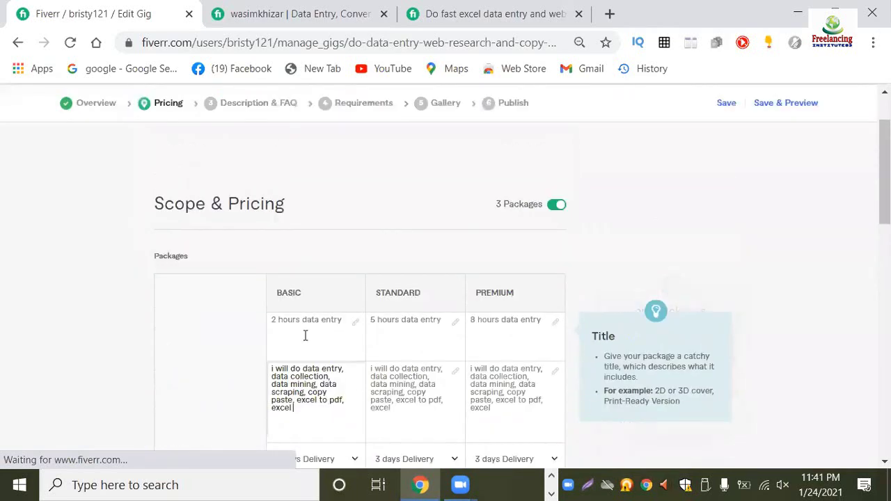
{"action": "scroll", "coordinate": [253, 370], "scroll_direction": "down", "scroll_amount": 2}
{"action": "scroll", "coordinate": [253, 369], "scroll_direction": "down", "scroll_amount": 2}
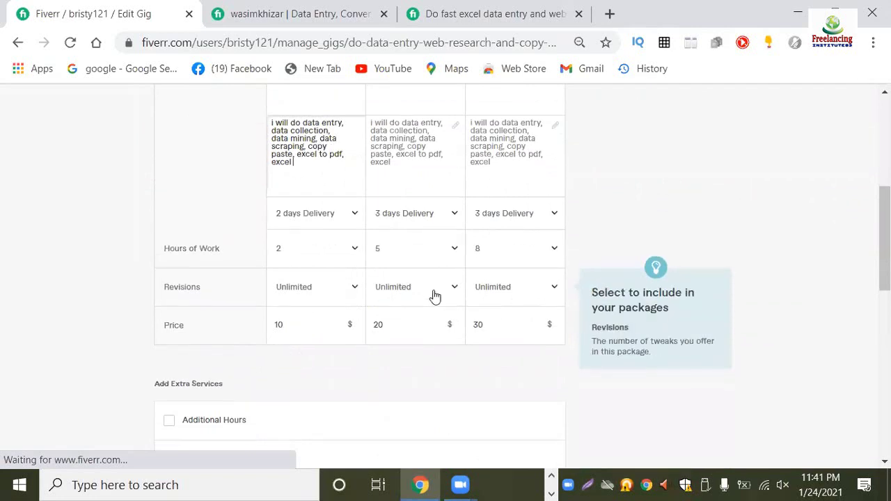
{"action": "scroll", "coordinate": [434, 294], "scroll_direction": "down", "scroll_amount": 1}
{"action": "scroll", "coordinate": [410, 354], "scroll_direction": "down", "scroll_amount": 2}
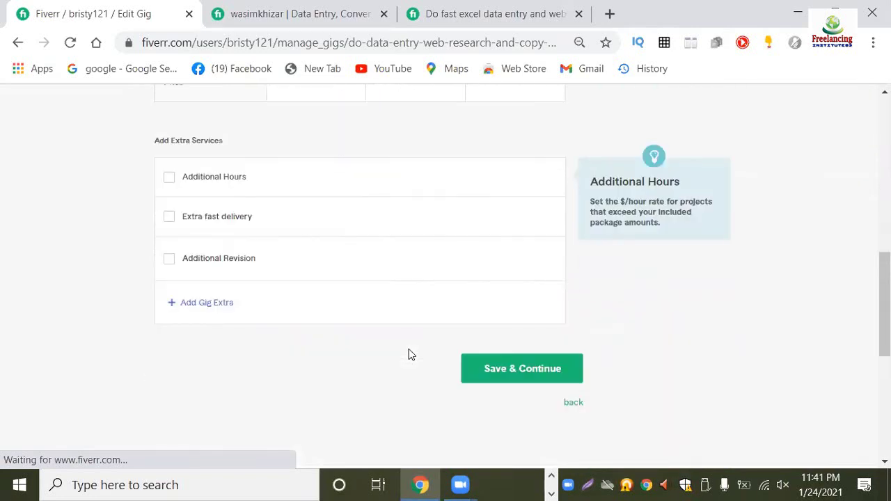
Save the pricing section, continue to Description & FAQ and place the cursor in the gig description field.
{"action": "left_click", "coordinate": [512, 371]}
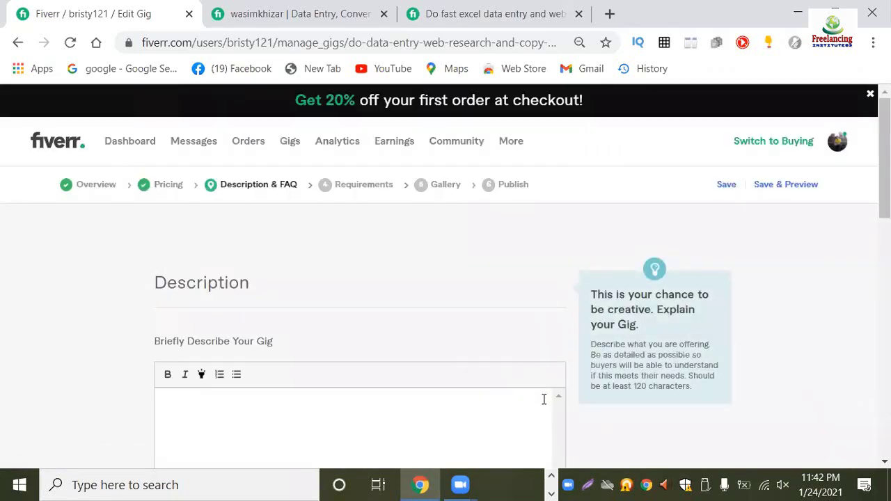
{"action": "scroll", "coordinate": [543, 397], "scroll_direction": "down", "scroll_amount": 1}
{"action": "left_click", "coordinate": [296, 333]}
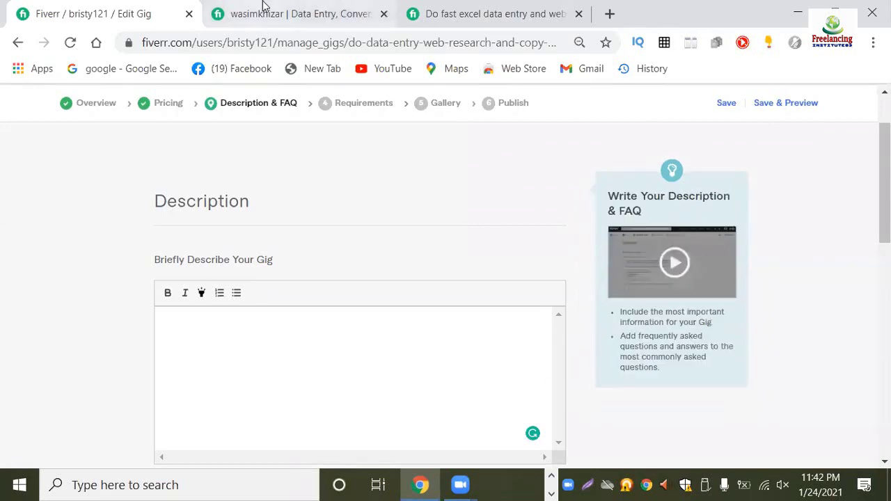
Look through the reference gig for fast excel data entry and web research to find its full description.
{"action": "left_click", "coordinate": [447, 14]}
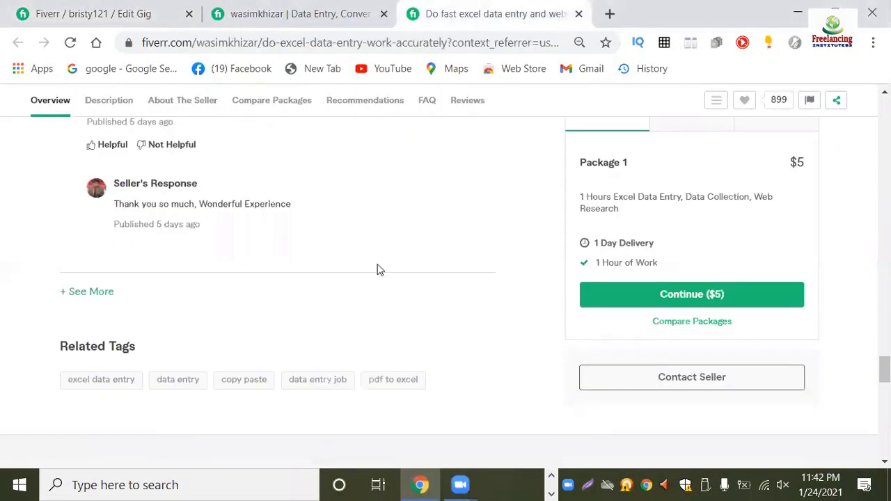
{"action": "scroll", "coordinate": [299, 365], "scroll_direction": "down", "scroll_amount": 2}
{"action": "scroll", "coordinate": [310, 366], "scroll_direction": "up", "scroll_amount": 1}
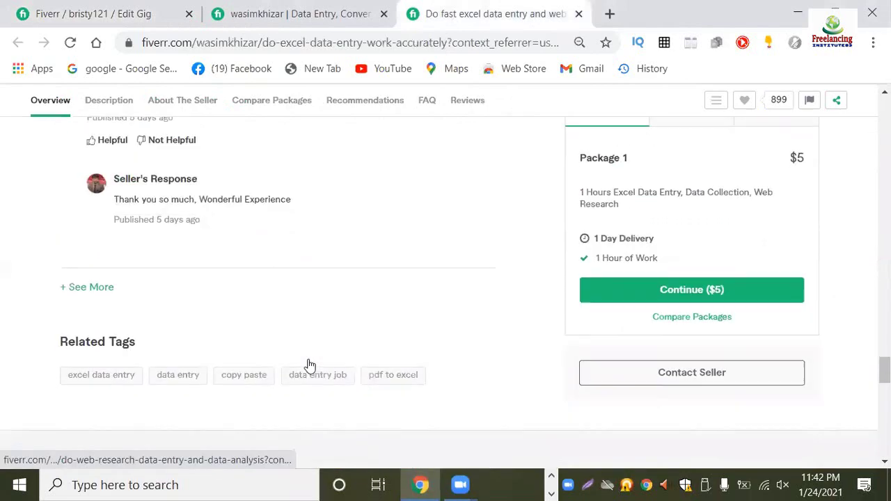
{"action": "scroll", "coordinate": [308, 366], "scroll_direction": "down", "scroll_amount": 8}
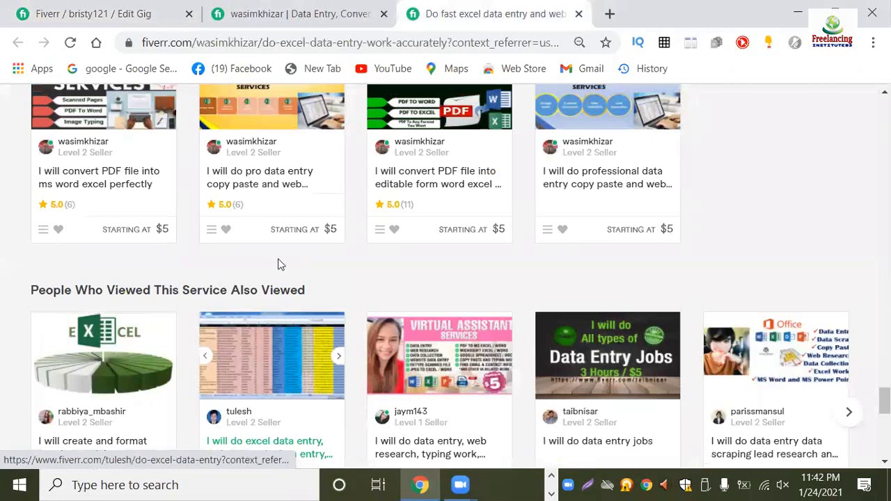
{"action": "left_click", "coordinate": [299, 14]}
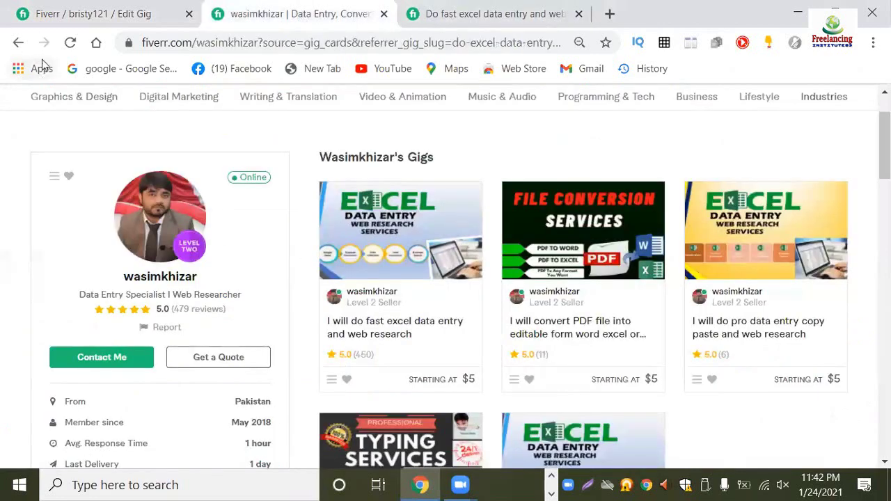
{"action": "left_click", "coordinate": [457, 21]}
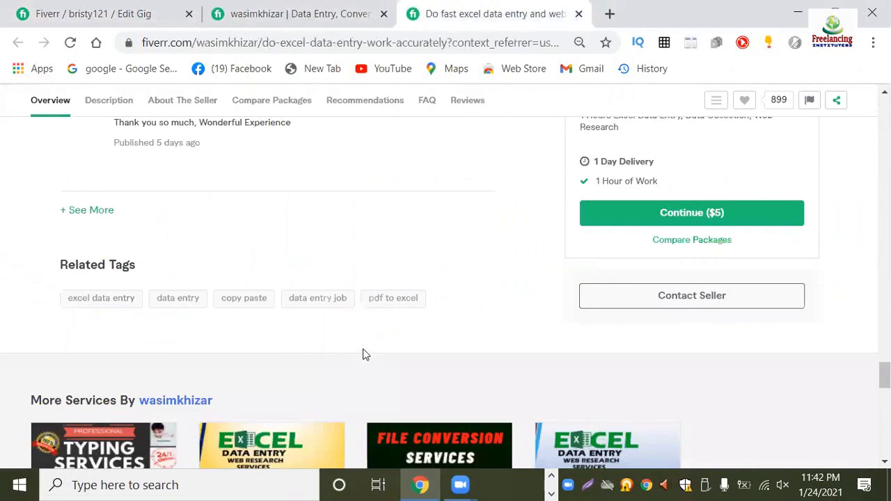
{"action": "scroll", "coordinate": [365, 351], "scroll_direction": "down", "scroll_amount": 7}
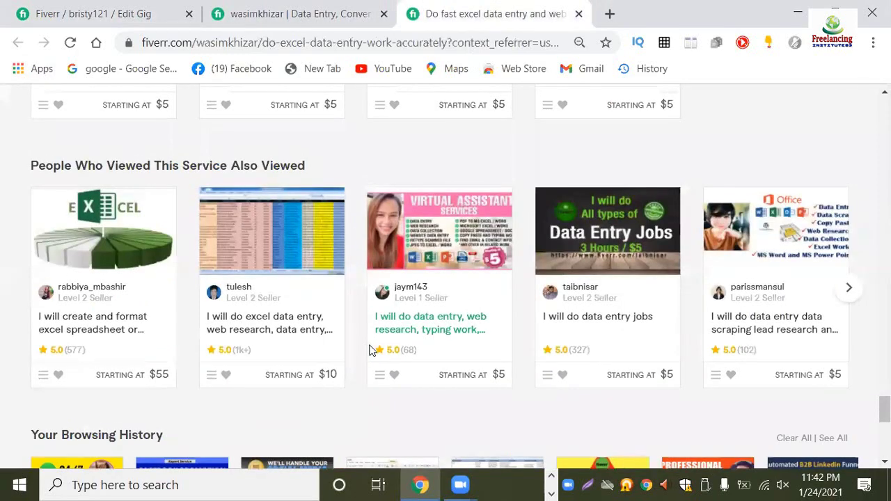
{"action": "scroll", "coordinate": [370, 349], "scroll_direction": "up", "scroll_amount": 7}
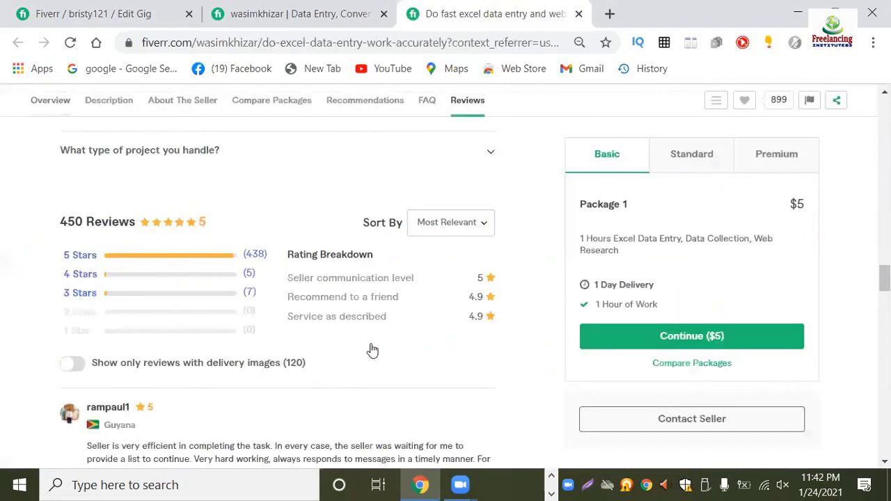
{"action": "scroll", "coordinate": [371, 350], "scroll_direction": "up", "scroll_amount": 7}
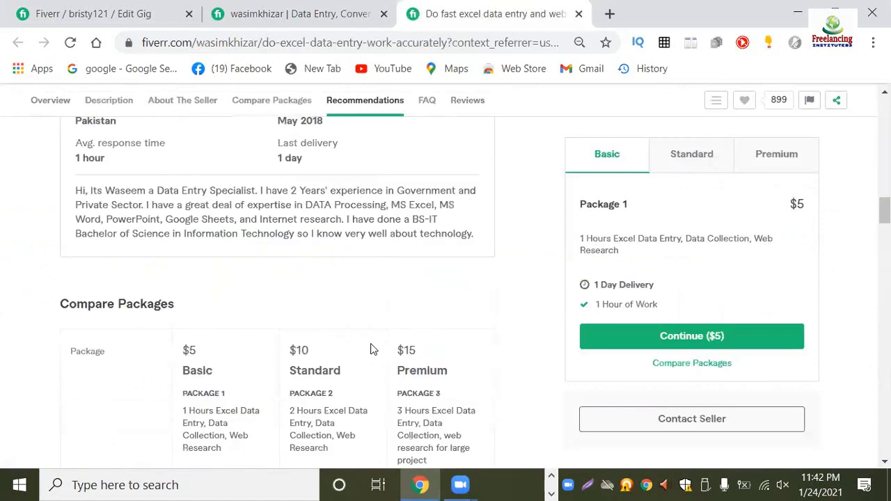
{"action": "scroll", "coordinate": [371, 349], "scroll_direction": "up", "scroll_amount": 5}
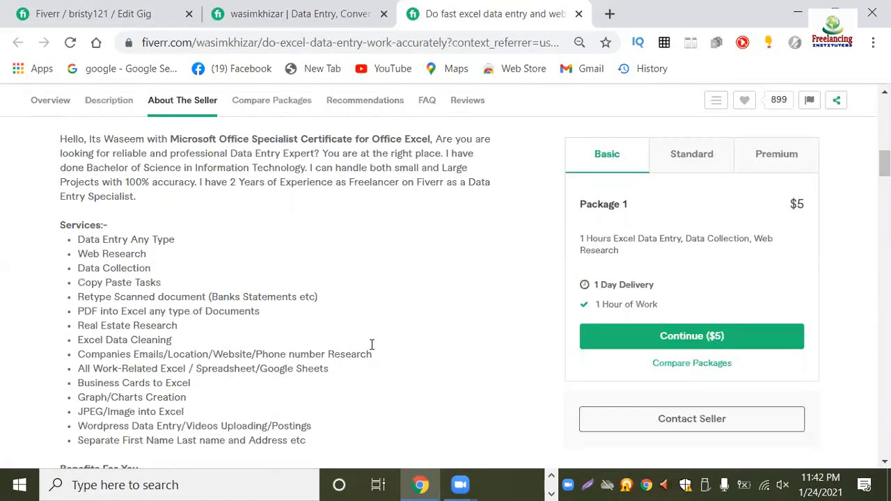
{"action": "scroll", "coordinate": [371, 348], "scroll_direction": "down", "scroll_amount": 3}
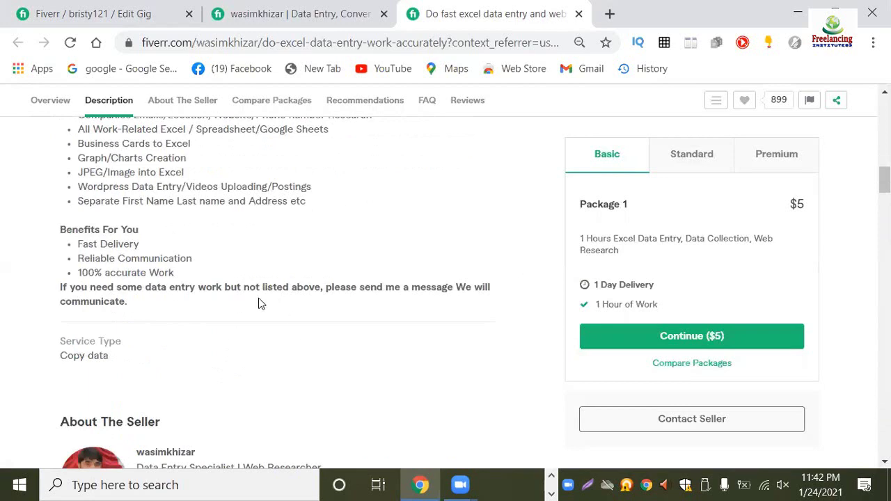
Copy the reference gig's whole description, from the "About This Gig" heading to the closing message line.
{"action": "left_click_drag", "start_coordinate": [258, 303], "coordinate": [88, 438]}
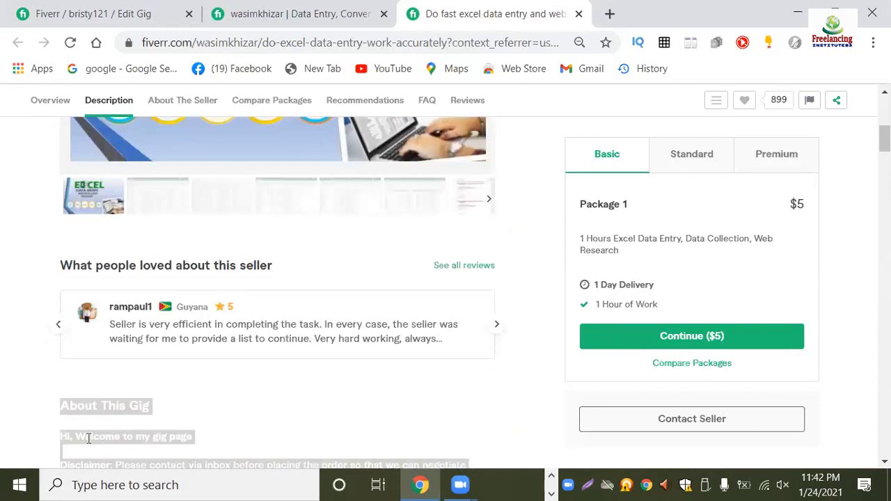
{"action": "right_click", "coordinate": [88, 430]}
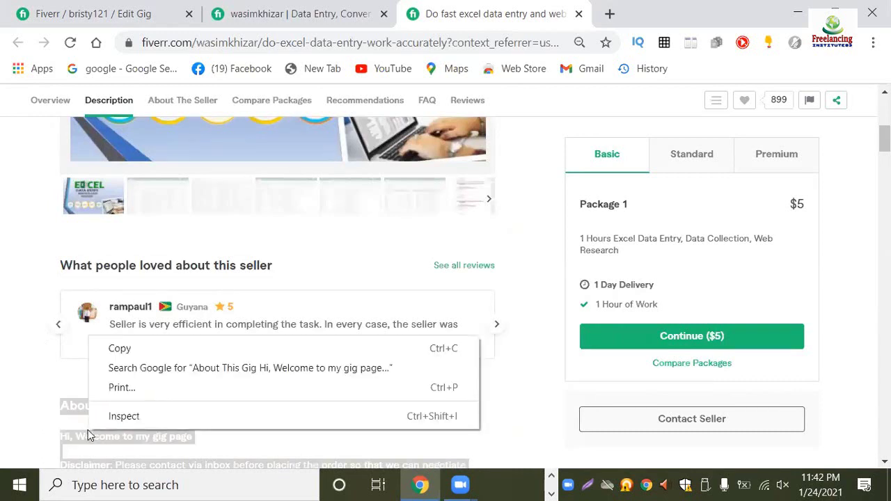
{"action": "left_click", "coordinate": [121, 355]}
{"action": "left_click", "coordinate": [370, 259]}
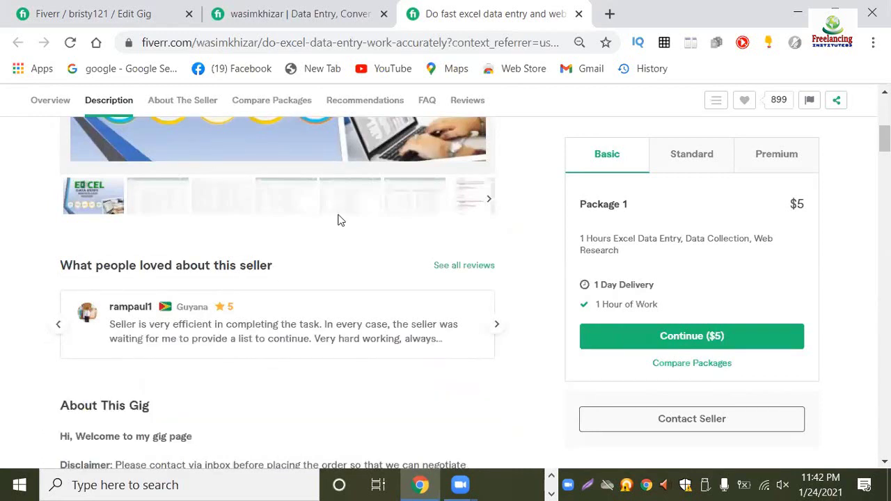
Paste the copied text into the new gig's description field and delete the "About This Gig" heading text.
{"action": "left_click", "coordinate": [139, 10]}
{"action": "right_click", "coordinate": [284, 332]}
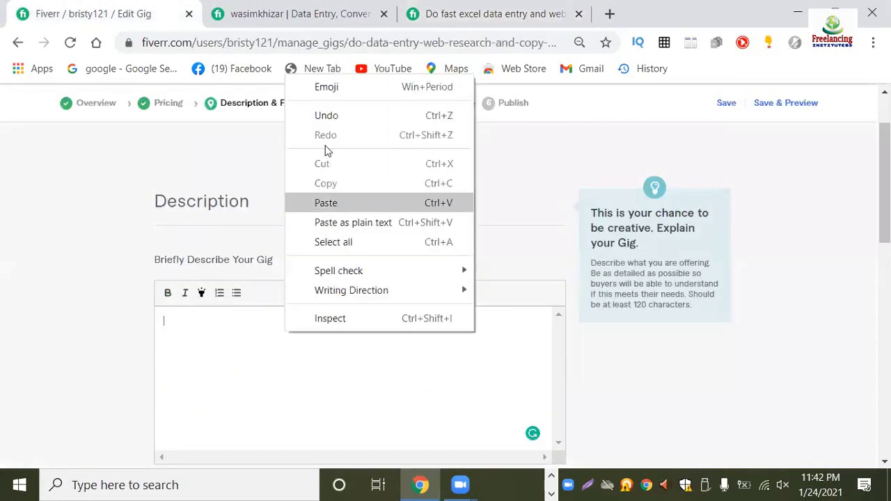
{"action": "left_click", "coordinate": [330, 201]}
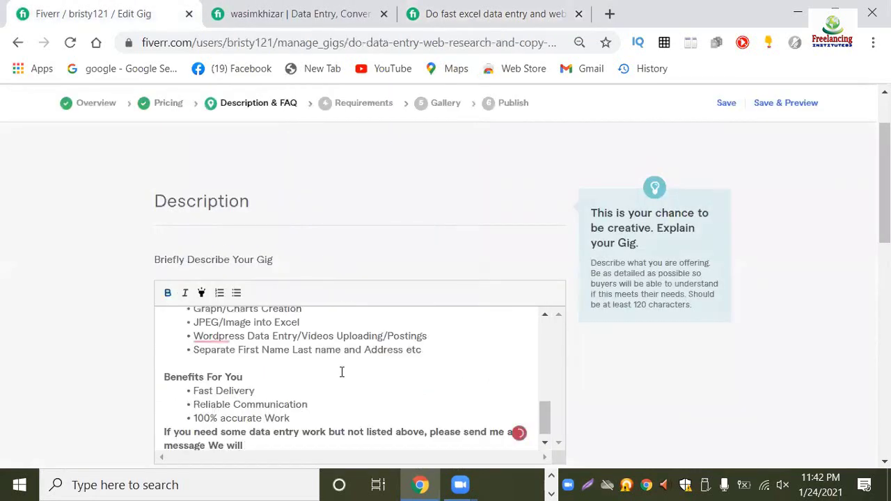
{"action": "scroll", "coordinate": [309, 342], "scroll_direction": "up", "scroll_amount": 6}
{"action": "left_click_drag", "start_coordinate": [266, 321], "coordinate": [136, 327]}
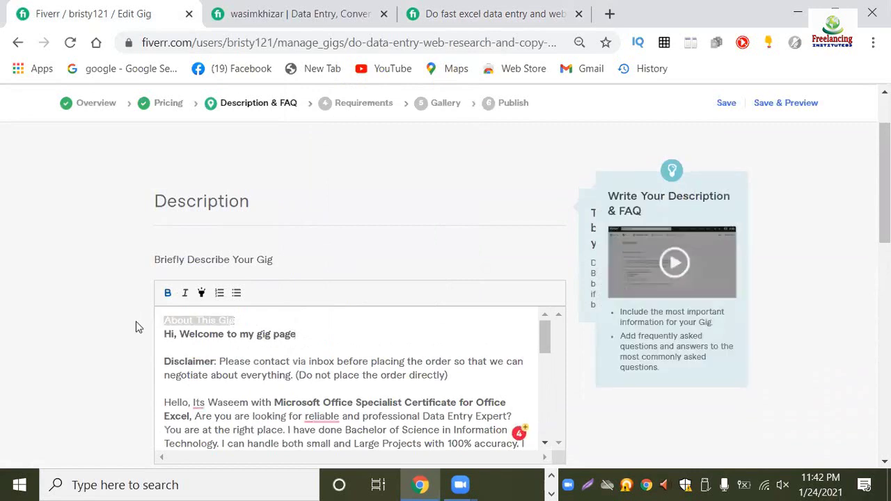
{"action": "key", "text": "BackSpace"}
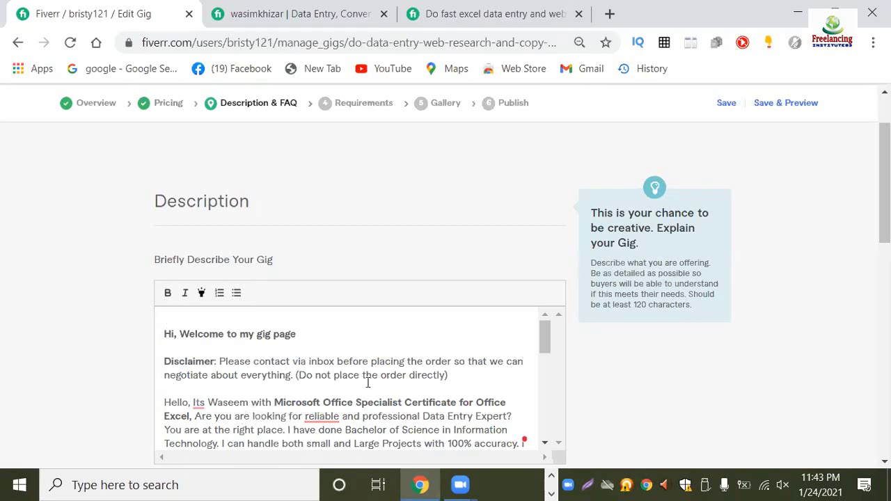
Review the pasted gig description, including its welcome line, disclaimer, seller introduction and services list.
{"action": "scroll", "coordinate": [470, 377], "scroll_direction": "down", "scroll_amount": 1}
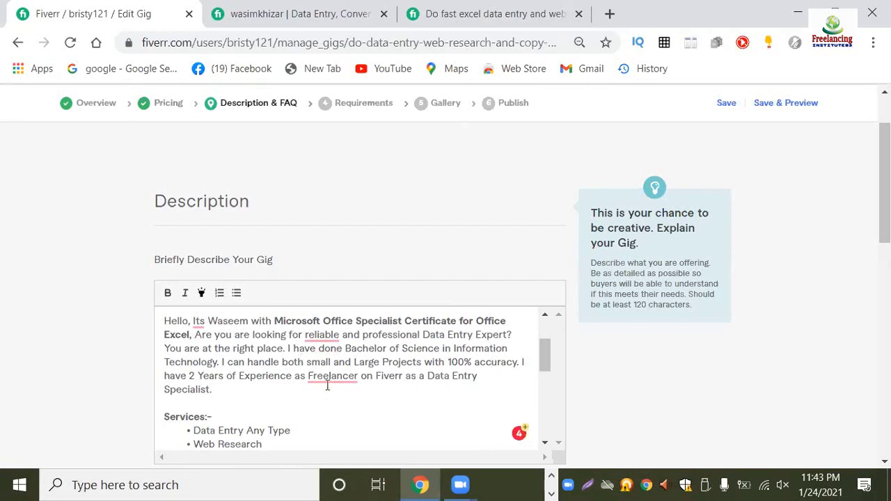
{"action": "scroll", "coordinate": [326, 387], "scroll_direction": "up", "scroll_amount": 1}
{"action": "scroll", "coordinate": [324, 388], "scroll_direction": "up", "scroll_amount": 1}
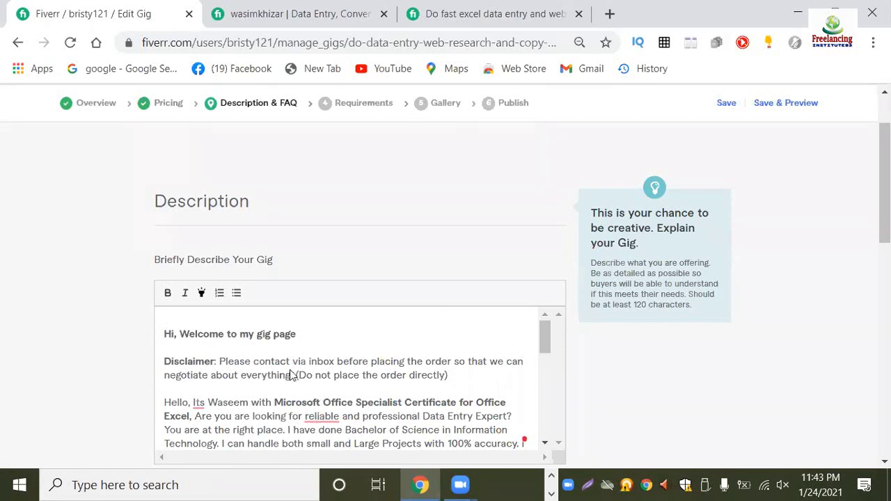
{"action": "scroll", "coordinate": [293, 374], "scroll_direction": "down", "scroll_amount": 1}
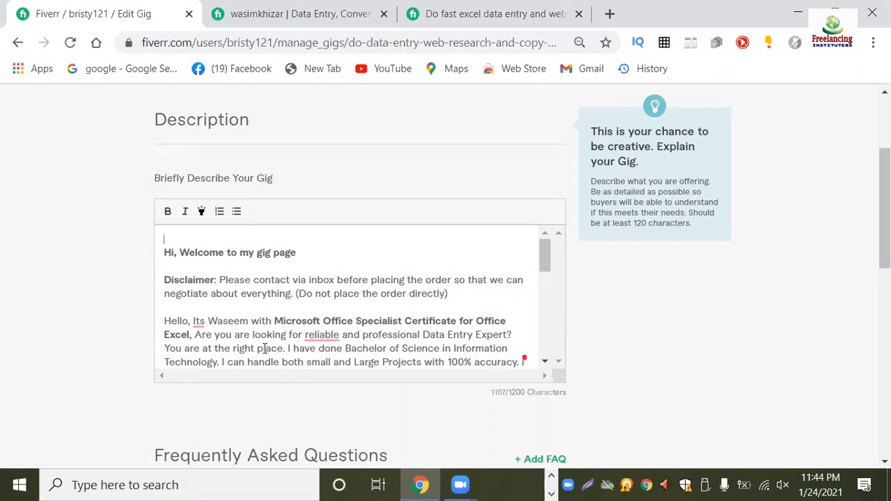
{"action": "scroll", "coordinate": [255, 346], "scroll_direction": "down", "scroll_amount": 3}
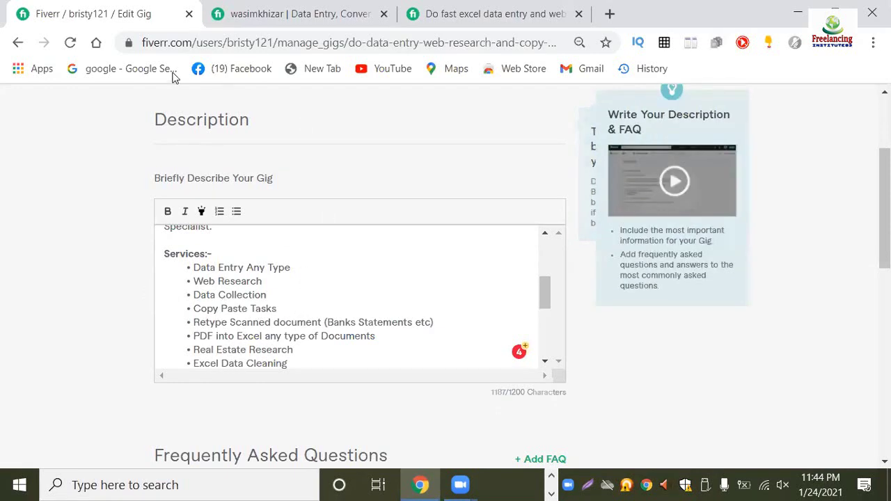
Open Google Drive in a new browser tab and open the "Data Entry Live Class" document.
{"action": "left_click", "coordinate": [610, 14]}
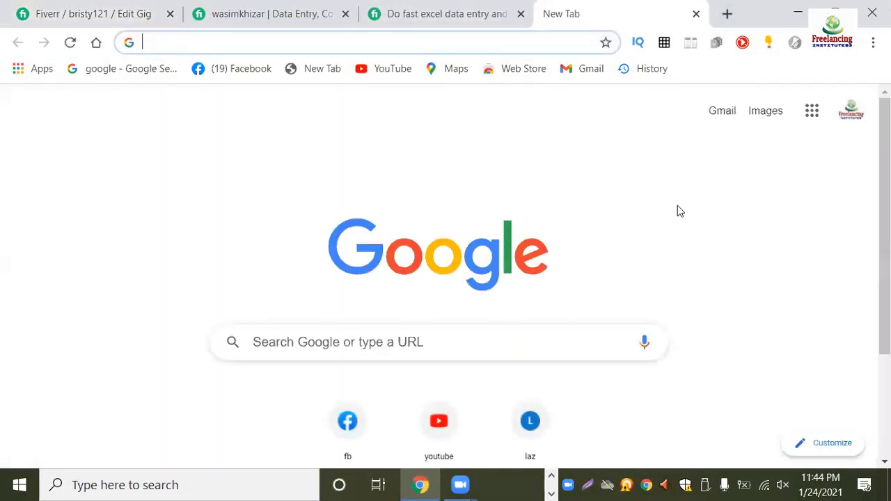
{"action": "left_click", "coordinate": [811, 111]}
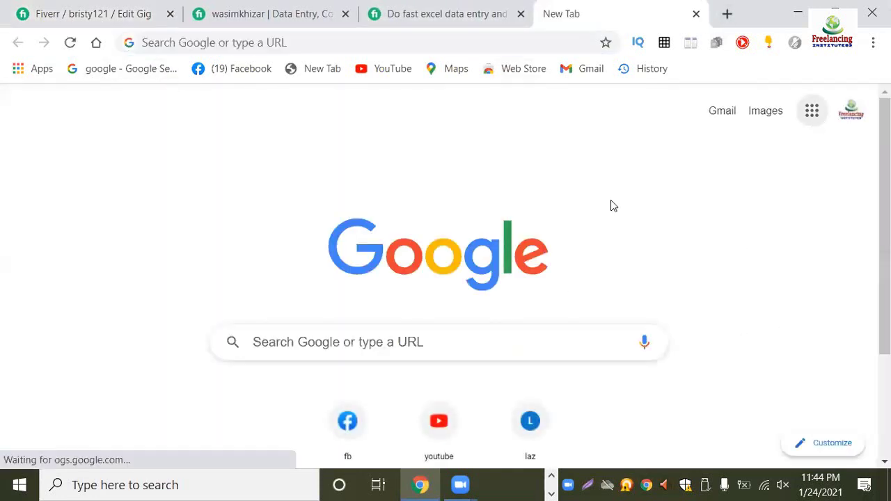
{"action": "scroll", "coordinate": [785, 342], "scroll_direction": "down", "scroll_amount": 3}
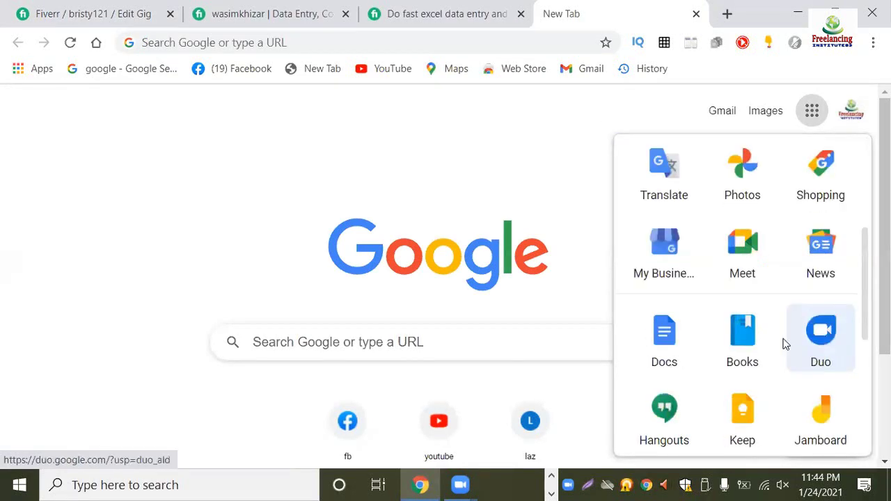
{"action": "scroll", "coordinate": [781, 341], "scroll_direction": "up", "scroll_amount": 4}
{"action": "left_click", "coordinate": [744, 336]}
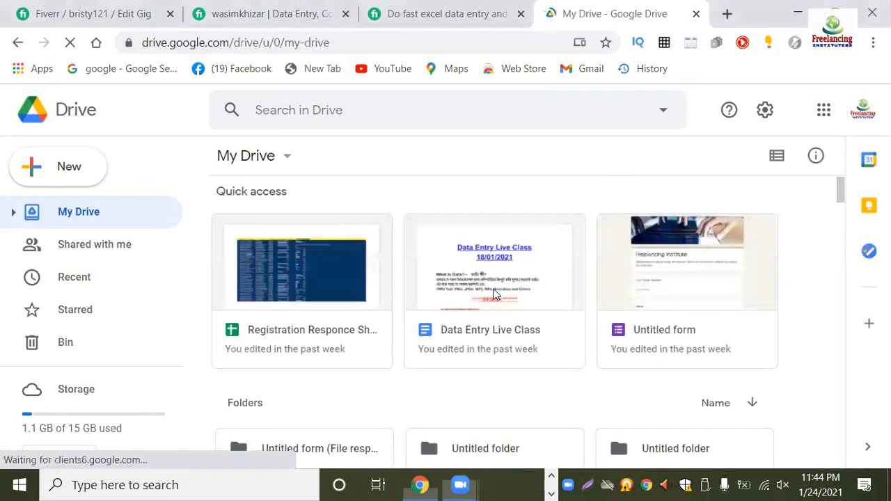
{"action": "left_click", "coordinate": [493, 295]}
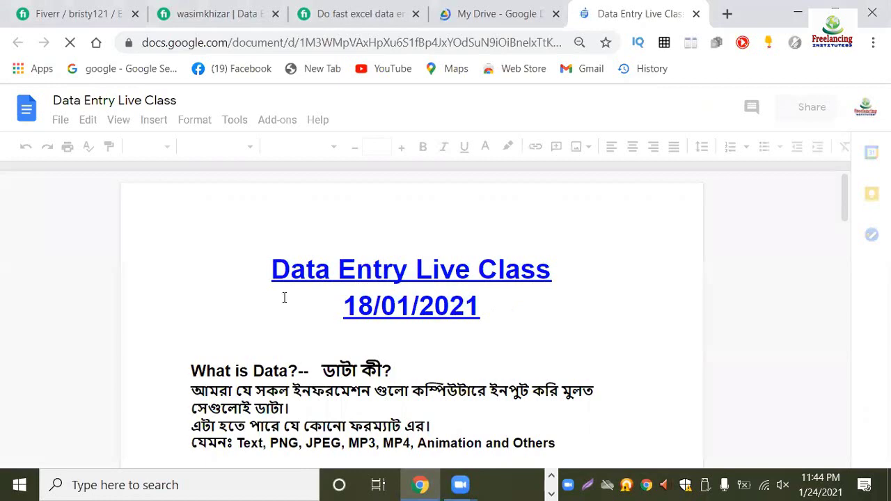
Read through the types of data entry and the numbered list of data entry services in the class document.
{"action": "scroll", "coordinate": [284, 299], "scroll_direction": "down", "scroll_amount": 2}
{"action": "scroll", "coordinate": [448, 319], "scroll_direction": "down", "scroll_amount": 1}
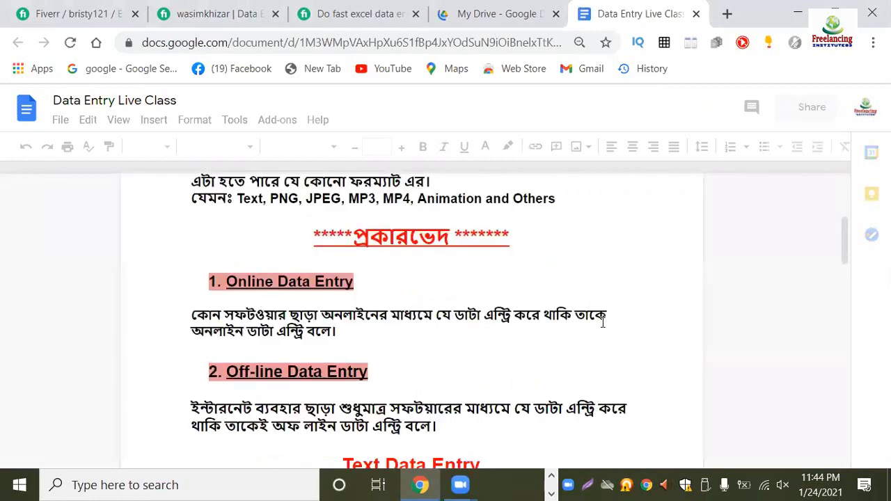
{"action": "scroll", "coordinate": [199, 250], "scroll_direction": "down", "scroll_amount": 3}
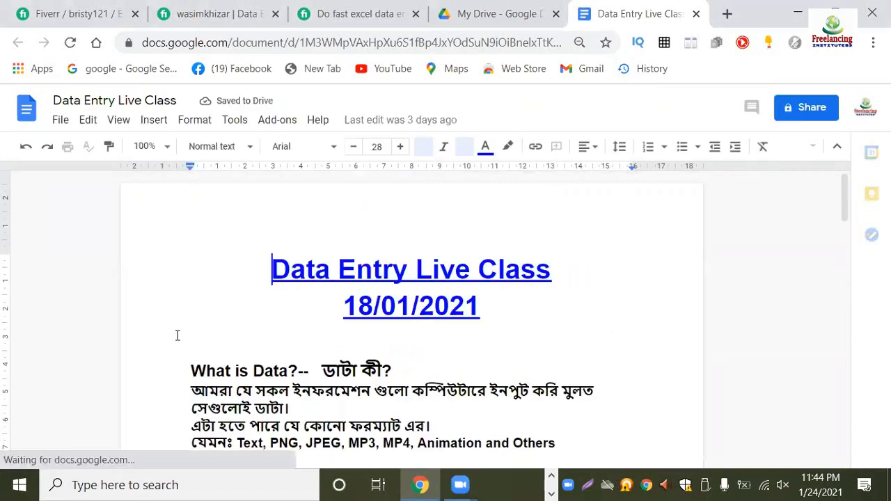
{"action": "scroll", "coordinate": [302, 380], "scroll_direction": "down", "scroll_amount": 6}
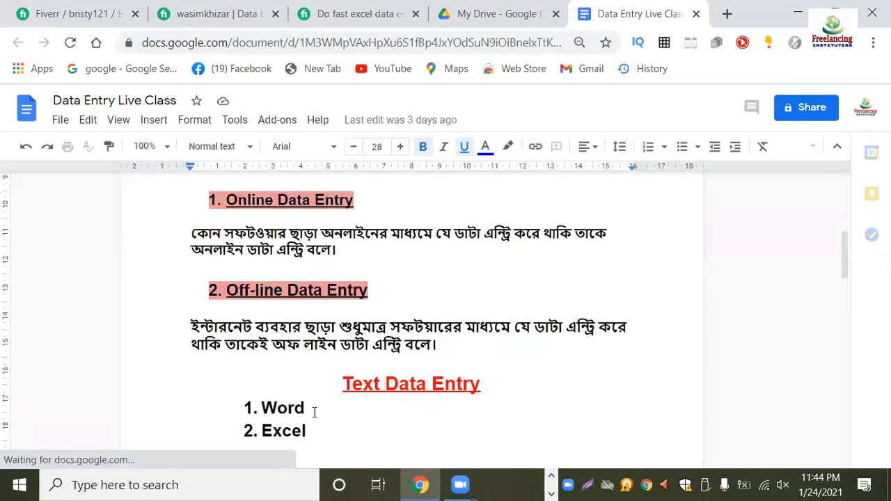
{"action": "scroll", "coordinate": [364, 419], "scroll_direction": "down", "scroll_amount": 4}
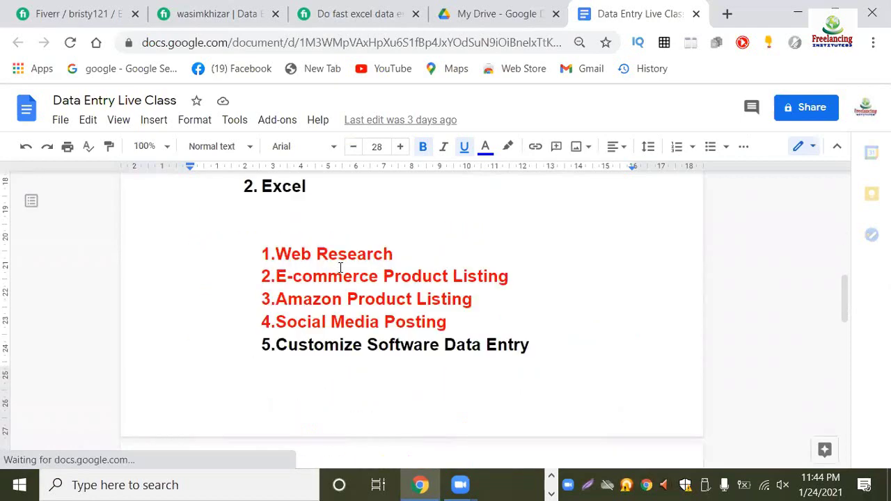
{"action": "scroll", "coordinate": [341, 267], "scroll_direction": "down", "scroll_amount": 4}
{"action": "scroll", "coordinate": [343, 315], "scroll_direction": "up", "scroll_amount": 2}
{"action": "scroll", "coordinate": [375, 394], "scroll_direction": "up", "scroll_amount": 3}
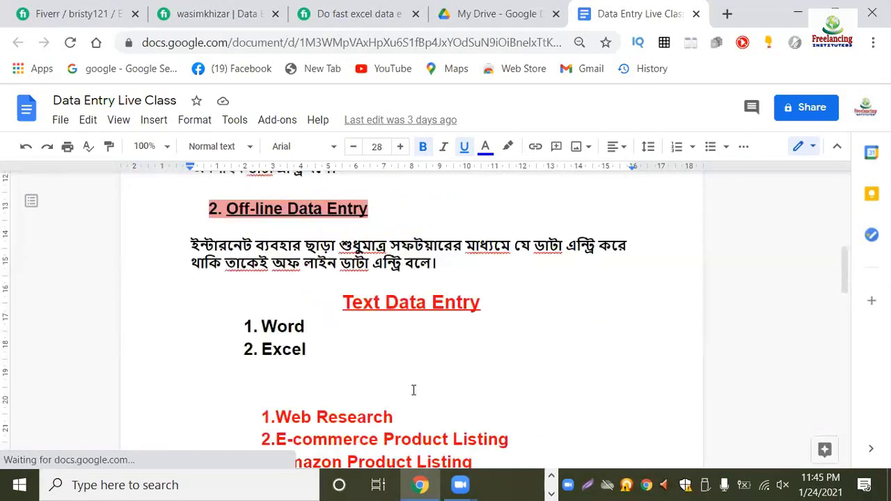
{"action": "scroll", "coordinate": [413, 390], "scroll_direction": "down", "scroll_amount": 1}
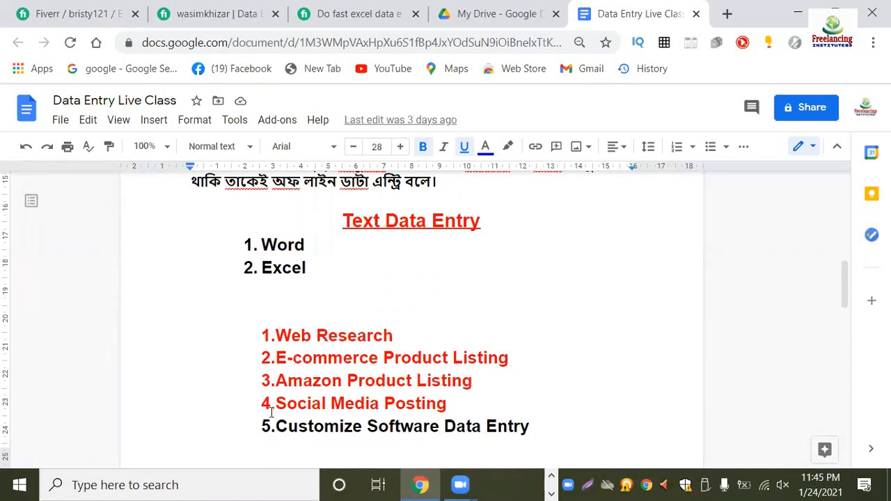
{"action": "scroll", "coordinate": [384, 407], "scroll_direction": "down", "scroll_amount": 2}
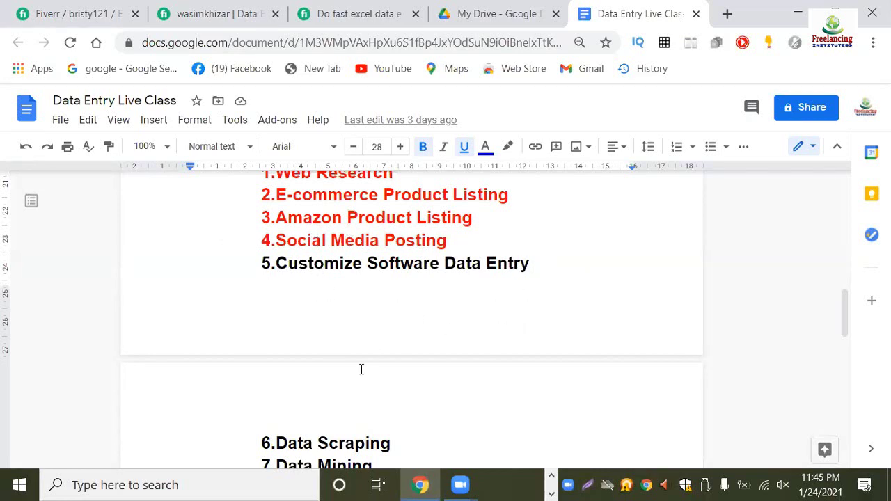
{"action": "scroll", "coordinate": [361, 369], "scroll_direction": "down", "scroll_amount": 1}
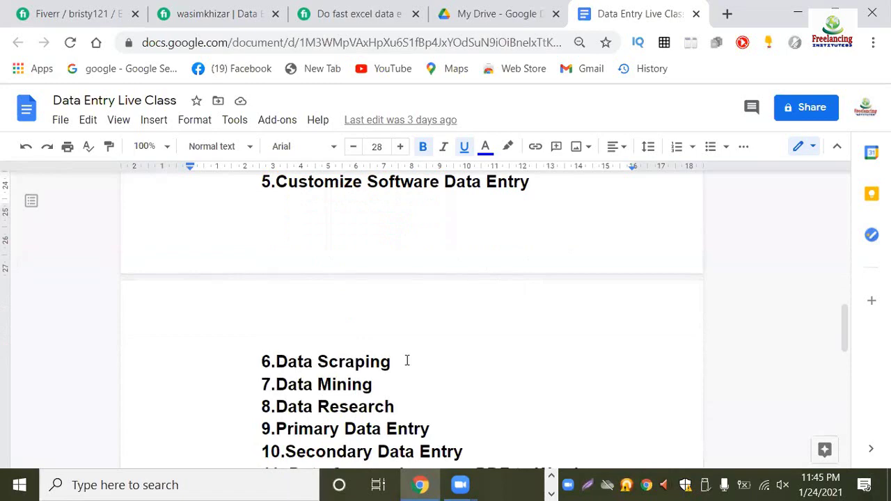
{"action": "scroll", "coordinate": [312, 327], "scroll_direction": "down", "scroll_amount": 2}
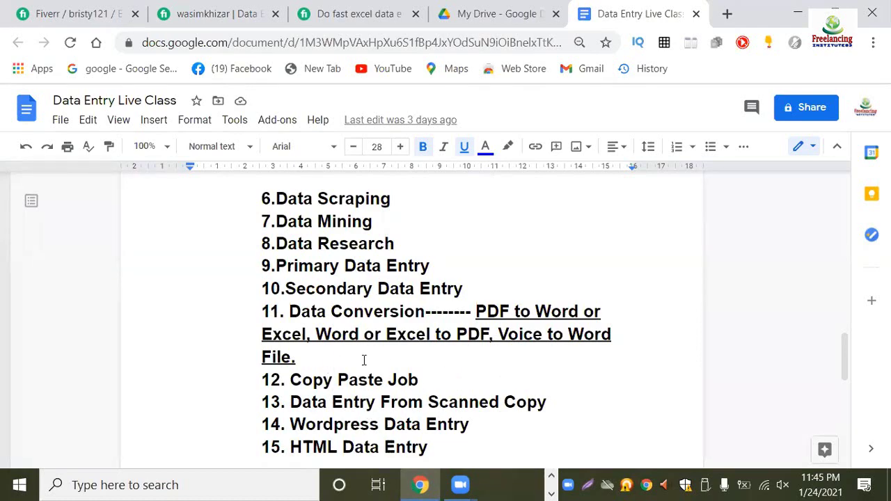
Close the My Drive tab and switch back to the gig being edited on Fiverr.
{"action": "key", "text": "ctrl+Home"}
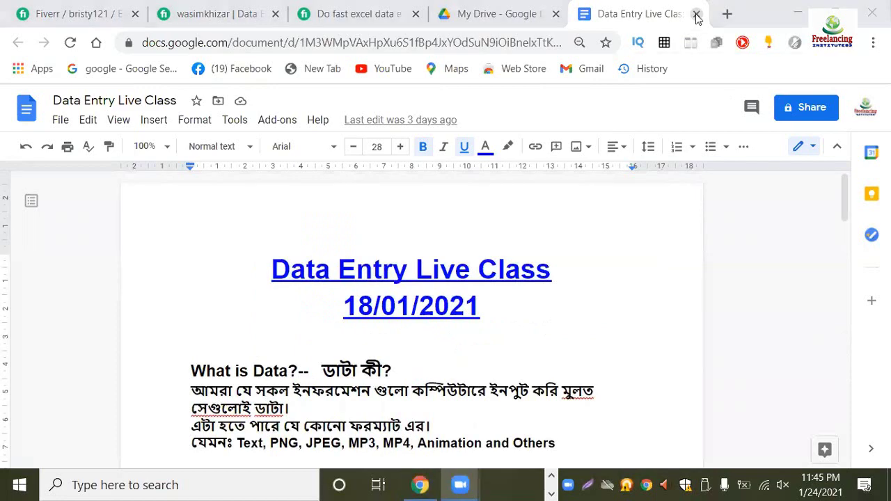
{"action": "left_click", "coordinate": [557, 14]}
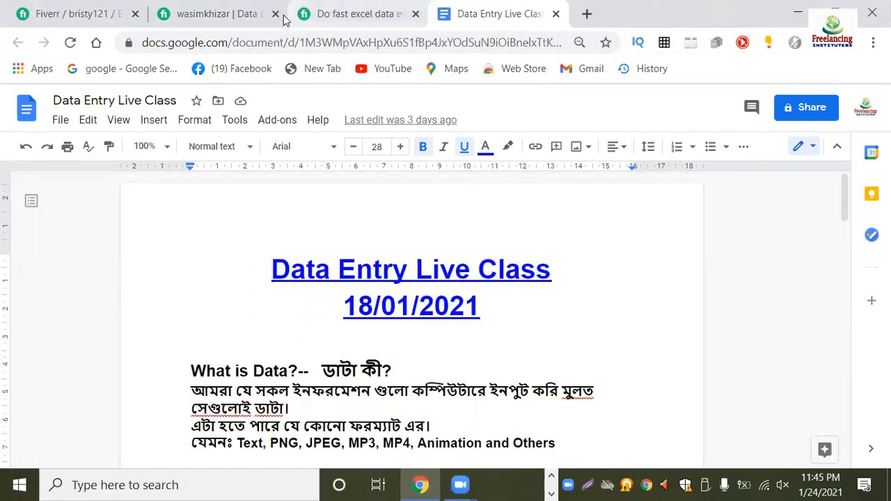
{"action": "key", "text": "ctrl+Tab"}
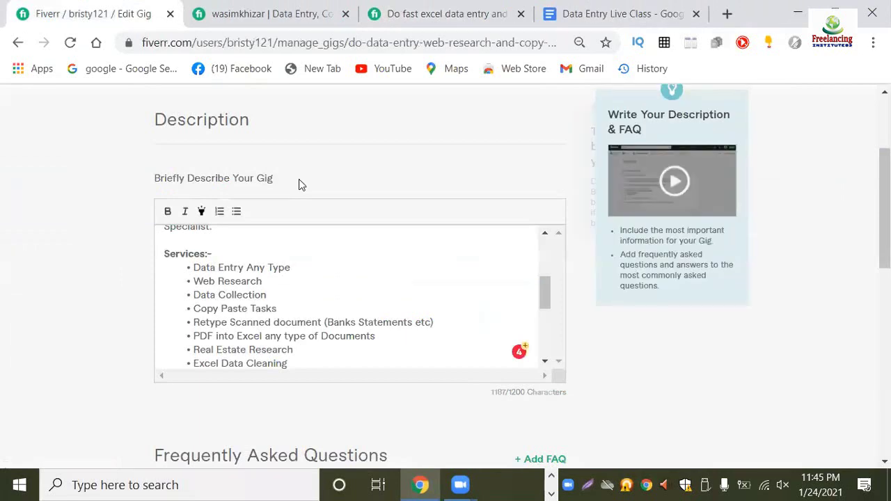
Review the whole gig description, from the welcome line and services list to the benefits and closing message.
{"action": "scroll", "coordinate": [263, 295], "scroll_direction": "up", "scroll_amount": 1}
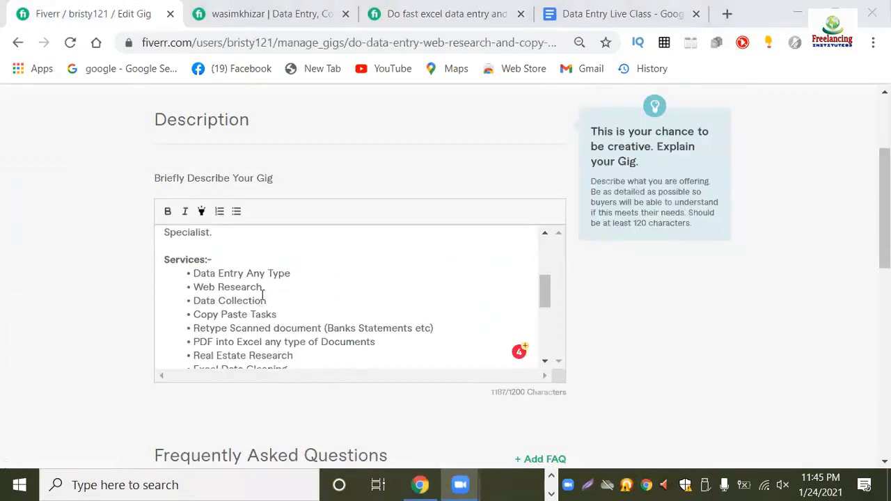
{"action": "scroll", "coordinate": [263, 295], "scroll_direction": "up", "scroll_amount": 5}
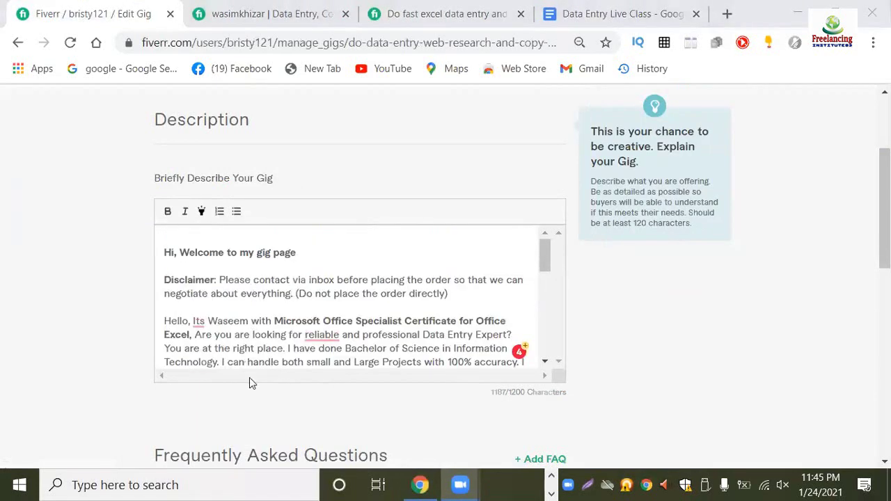
{"action": "scroll", "coordinate": [251, 332], "scroll_direction": "down", "scroll_amount": 6}
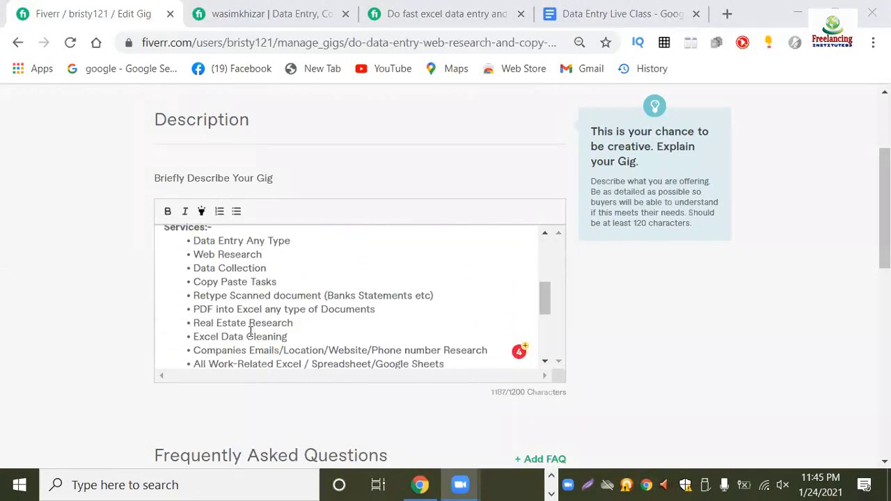
{"action": "scroll", "coordinate": [259, 325], "scroll_direction": "down", "scroll_amount": 1}
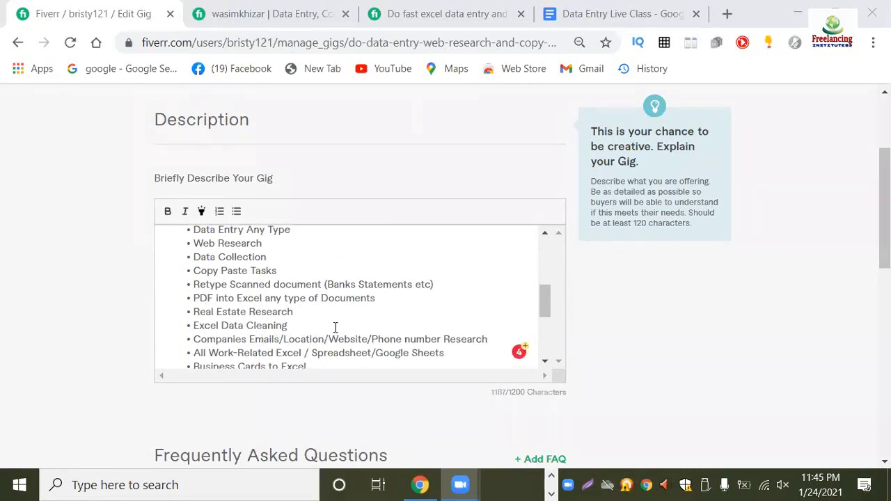
{"action": "scroll", "coordinate": [328, 327], "scroll_direction": "down", "scroll_amount": 3}
{"action": "scroll", "coordinate": [231, 285], "scroll_direction": "down", "scroll_amount": 1}
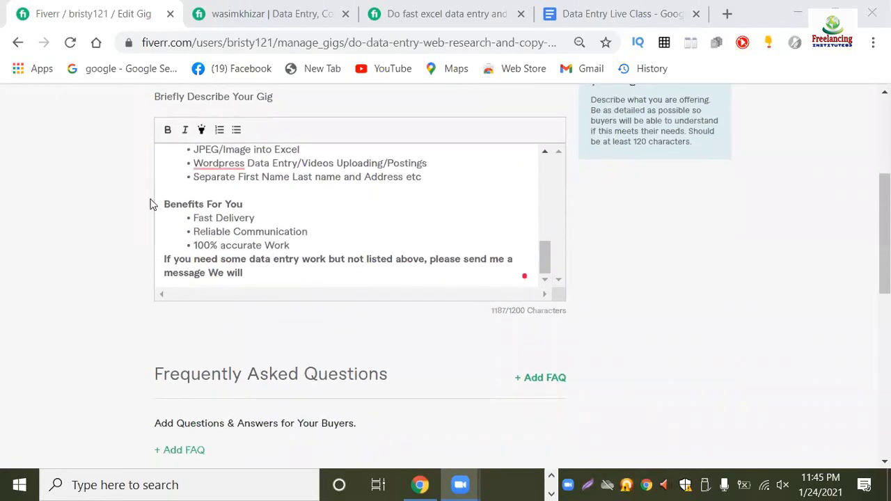
{"action": "scroll", "coordinate": [288, 249], "scroll_direction": "up", "scroll_amount": 2}
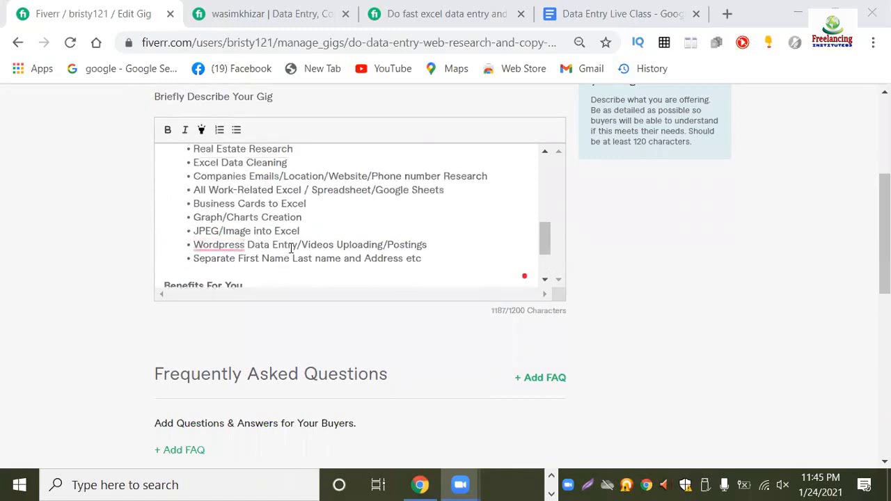
{"action": "scroll", "coordinate": [283, 258], "scroll_direction": "down", "scroll_amount": 2}
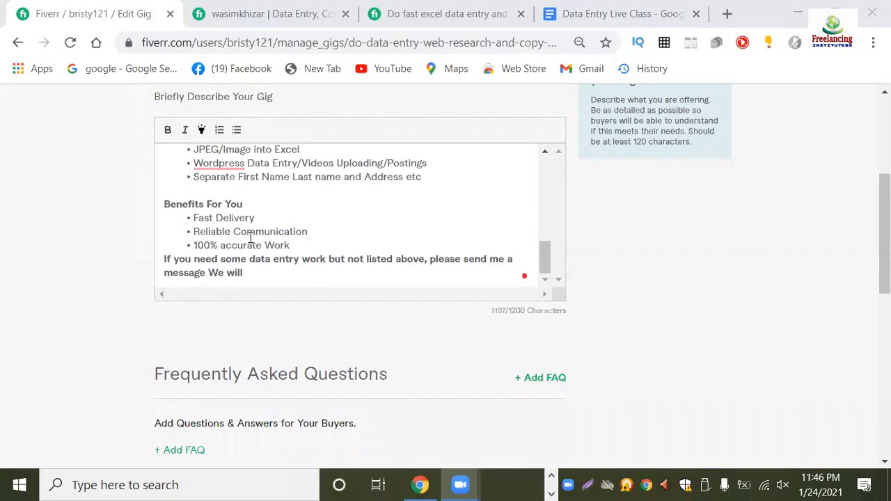
{"action": "scroll", "coordinate": [425, 282], "scroll_direction": "up", "scroll_amount": 3}
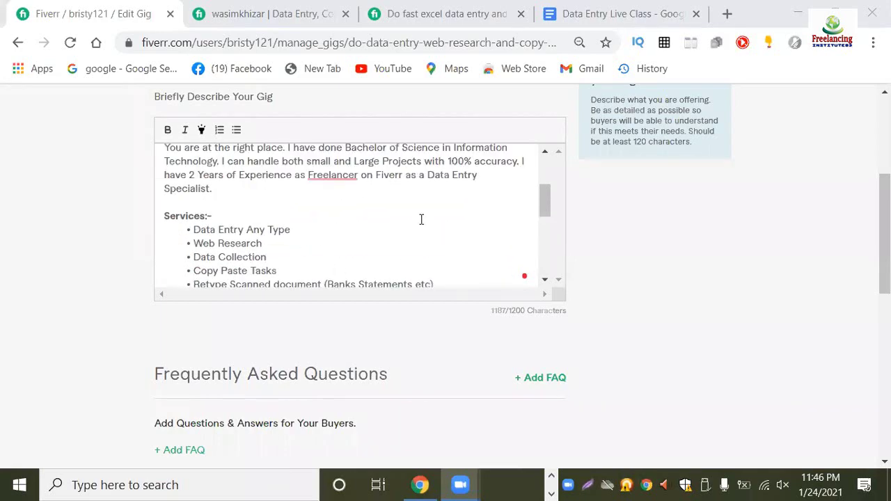
{"action": "scroll", "coordinate": [421, 219], "scroll_direction": "up", "scroll_amount": 8}
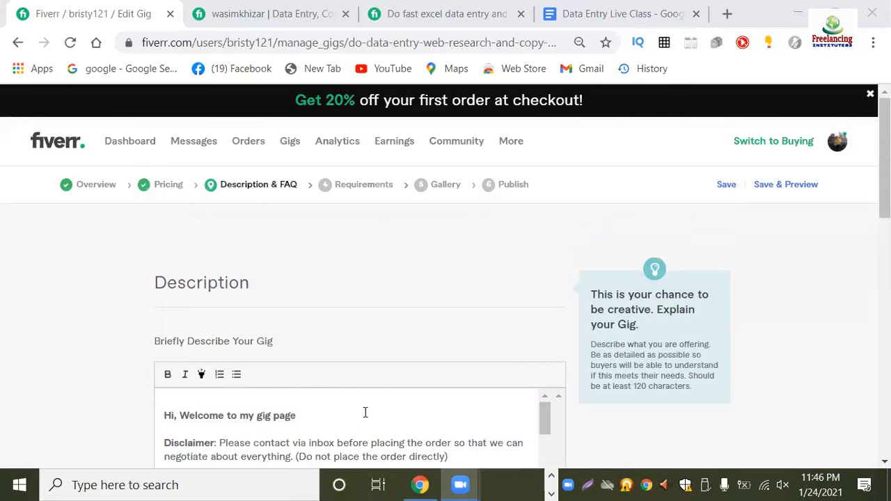
{"action": "scroll", "coordinate": [361, 415], "scroll_direction": "down", "scroll_amount": 10}
{"action": "scroll", "coordinate": [392, 403], "scroll_direction": "down", "scroll_amount": 2}
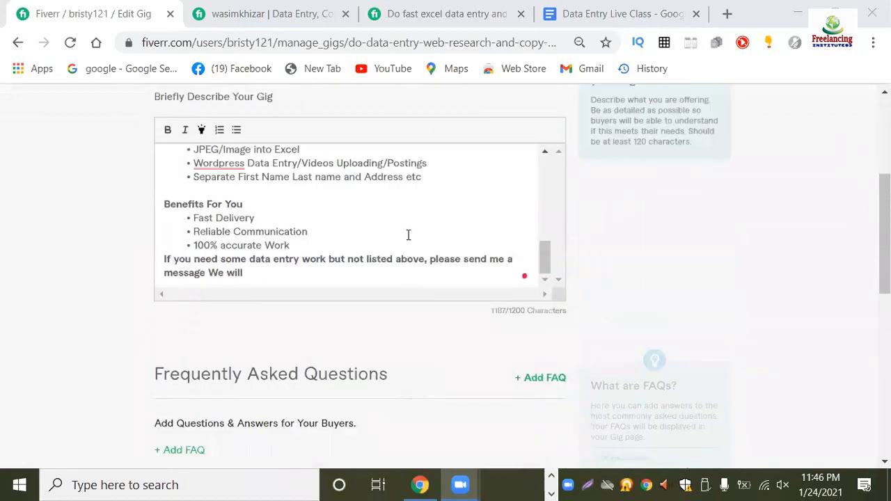
{"action": "scroll", "coordinate": [408, 235], "scroll_direction": "up", "scroll_amount": 6}
{"action": "scroll", "coordinate": [410, 243], "scroll_direction": "up", "scroll_amount": 4}
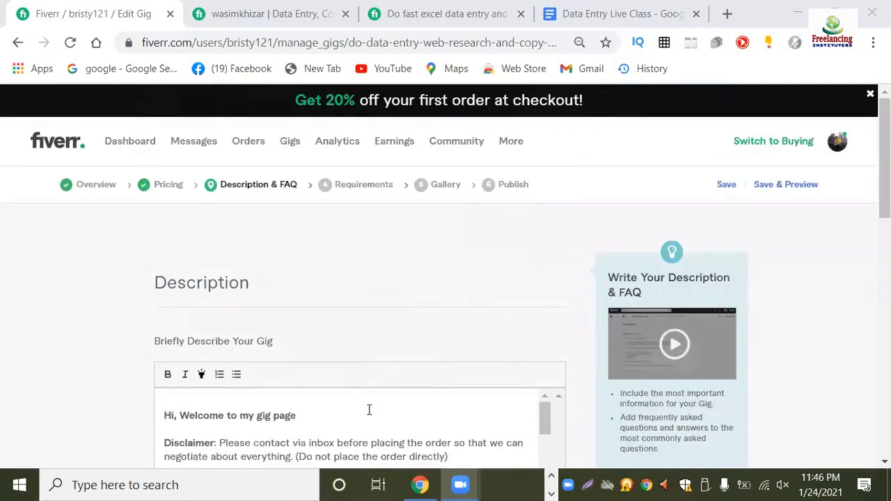
Save the gig description and continue to the Requirements stage.
{"action": "scroll", "coordinate": [368, 419], "scroll_direction": "down", "scroll_amount": 5}
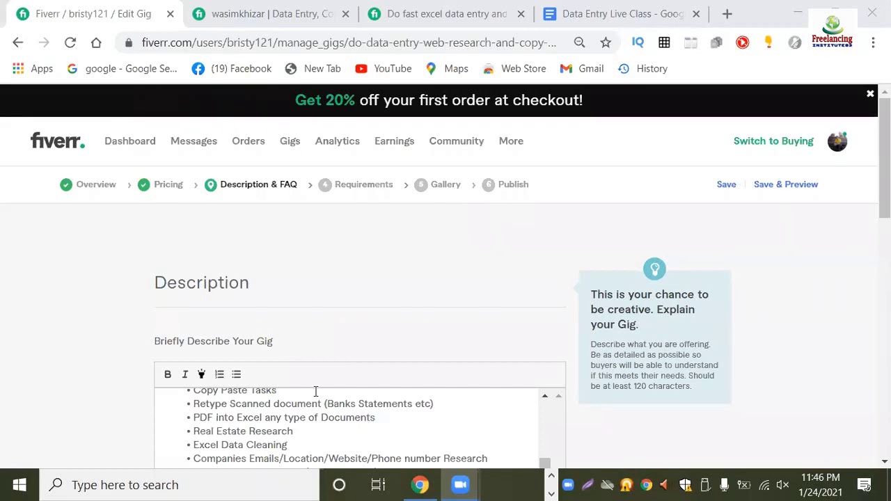
{"action": "scroll", "coordinate": [447, 365], "scroll_direction": "down", "scroll_amount": 5}
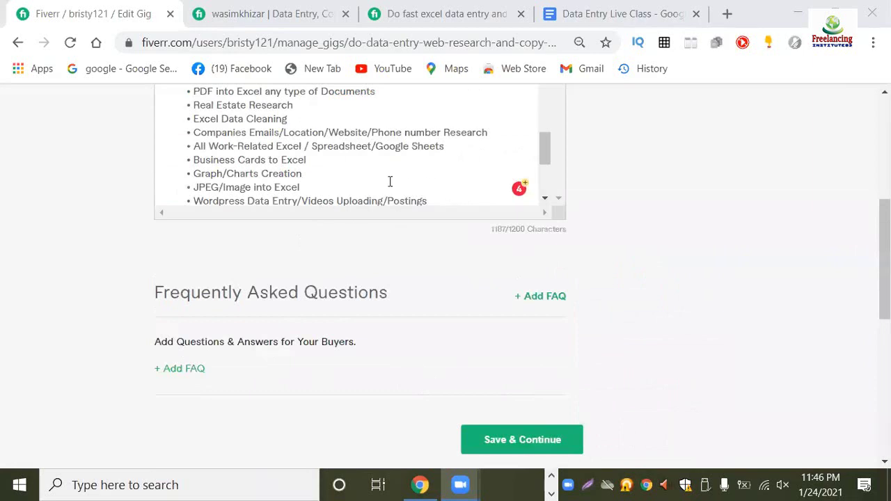
{"action": "scroll", "coordinate": [442, 180], "scroll_direction": "down", "scroll_amount": 2}
{"action": "left_click", "coordinate": [524, 440]}
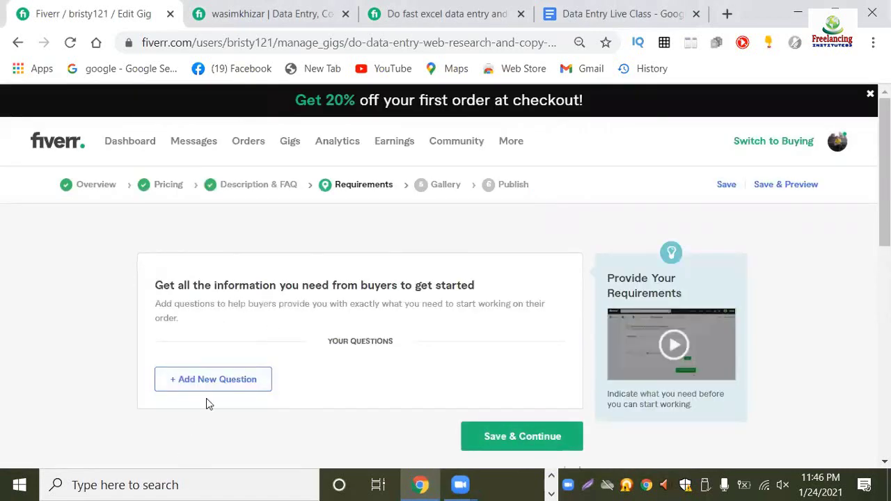
Start a new buyer question containing the lines "1. required File" and "2. Row Data".
{"action": "scroll", "coordinate": [492, 338], "scroll_direction": "down", "scroll_amount": 1}
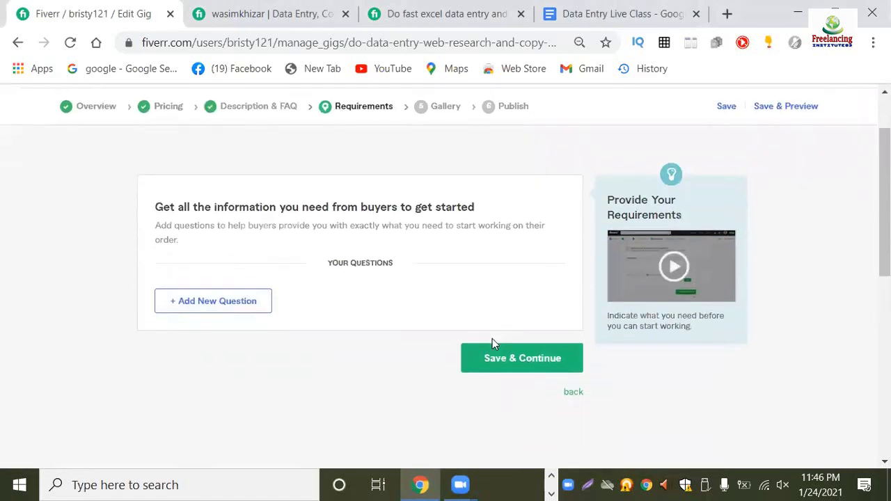
{"action": "left_click", "coordinate": [212, 307]}
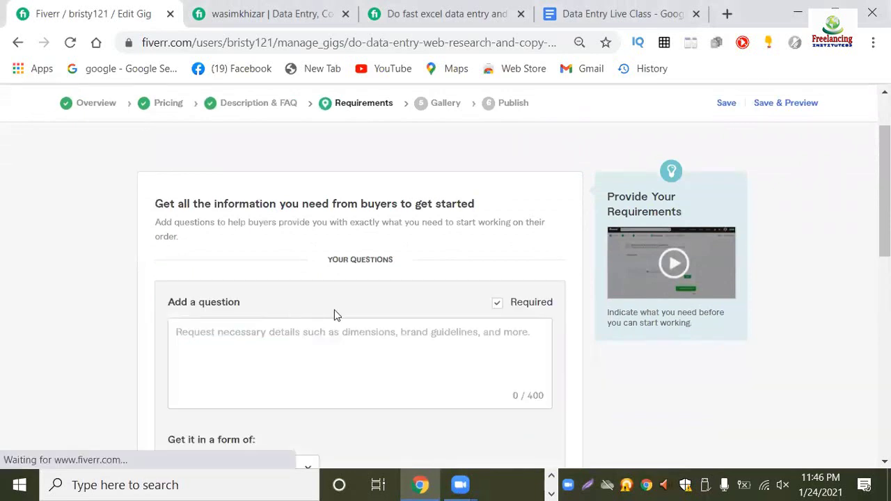
{"action": "left_click", "coordinate": [199, 334]}
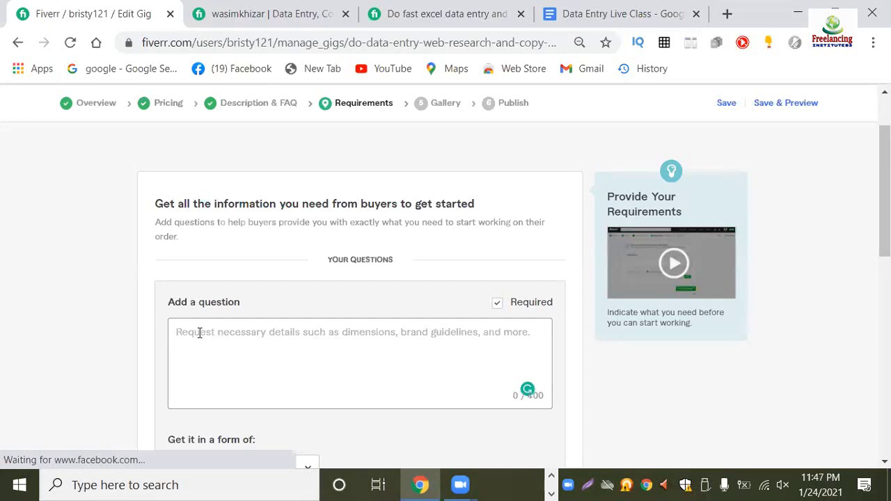
{"action": "type", "text": "1."}
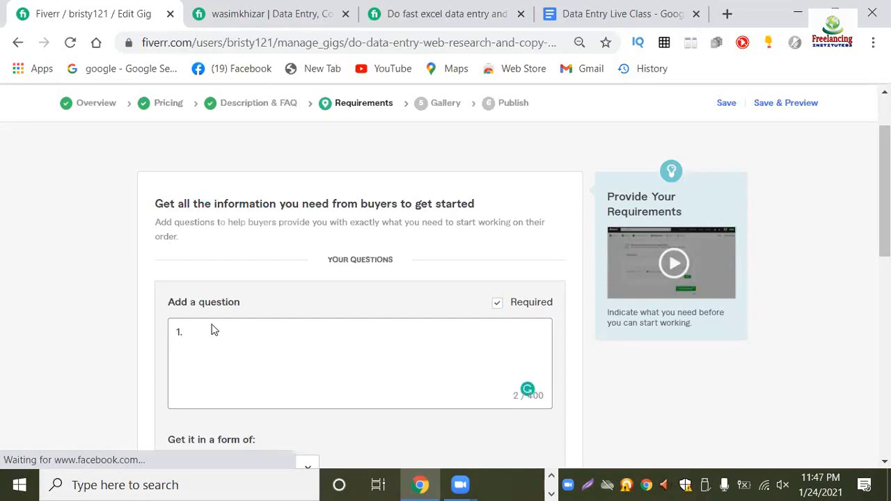
{"action": "type", "text": "re"}
{"action": "type", "text": "quired File"}
{"action": "key", "text": "Return"}
{"action": "type", "text": "2. Row Data"}
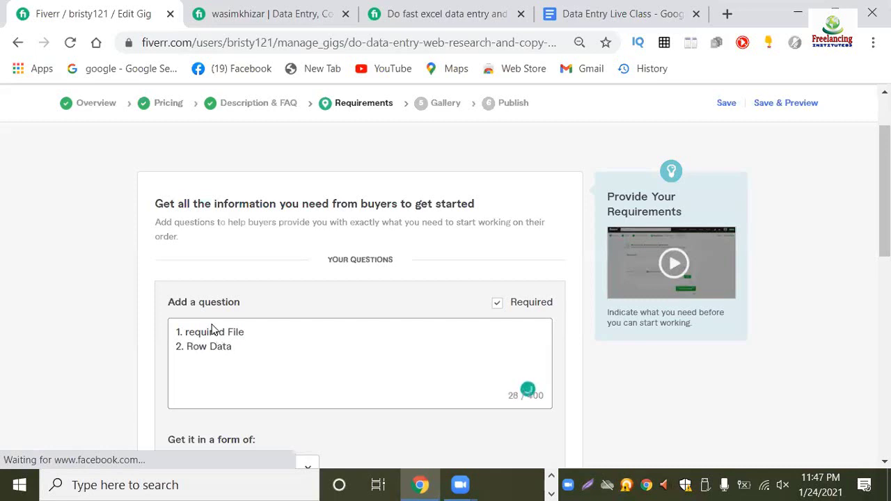
Add a third line reading "3. website Link" to the buyer question.
{"action": "key", "text": "Return"}
{"action": "type", "text": "3."}
{"action": "type", "text": "we"}
{"action": "key", "text": "BackSpace"}
{"action": "left_click", "coordinate": [184, 359]}
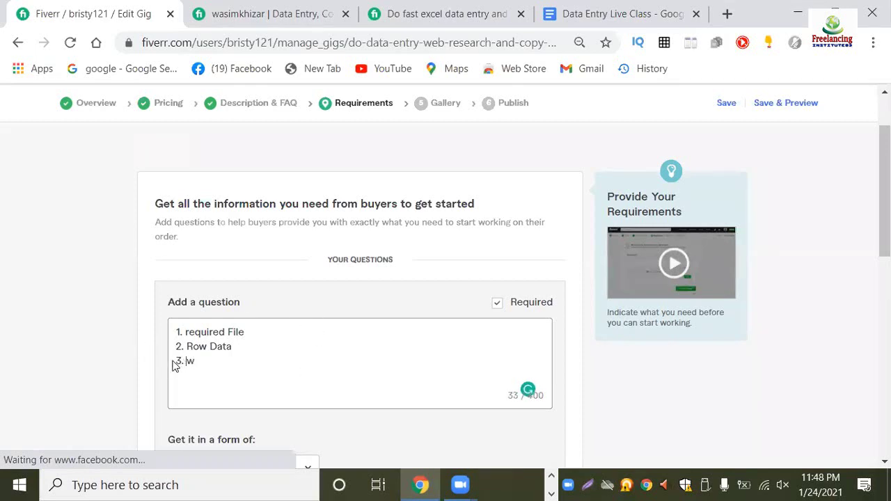
{"action": "type", "text": "website Link"}
Complete the buyer question with the lines "4. Instruction" and "5. others".
{"action": "key", "text": "Return"}
{"action": "type", "text": "4."}
{"action": "type", "text": "Ins"}
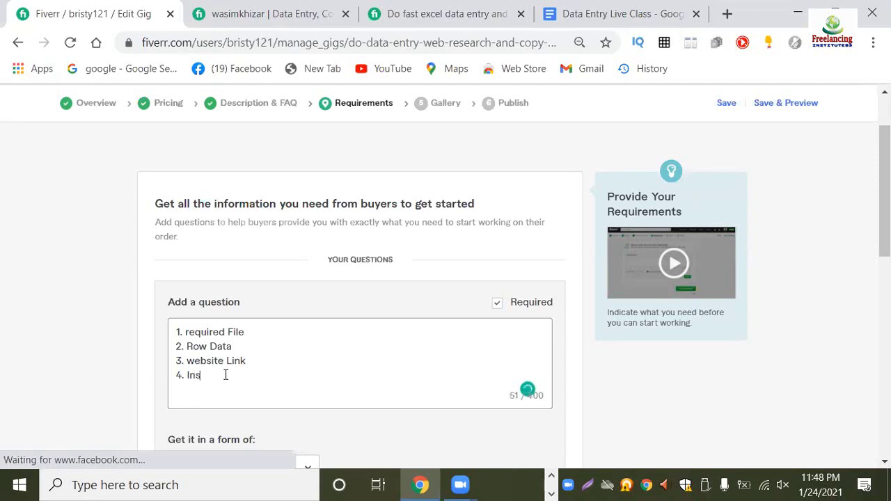
{"action": "type", "text": "truction"}
{"action": "key", "text": "BackSpace"}
{"action": "type", "text": "thers"}
Set the question's answer form to Attachment and add the question to the gig requirements.
{"action": "scroll", "coordinate": [370, 374], "scroll_direction": "down", "scroll_amount": 1}
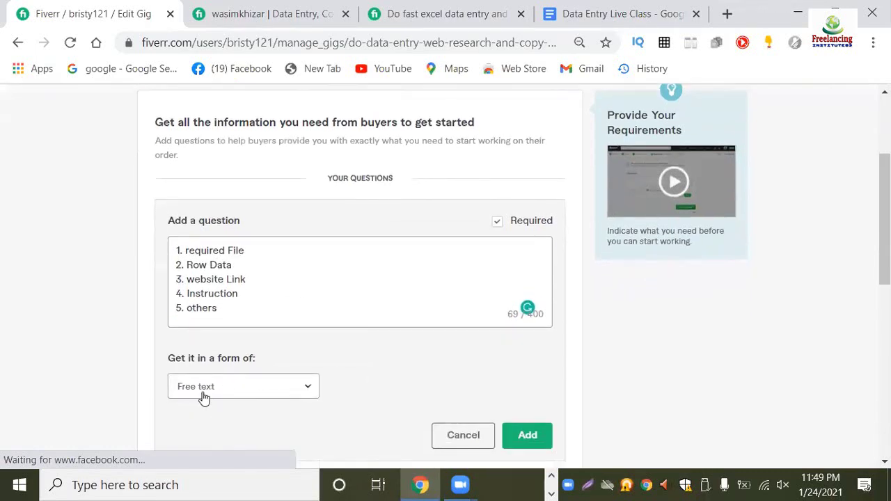
{"action": "left_click", "coordinate": [294, 397]}
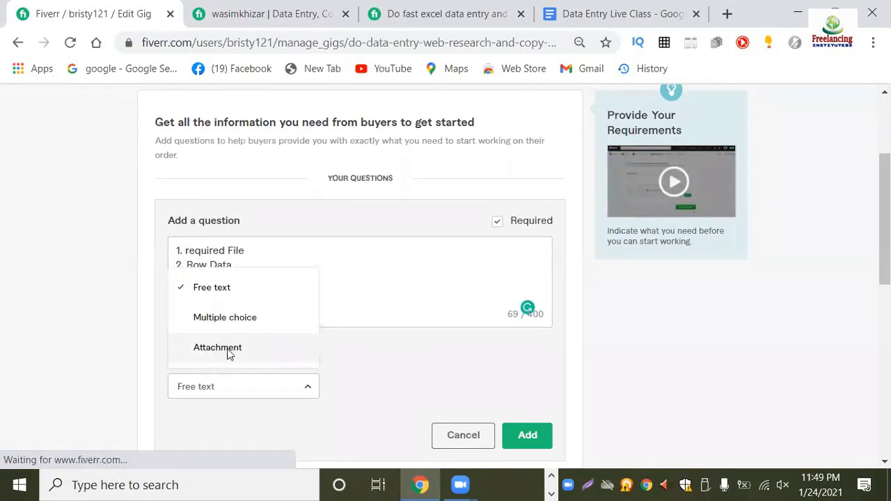
{"action": "left_click", "coordinate": [229, 354]}
{"action": "scroll", "coordinate": [541, 286], "scroll_direction": "down", "scroll_amount": 2}
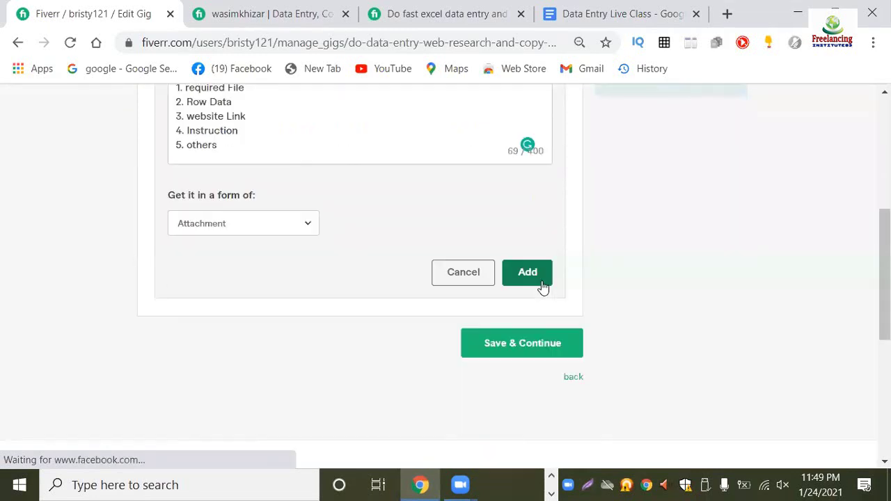
{"action": "left_click", "coordinate": [527, 272]}
Save the requirements, continue to the Gallery stage and bring up its Gig Photos section.
{"action": "scroll", "coordinate": [497, 231], "scroll_direction": "up", "scroll_amount": 3}
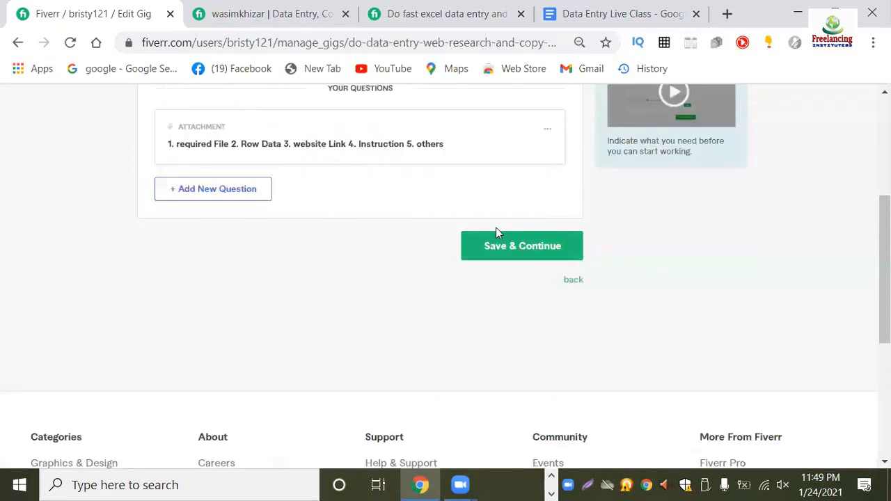
{"action": "left_click", "coordinate": [524, 430]}
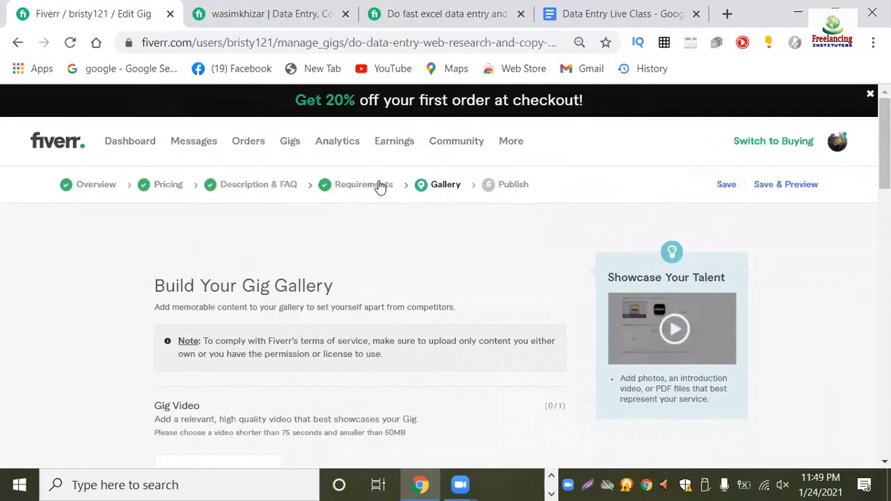
{"action": "scroll", "coordinate": [436, 299], "scroll_direction": "down", "scroll_amount": 5}
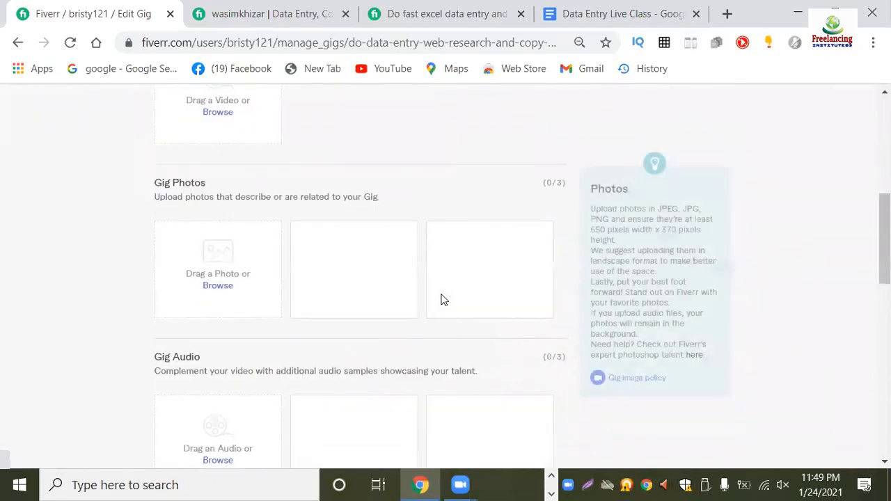
{"action": "scroll", "coordinate": [230, 382], "scroll_direction": "up", "scroll_amount": 1}
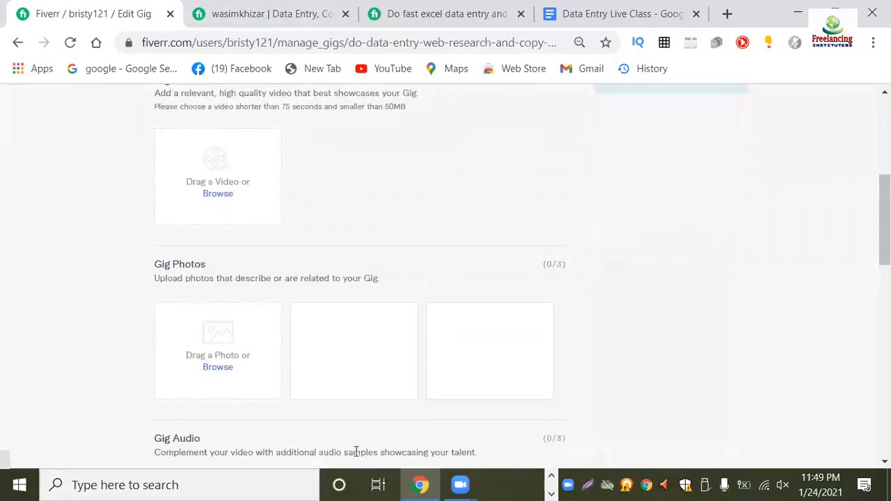
{"action": "mouse_move", "coordinate": [255, 374]}
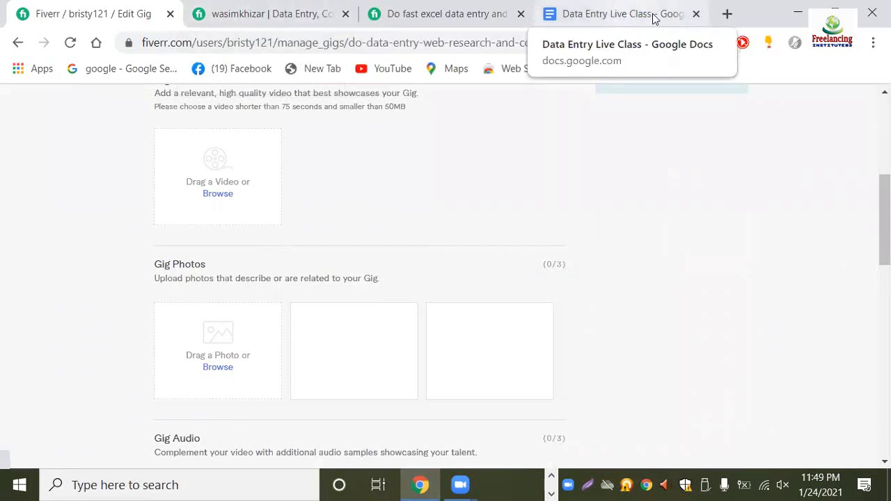
Search Google for "canva login" in a new browser tab and open the Canva home page from the results.
{"action": "left_click", "coordinate": [727, 14]}
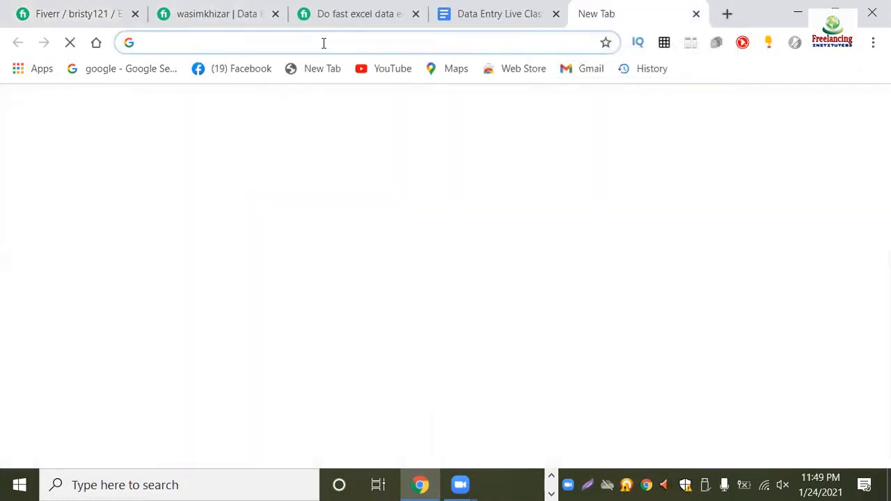
{"action": "left_click", "coordinate": [309, 40]}
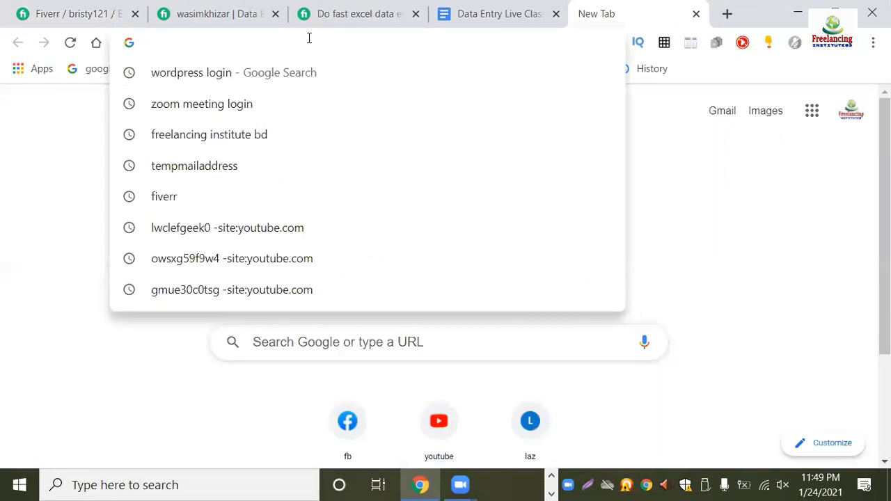
{"action": "type", "text": "canva"}
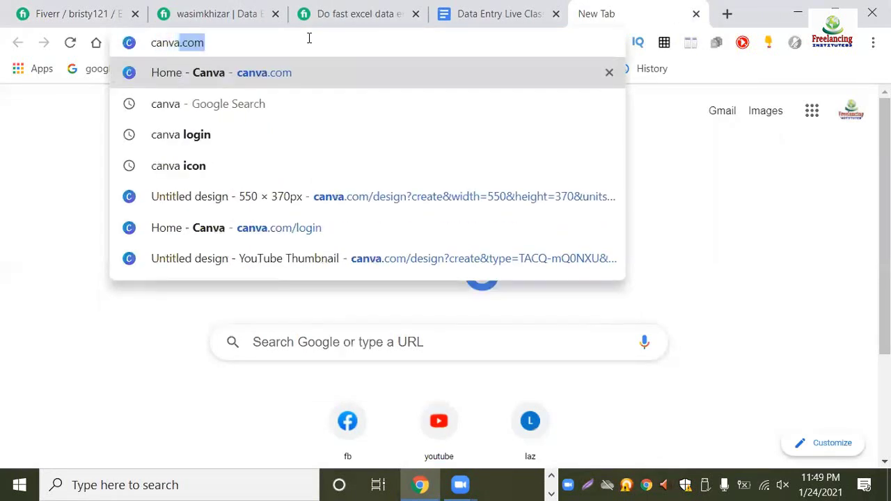
{"action": "key", "text": "Down"}
{"action": "key", "text": "Down"}
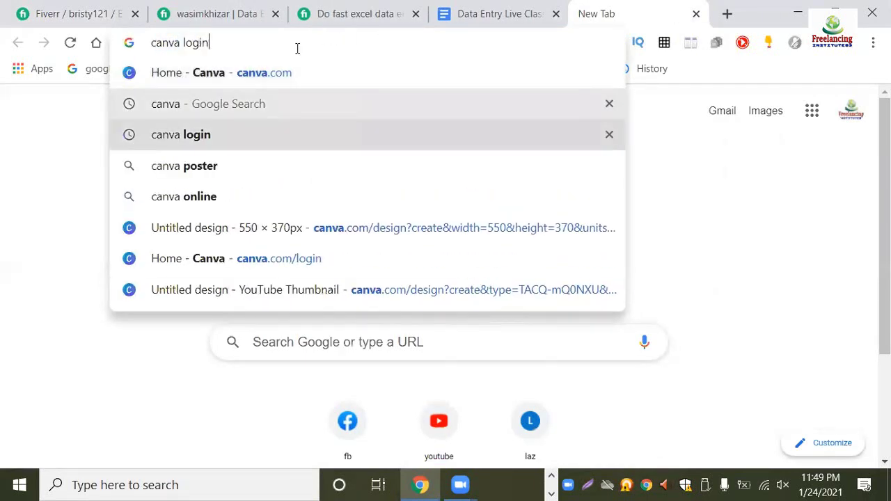
{"action": "key", "text": "Return"}
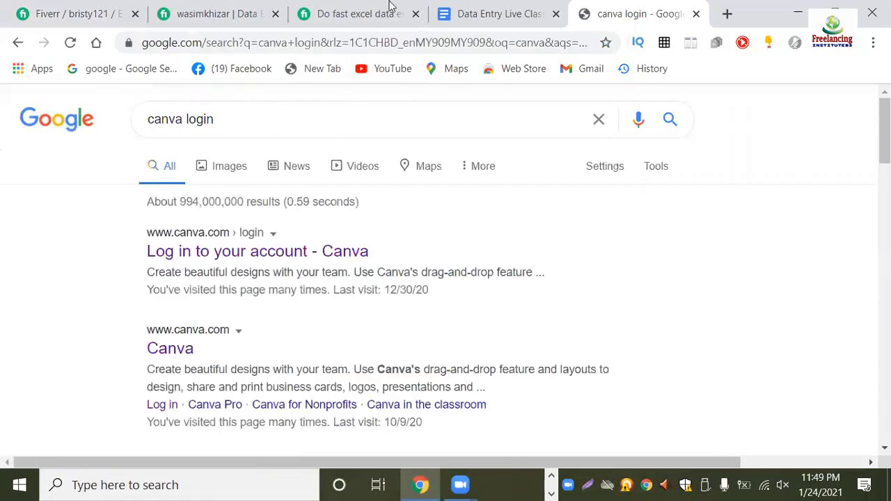
{"action": "left_click", "coordinate": [178, 350]}
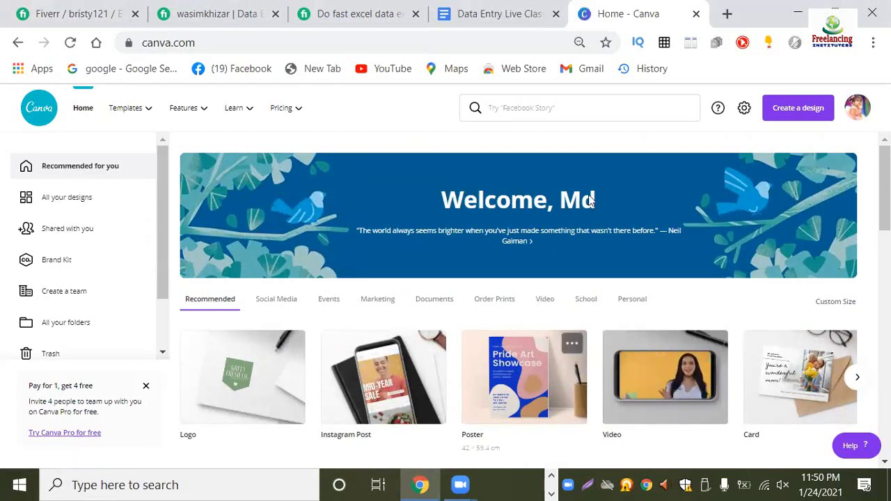
Create a new custom-size Canva design measuring 550 x 370 px.
{"action": "left_click", "coordinate": [803, 113]}
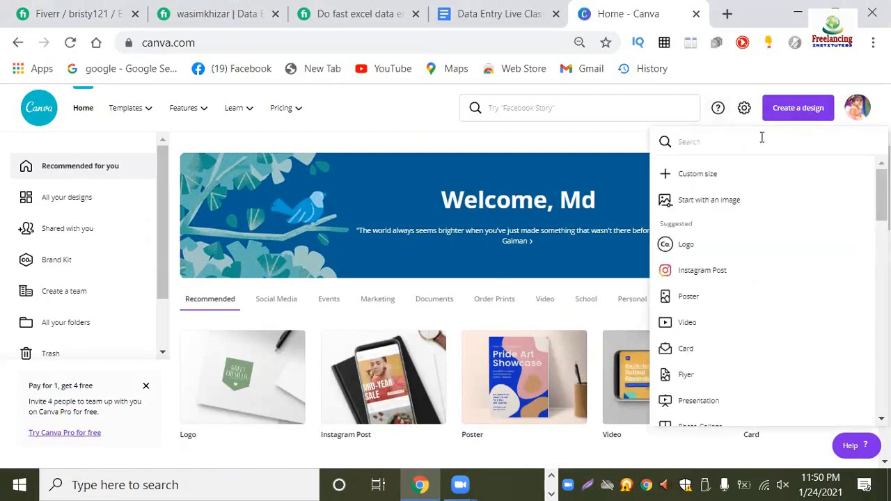
{"action": "left_click", "coordinate": [694, 174]}
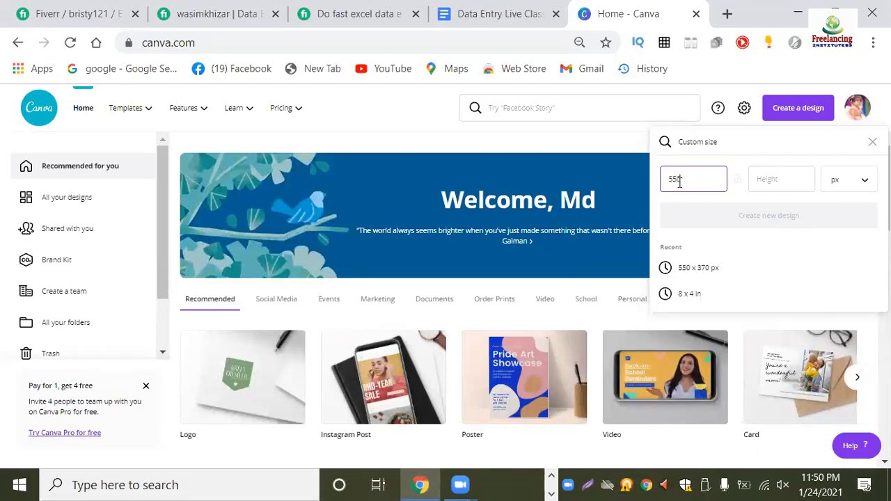
{"action": "left_click", "coordinate": [770, 179]}
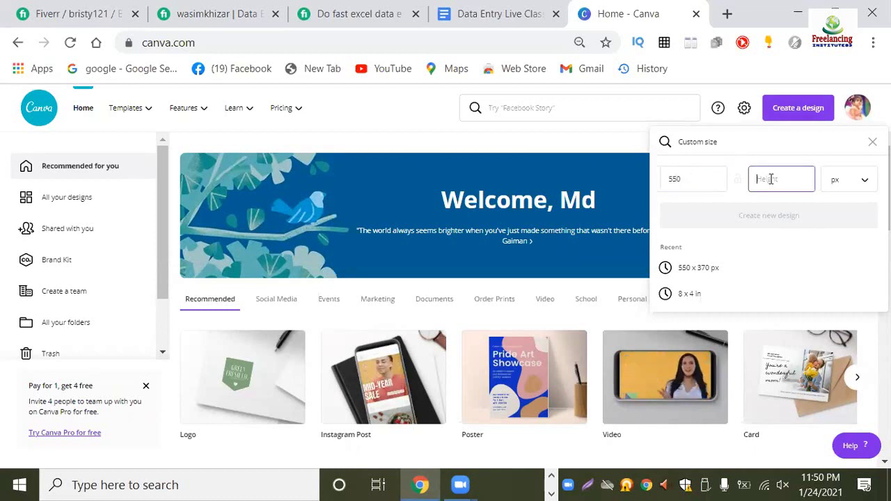
{"action": "type", "text": "3"}
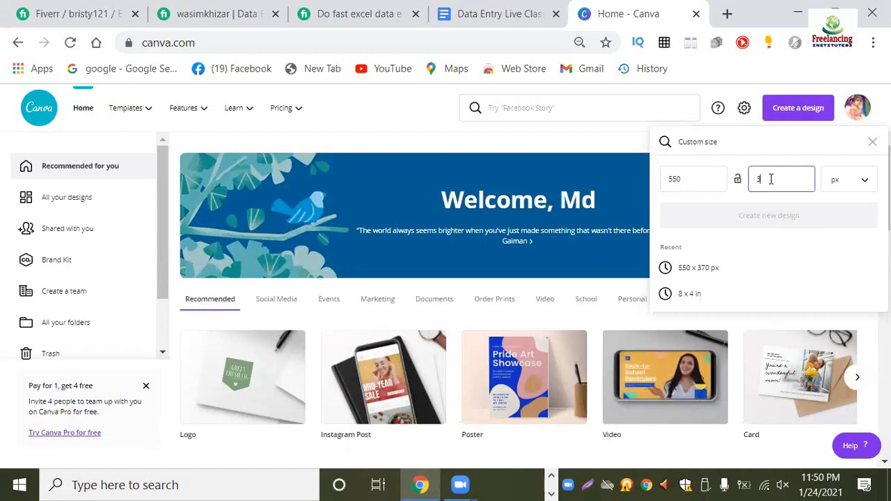
{"action": "type", "text": "70"}
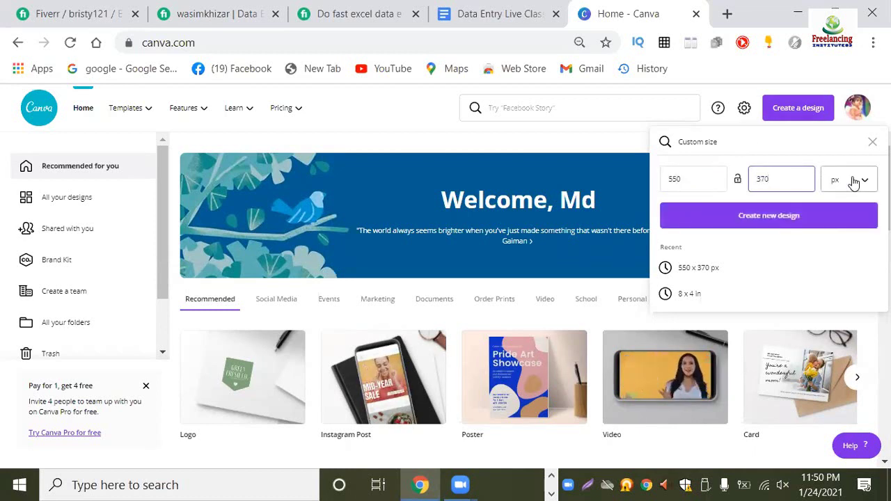
{"action": "left_click", "coordinate": [746, 215]}
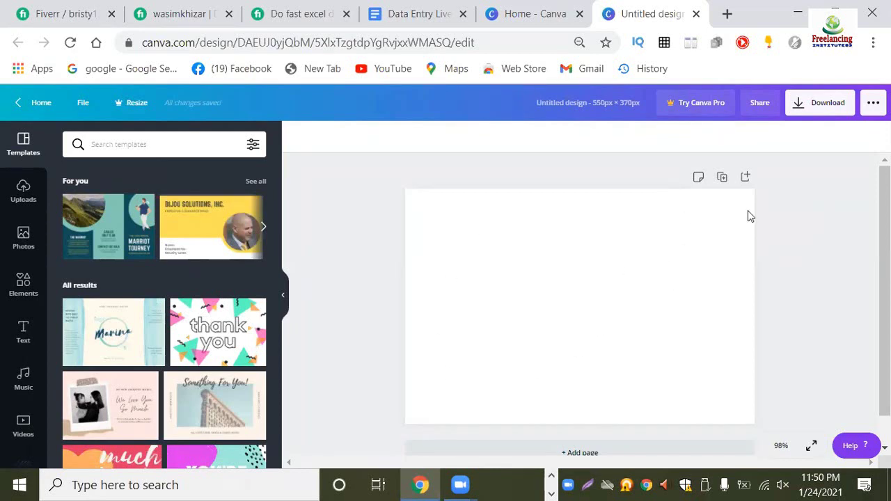
Show the blank page at 100% and fill its background with the dark blue default colour.
{"action": "left_click", "coordinate": [780, 445]}
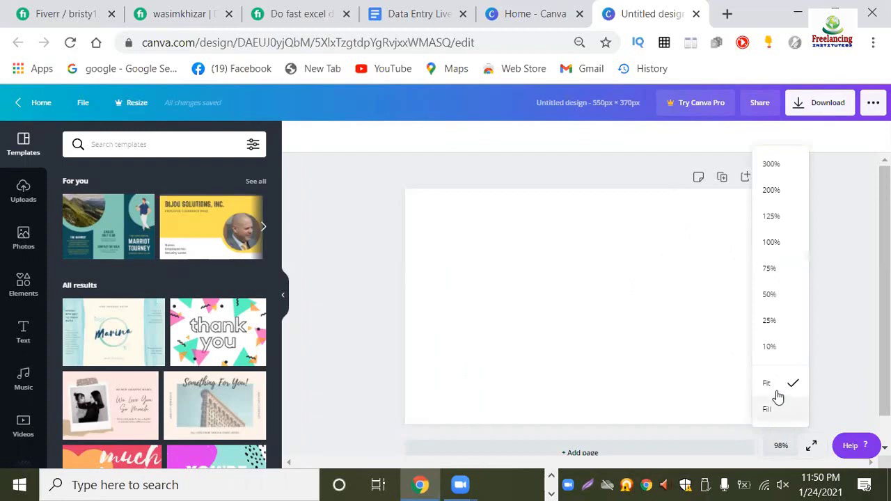
{"action": "left_click", "coordinate": [771, 244]}
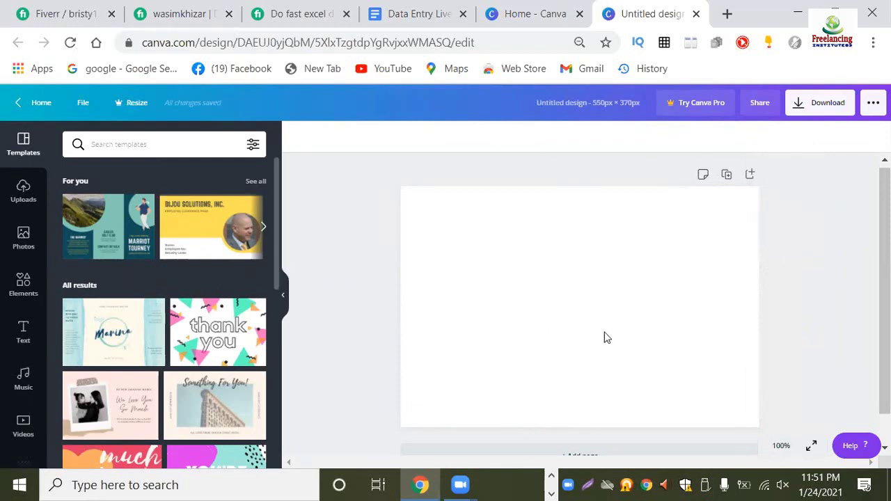
{"action": "left_click", "coordinate": [570, 280]}
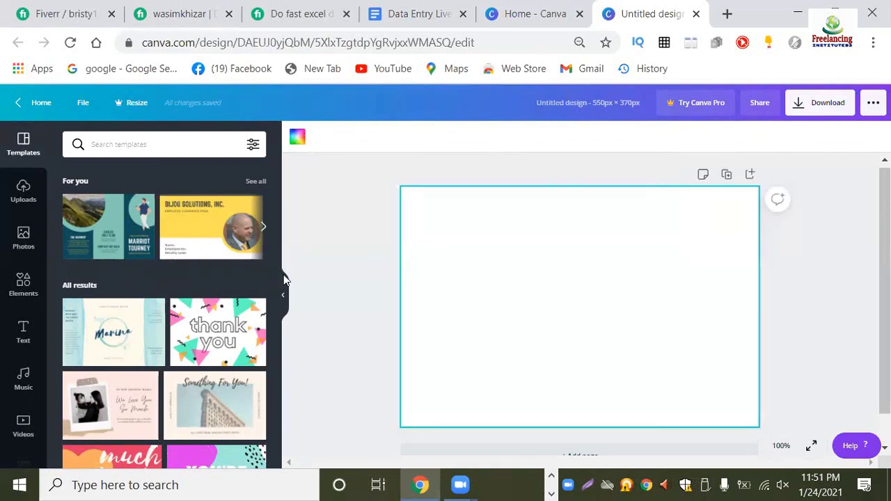
{"action": "left_click", "coordinate": [297, 137]}
{"action": "left_click", "coordinate": [252, 390]}
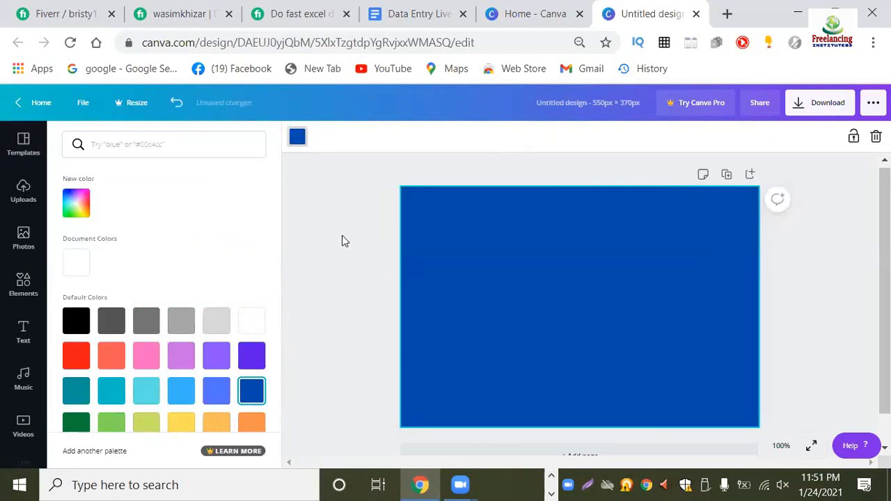
{"action": "left_click", "coordinate": [499, 240]}
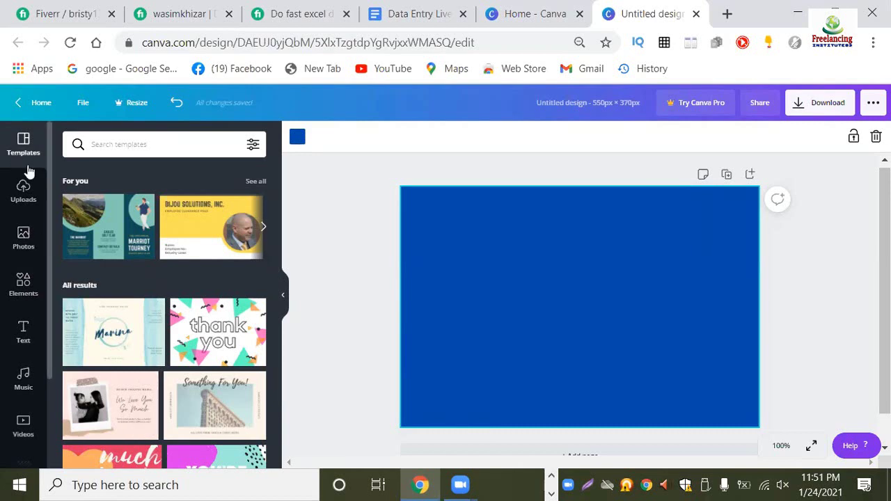
Add a heading text box to the blue page and clear its placeholder text.
{"action": "left_click", "coordinate": [25, 332]}
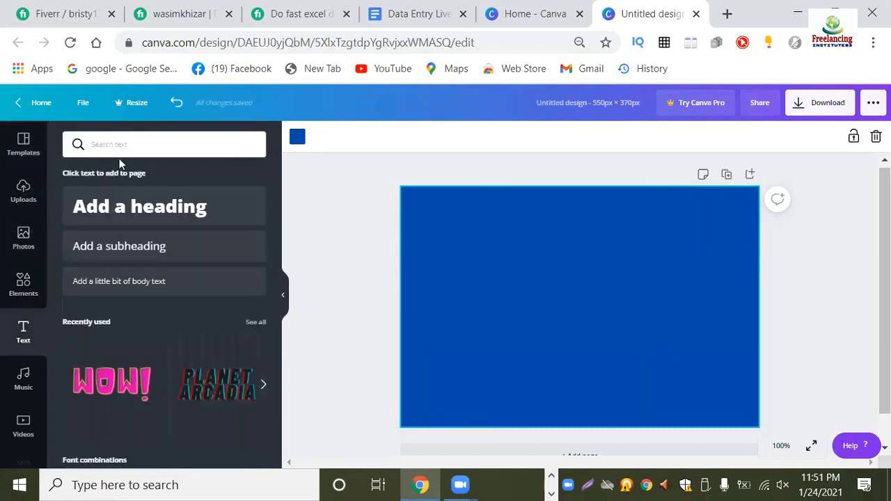
{"action": "left_click", "coordinate": [180, 209]}
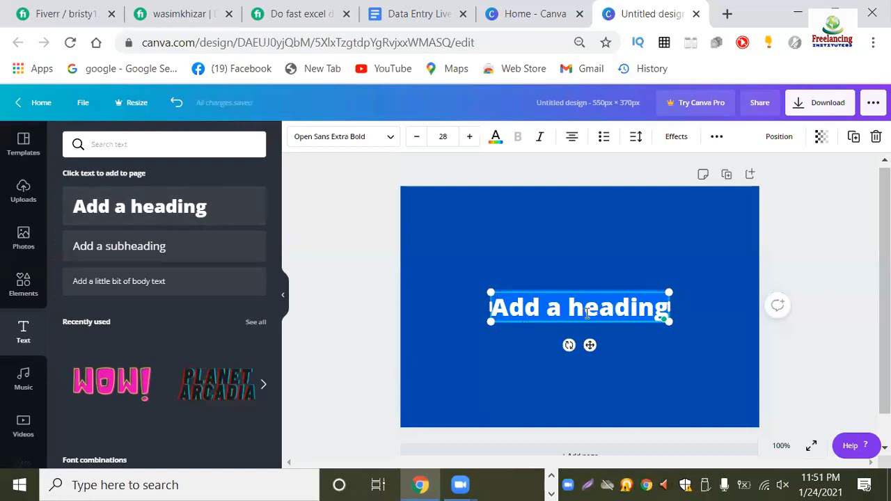
{"action": "key", "text": "BackSpace"}
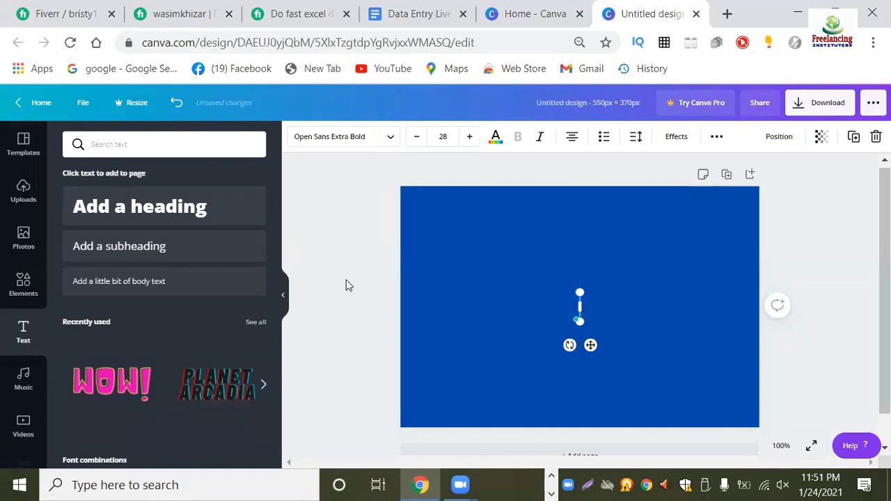
Examine the gig images of competing sellers on Fiverr, from the open gig and seller profile to the "data entry" search results.
{"action": "key", "text": "ctrl+3"}
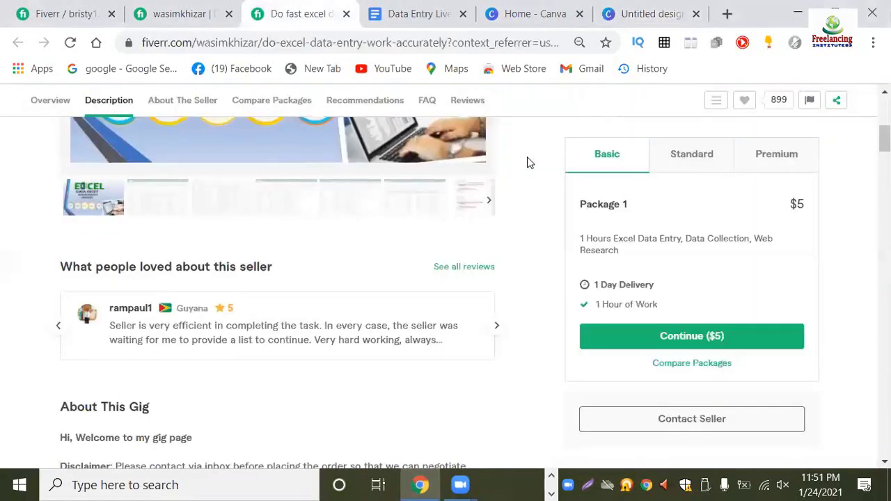
{"action": "scroll", "coordinate": [176, 160], "scroll_direction": "up", "scroll_amount": 5}
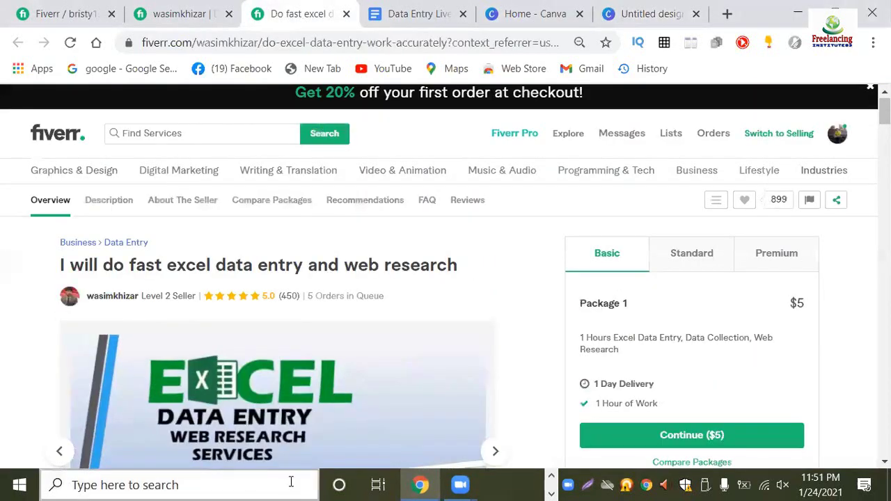
{"action": "key", "text": "ctrl+2"}
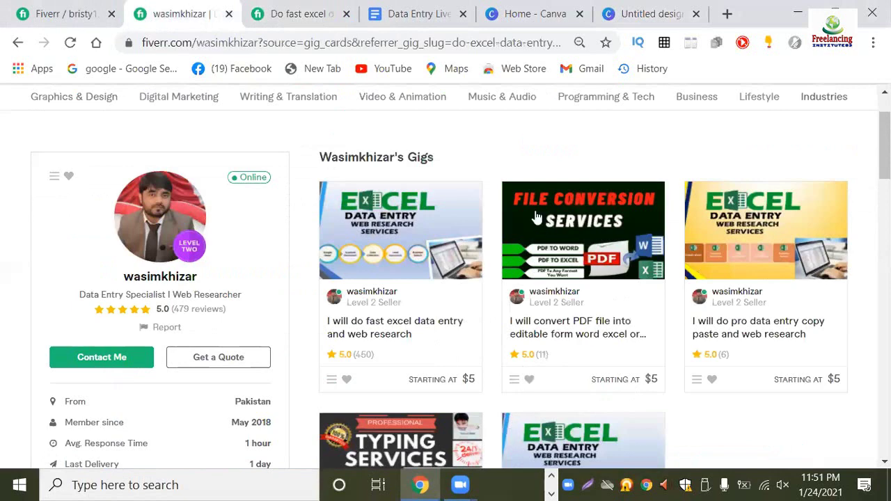
{"action": "scroll", "coordinate": [539, 220], "scroll_direction": "down", "scroll_amount": 1}
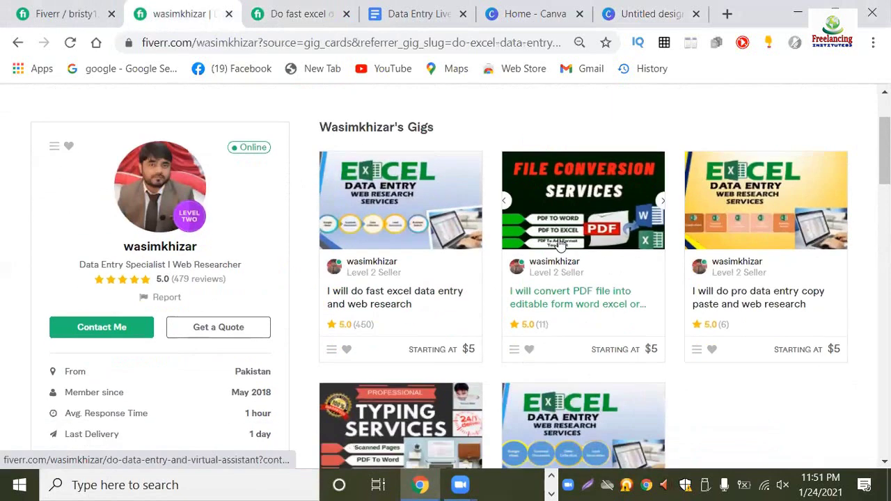
{"action": "left_click", "coordinate": [19, 44]}
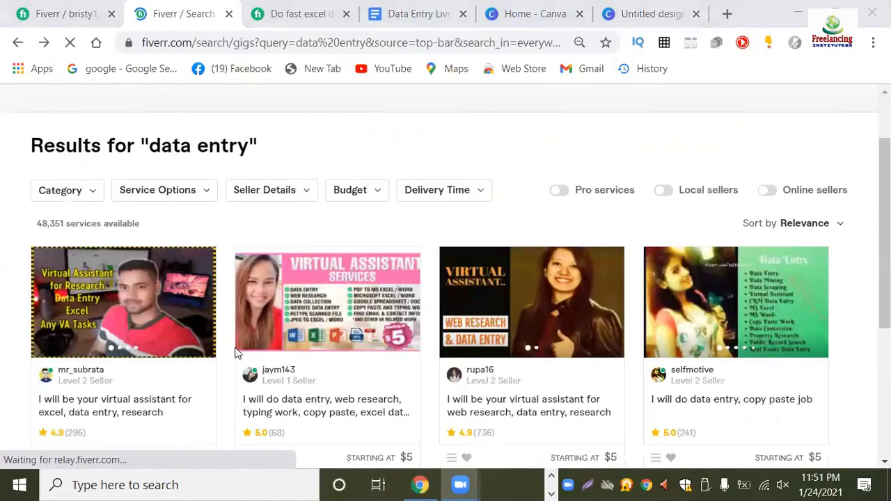
{"action": "scroll", "coordinate": [475, 314], "scroll_direction": "down", "scroll_amount": 3}
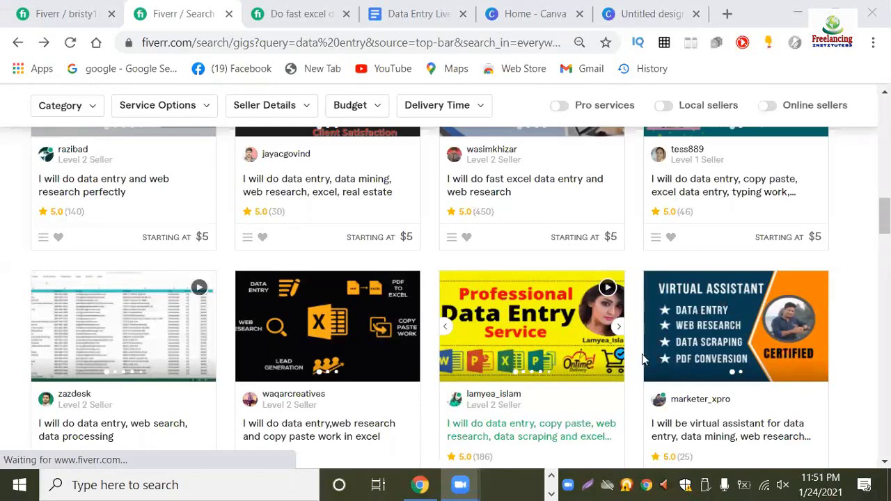
{"action": "scroll", "coordinate": [648, 362], "scroll_direction": "down", "scroll_amount": 5}
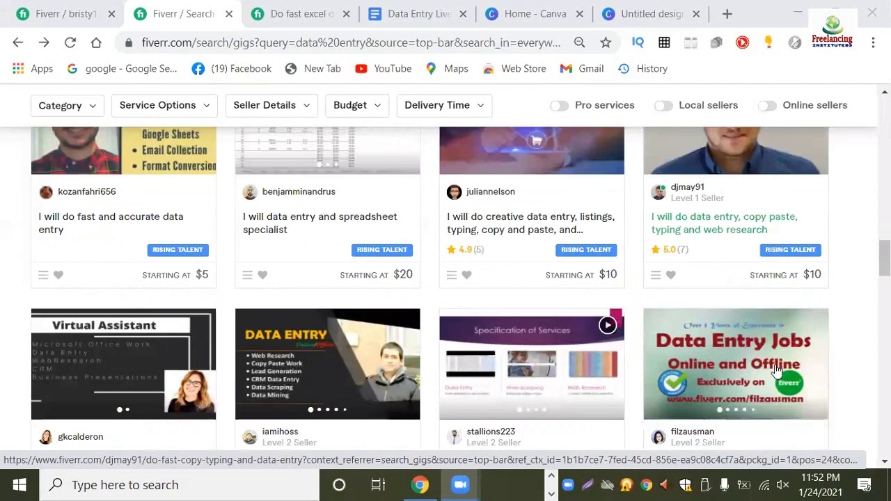
{"action": "scroll", "coordinate": [773, 365], "scroll_direction": "down", "scroll_amount": 1}
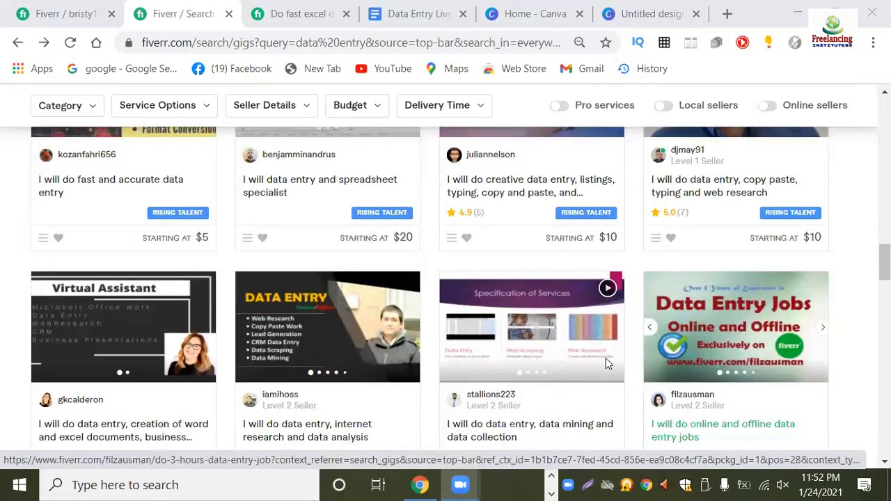
{"action": "scroll", "coordinate": [606, 360], "scroll_direction": "down", "scroll_amount": 2}
{"action": "scroll", "coordinate": [104, 247], "scroll_direction": "down", "scroll_amount": 1}
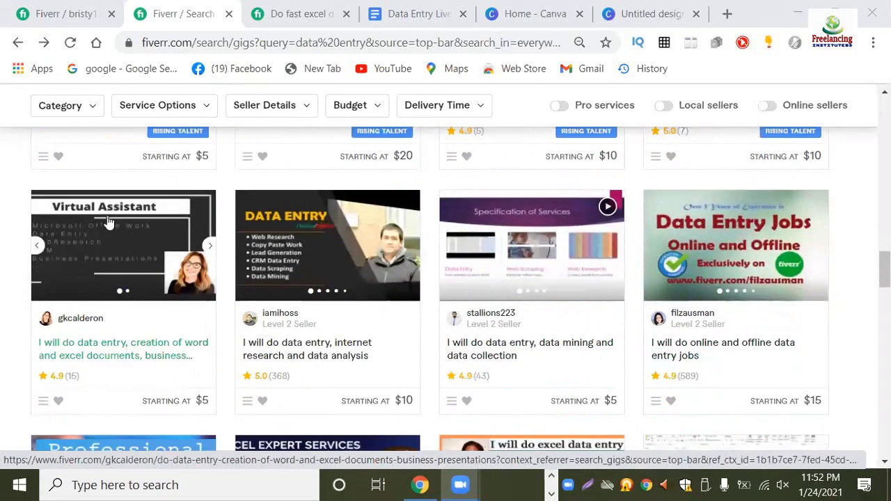
{"action": "scroll", "coordinate": [719, 298], "scroll_direction": "down", "scroll_amount": 3}
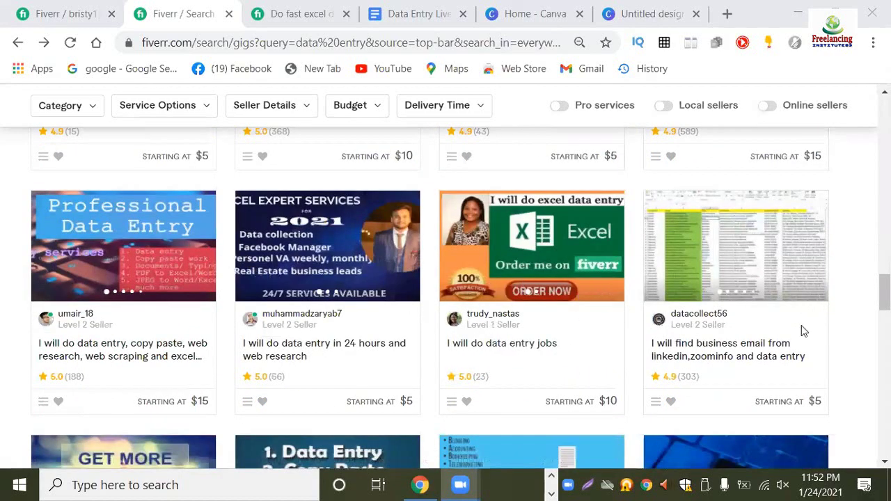
{"action": "scroll", "coordinate": [723, 326], "scroll_direction": "down", "scroll_amount": 3}
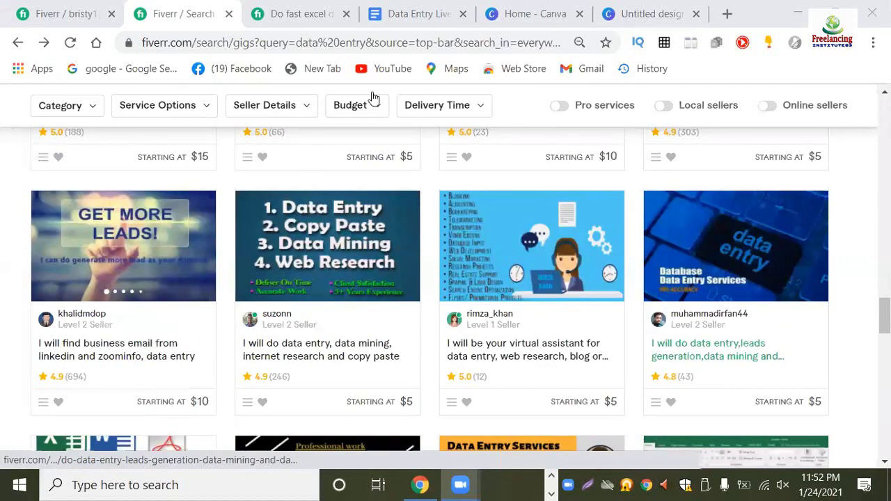
Return to the Canva design, try the text "Profe" in the narrow empty text box, and delete that box.
{"action": "left_click", "coordinate": [654, 15]}
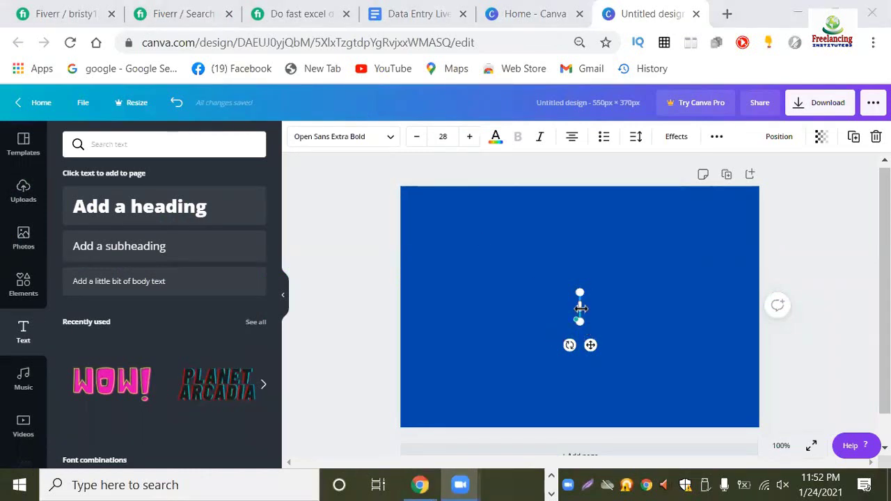
{"action": "left_click_drag", "start_coordinate": [580, 308], "coordinate": [607, 309]}
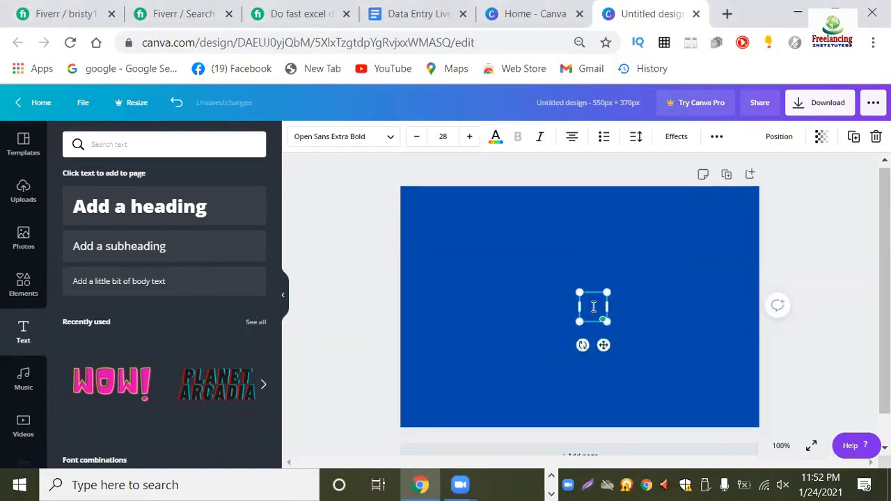
{"action": "type", "text": "Profe"}
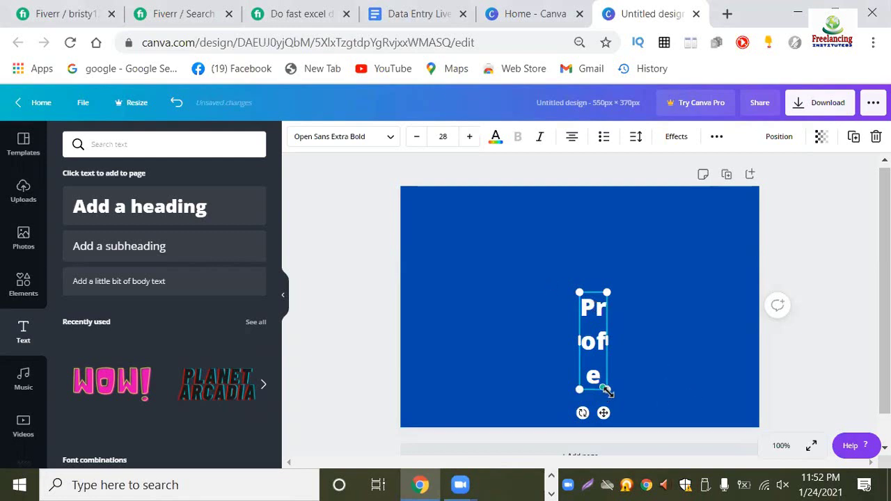
{"action": "left_click_drag", "start_coordinate": [605, 388], "coordinate": [630, 345]}
{"action": "left_click_drag", "start_coordinate": [604, 292], "coordinate": [650, 317]}
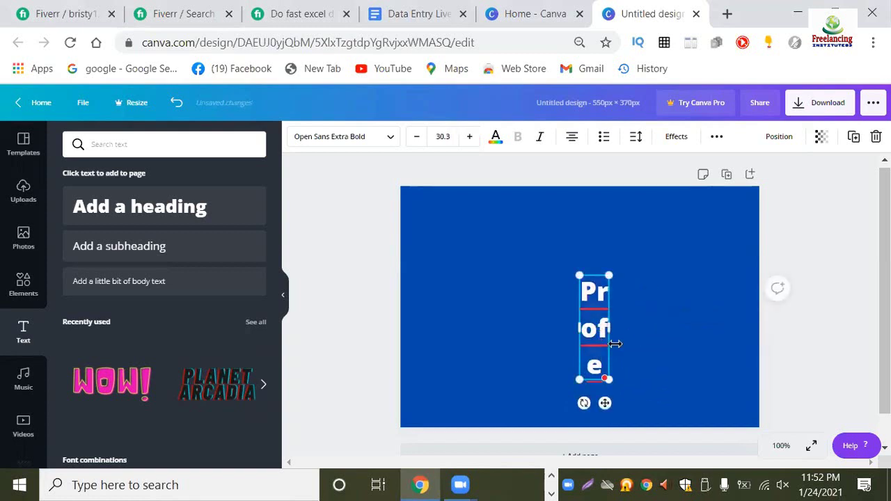
{"action": "right_click", "coordinate": [578, 334]}
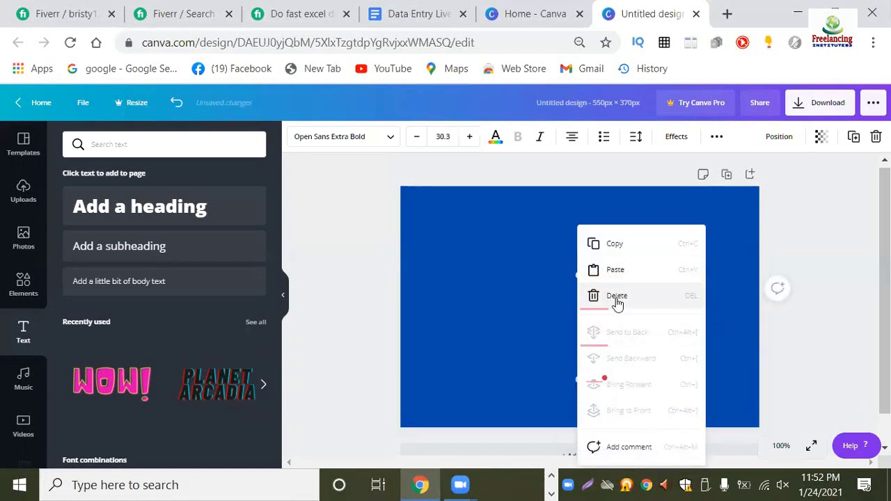
{"action": "left_click", "coordinate": [615, 295]}
Add a heading reading "Professional" and place it near the upper edge of the blue page.
{"action": "left_click", "coordinate": [122, 209]}
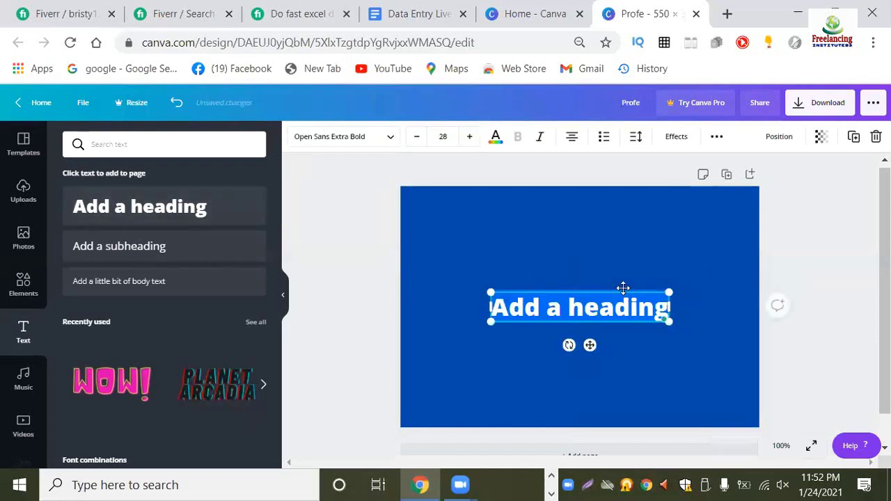
{"action": "key", "text": "BackSpace"}
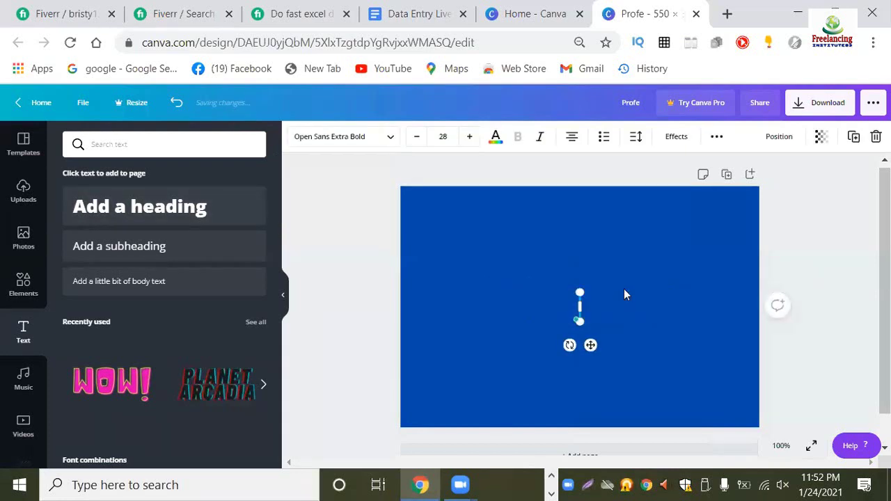
{"action": "type", "text": "Pro"}
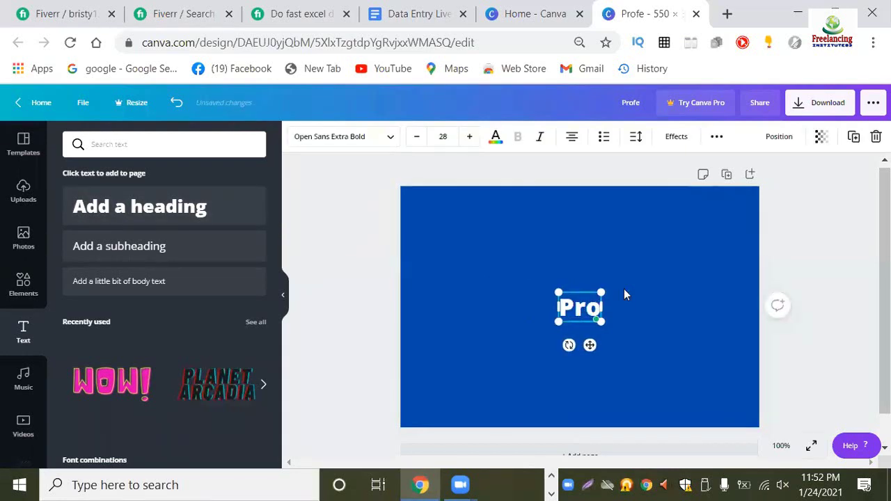
{"action": "type", "text": "fess"}
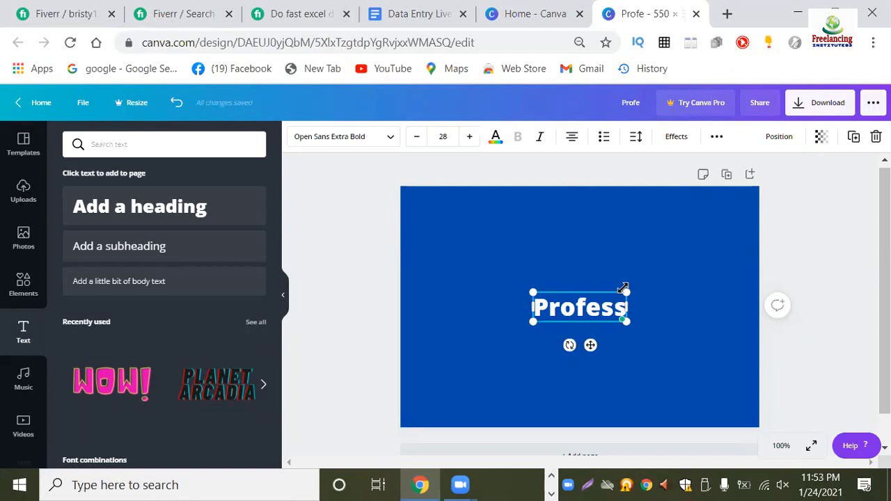
{"action": "type", "text": "i"}
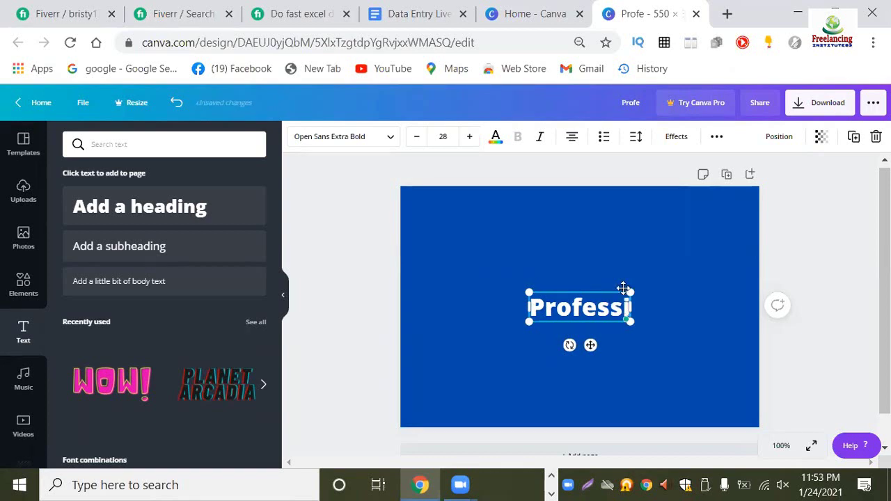
{"action": "type", "text": "onal"}
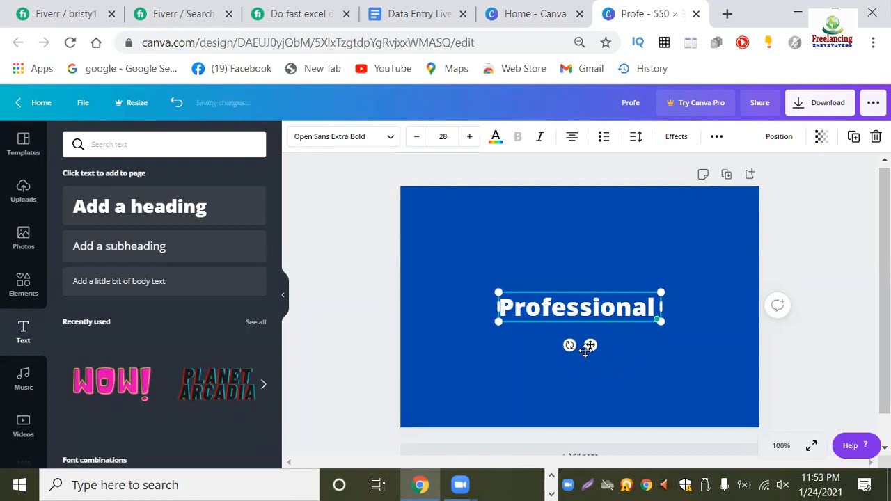
{"action": "left_click_drag", "start_coordinate": [589, 346], "coordinate": [572, 245]}
{"action": "left_click", "coordinate": [561, 306]}
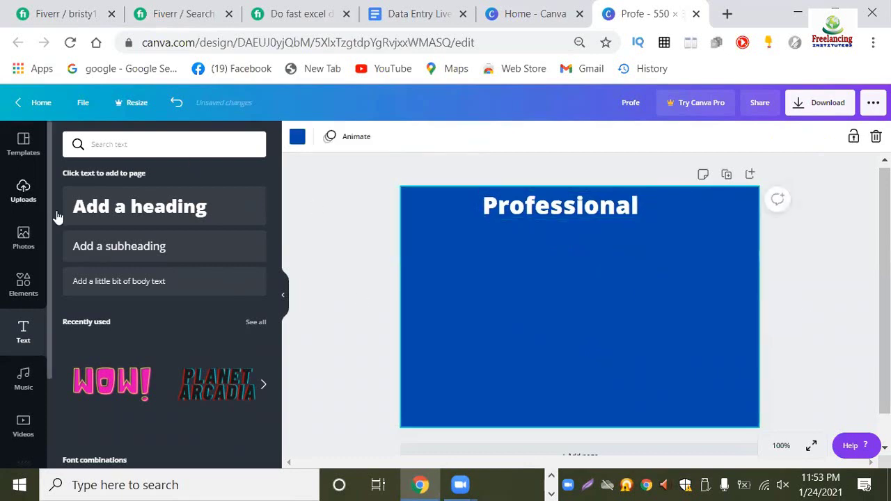
Add a second heading reading "Data Entry" to the page.
{"action": "left_click", "coordinate": [142, 217]}
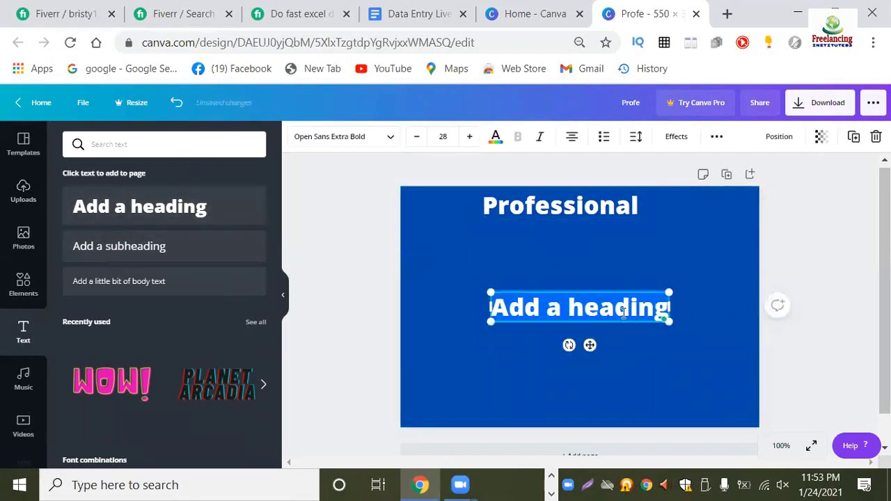
{"action": "key", "text": "BackSpace"}
{"action": "type", "text": "D"}
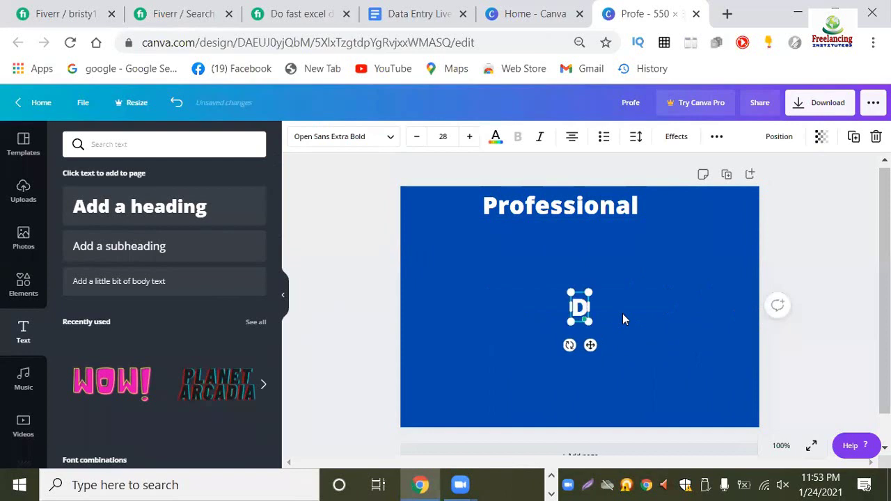
{"action": "type", "text": "ata E"}
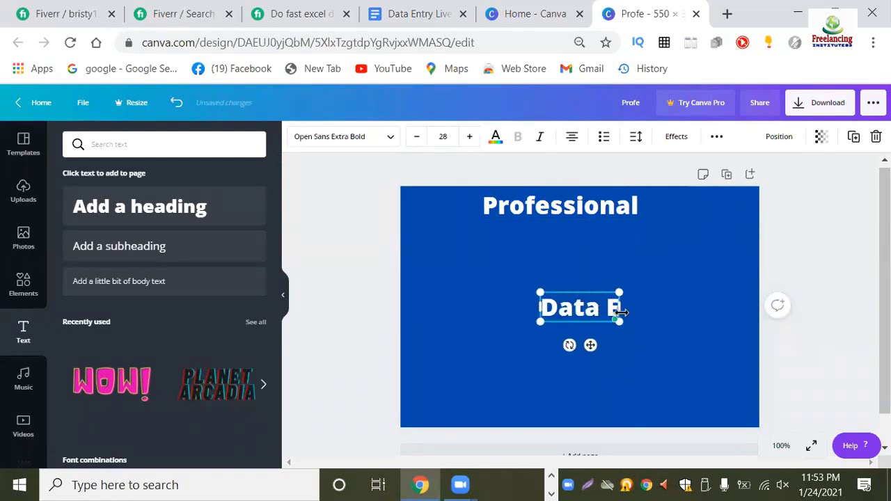
{"action": "type", "text": "n"}
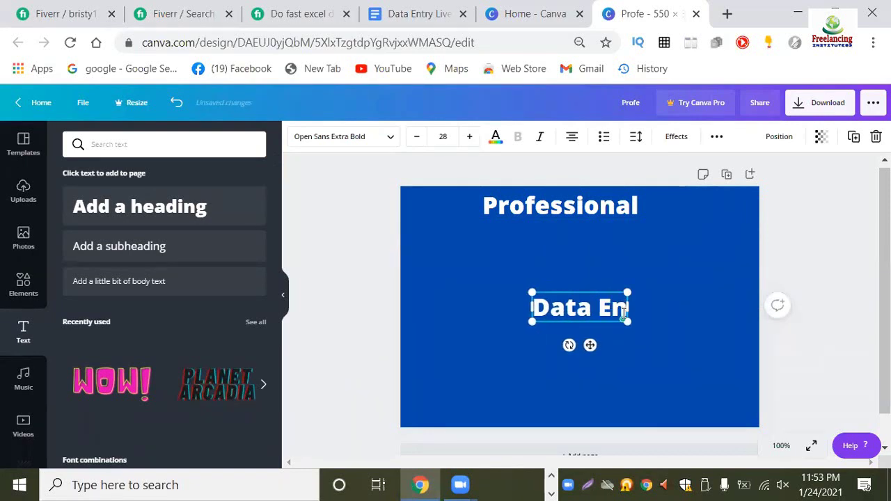
{"action": "type", "text": "try"}
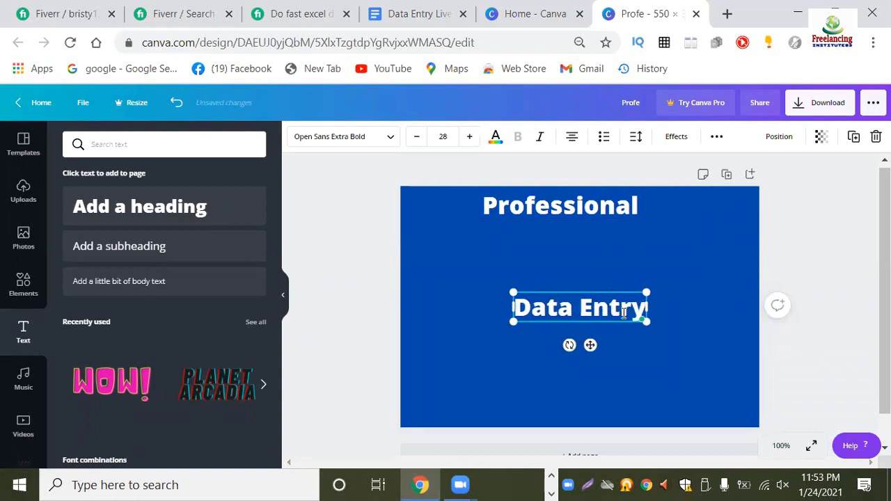
Enlarge the "Data Entry" heading to a font size of about 48.4 and place it directly below "Professional".
{"action": "left_click_drag", "start_coordinate": [646, 320], "coordinate": [739, 318]}
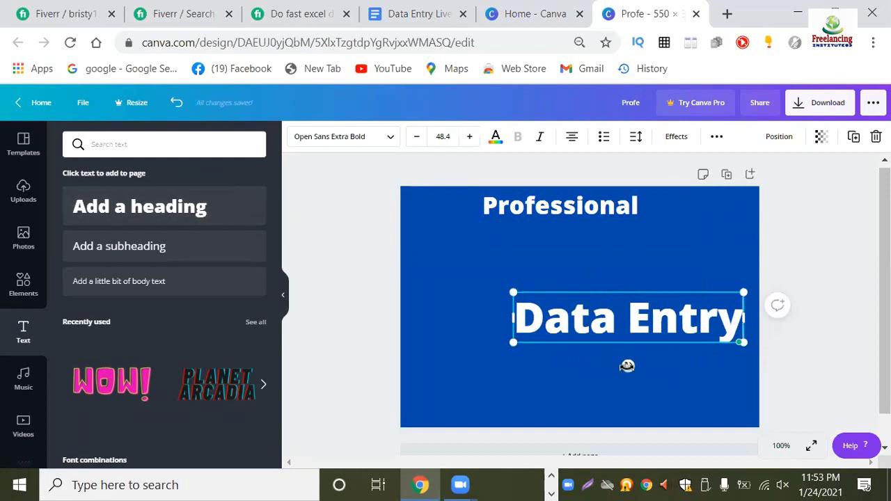
{"action": "mouse_move", "coordinate": [732, 337]}
{"action": "left_mouse_down"}
{"action": "mouse_move", "coordinate": [713, 328]}
{"action": "mouse_move", "coordinate": [702, 303]}
{"action": "left_mouse_up"}
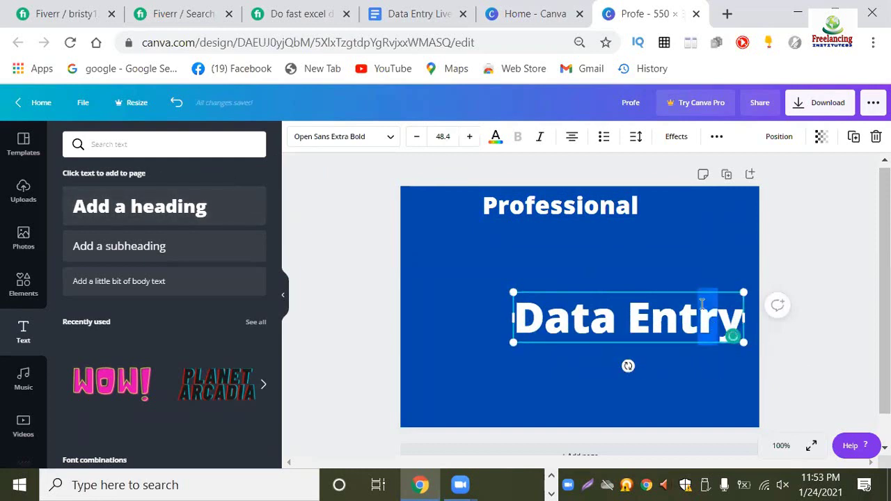
{"action": "left_click_drag", "start_coordinate": [647, 326], "coordinate": [592, 241]}
Shift the "Professional" heading slightly to the right above "Data Entry".
{"action": "left_click", "coordinate": [541, 206]}
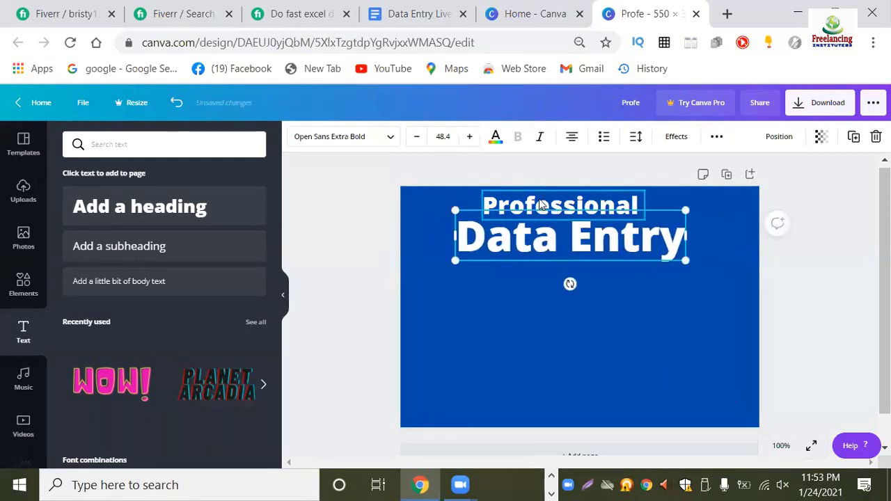
{"action": "right_click", "coordinate": [540, 201]}
{"action": "left_click", "coordinate": [527, 207]}
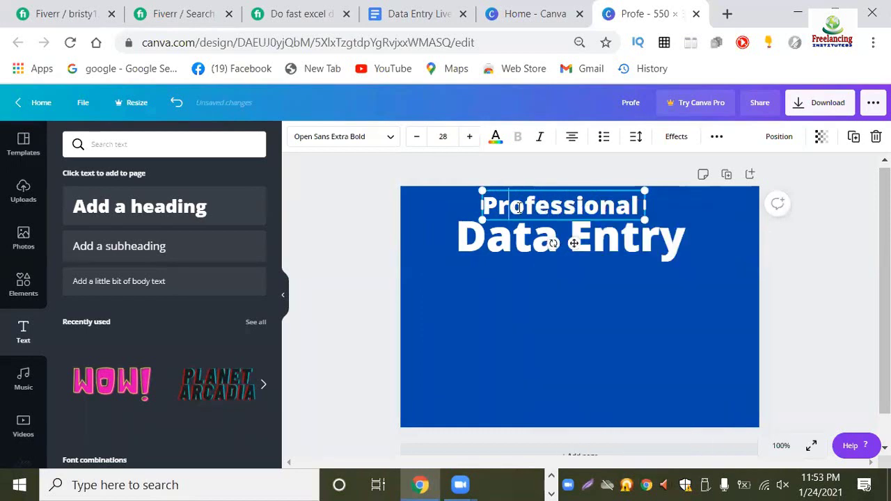
{"action": "left_click", "coordinate": [562, 367]}
{"action": "left_click", "coordinate": [446, 272]}
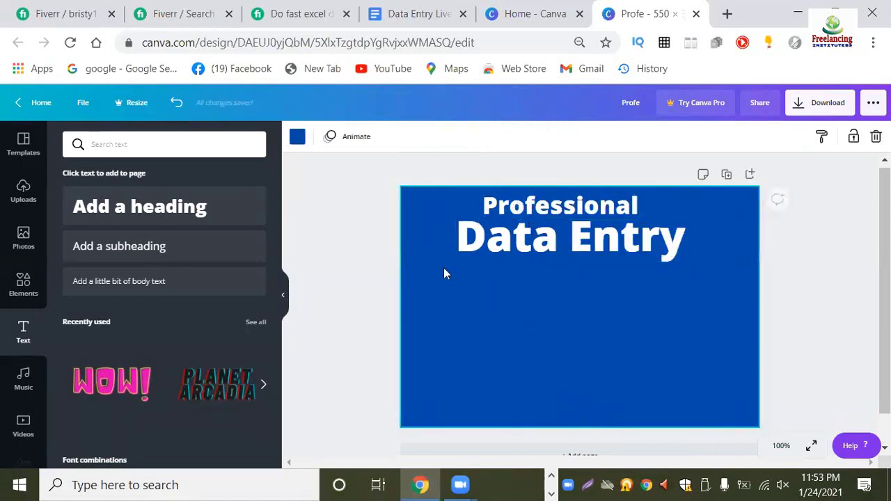
{"action": "left_click_drag", "start_coordinate": [491, 204], "coordinate": [497, 204]}
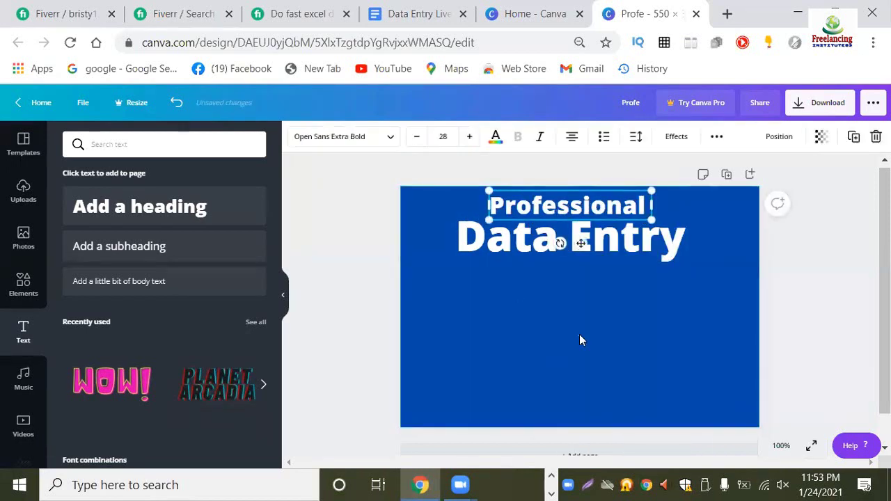
{"action": "left_click", "coordinate": [580, 340]}
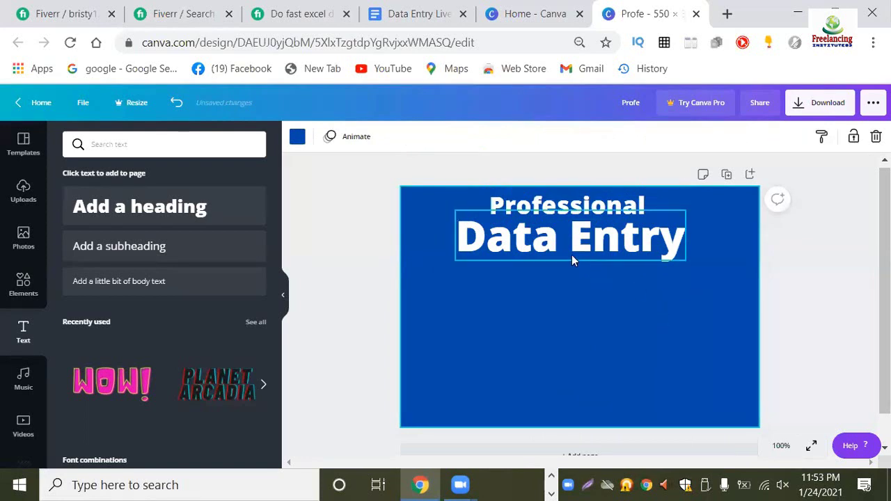
Nudge the "Data Entry" heading slightly to the right to centre it under "Professional".
{"action": "left_click", "coordinate": [515, 223]}
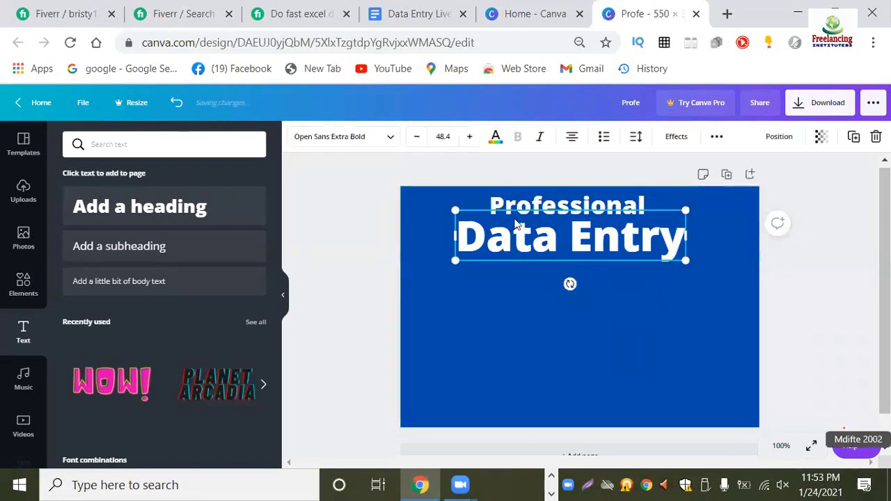
{"action": "key", "text": "Right"}
{"action": "key", "text": "Right"}
{"action": "key", "text": "Right"}
{"action": "key", "text": "Right"}
{"action": "key", "text": "Right"}
{"action": "key", "text": "Right"}
{"action": "key", "text": "Right"}
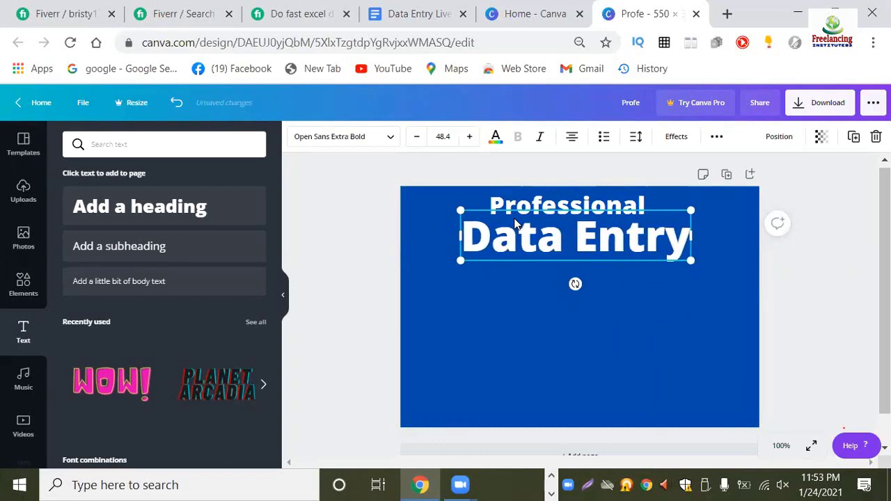
{"action": "left_click", "coordinate": [452, 324]}
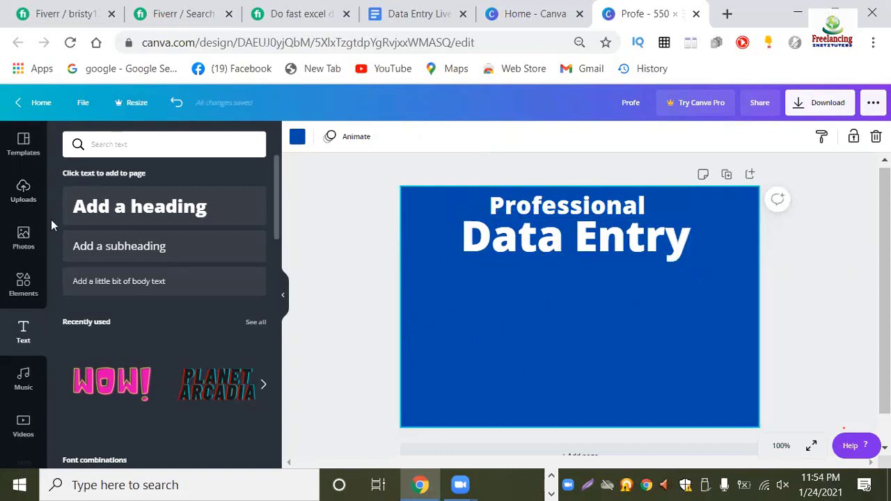
Open the library of icons and shapes for the gig photo.
{"action": "left_click", "coordinate": [18, 295]}
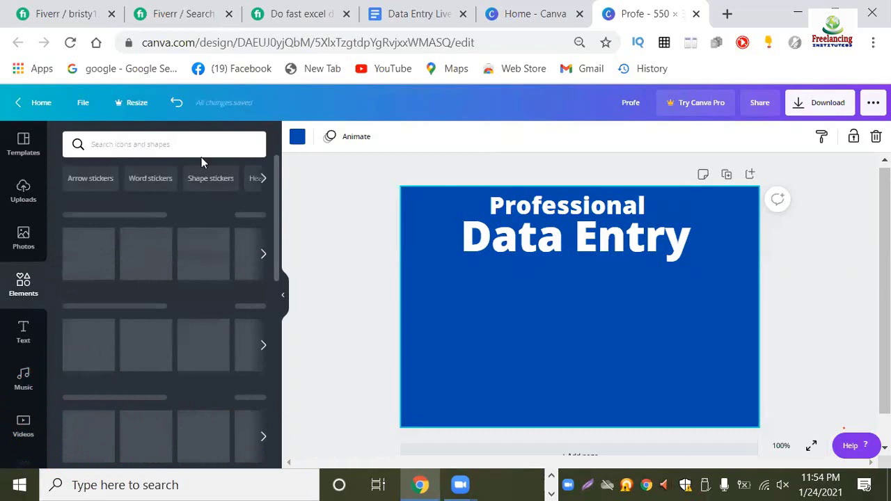